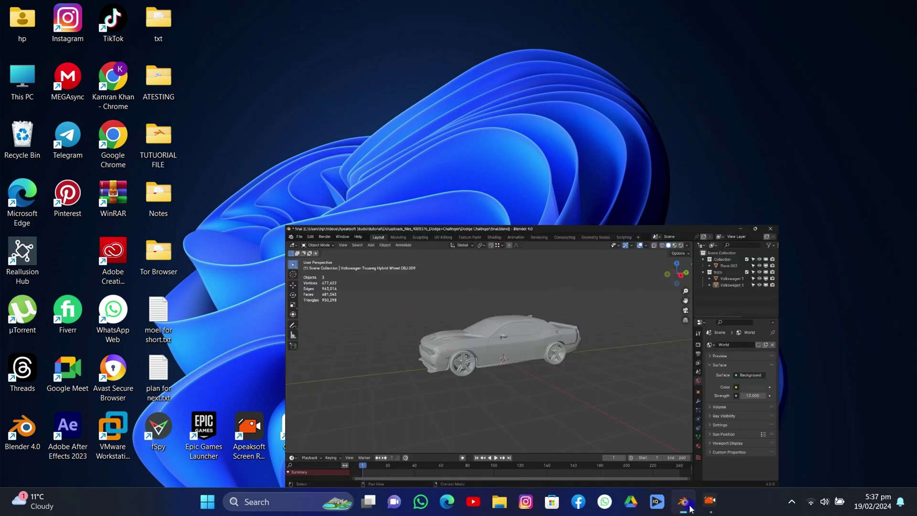
# - Split the 3D viewport into two side-by-side areas and set the new area to the Shader Editor
pyautogui.moveTo(712, 93); pyautogui.dragTo(706, 242)
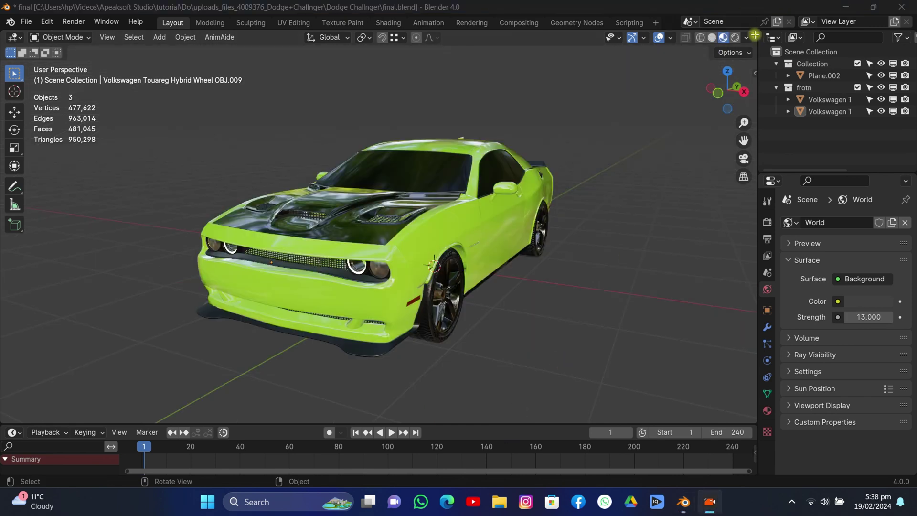
pyautogui.moveTo(755, 35); pyautogui.dragTo(444, 53)
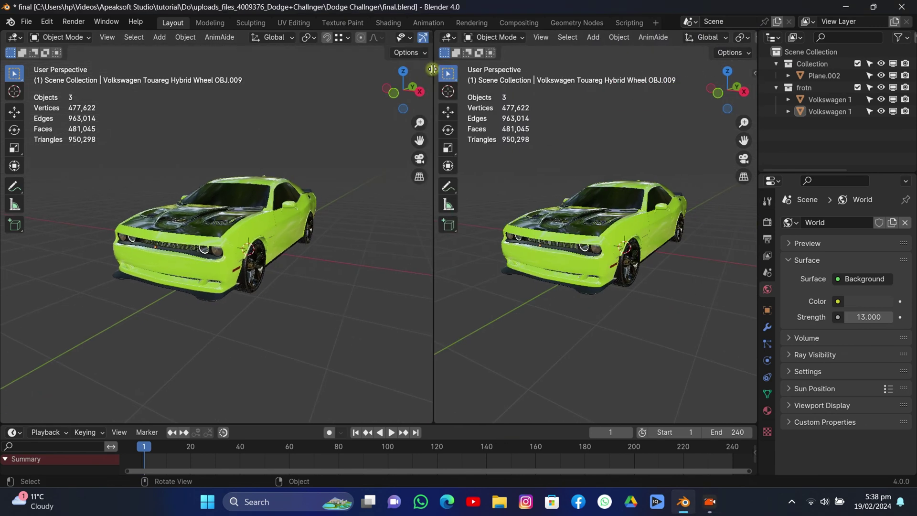
pyautogui.click(456, 37)
pyautogui.click(478, 147)
# - Select the car body and set the Principled BSDF base color of its green paint material to black
pyautogui.click(295, 222)
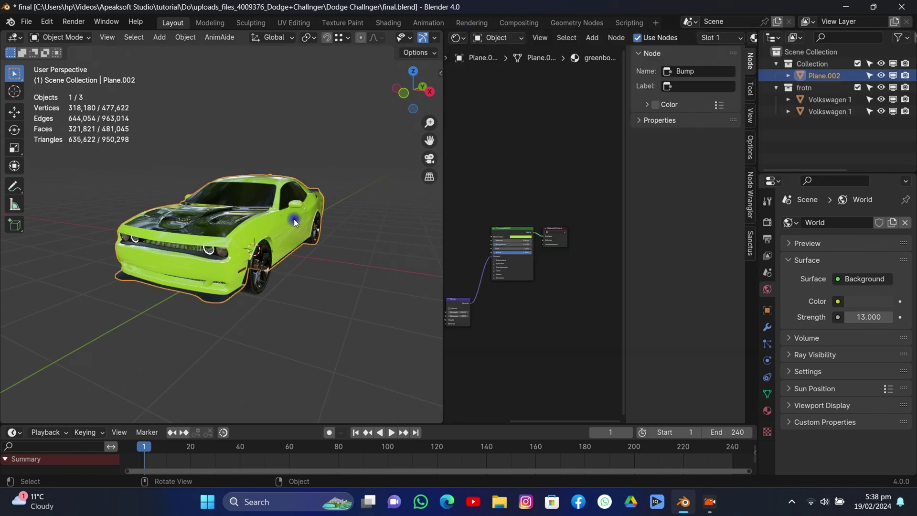
pyautogui.scroll(4, 543, 230)
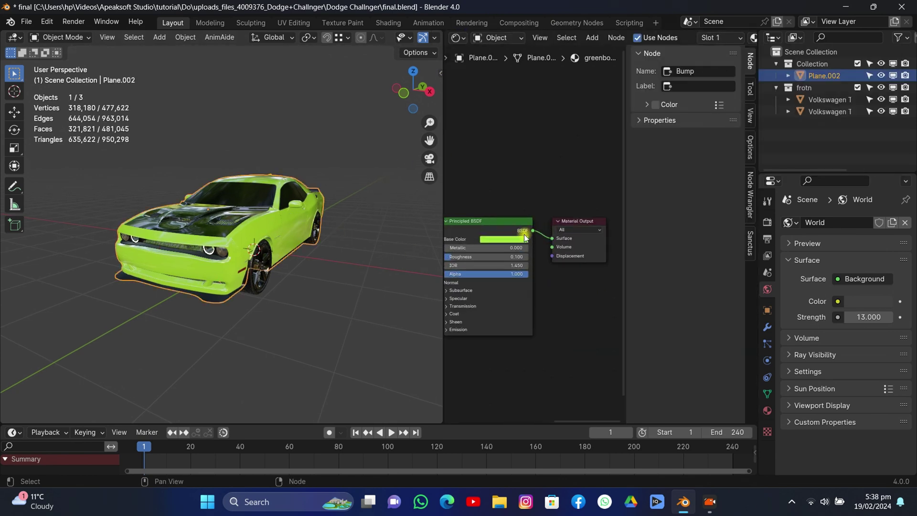
pyautogui.click(524, 238)
pyautogui.moveTo(556, 167); pyautogui.dragTo(558, 178)
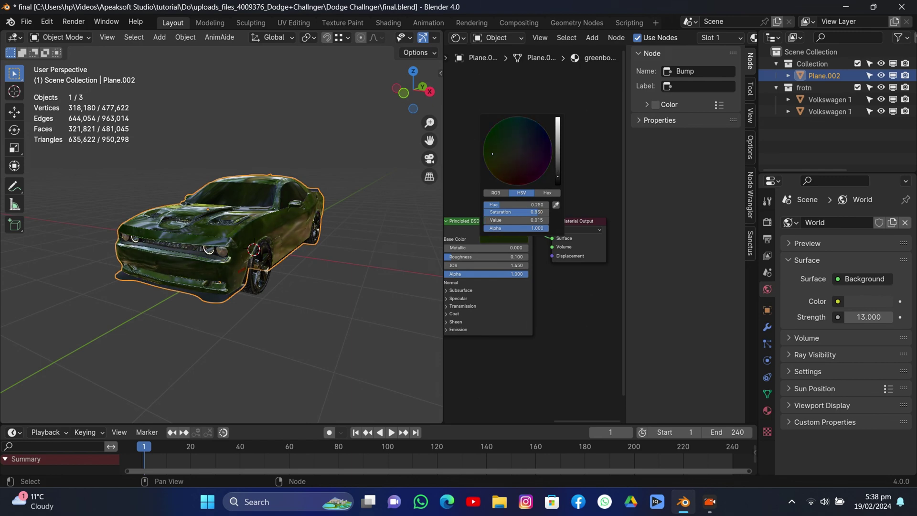
pyautogui.scroll(3, 211, 158)
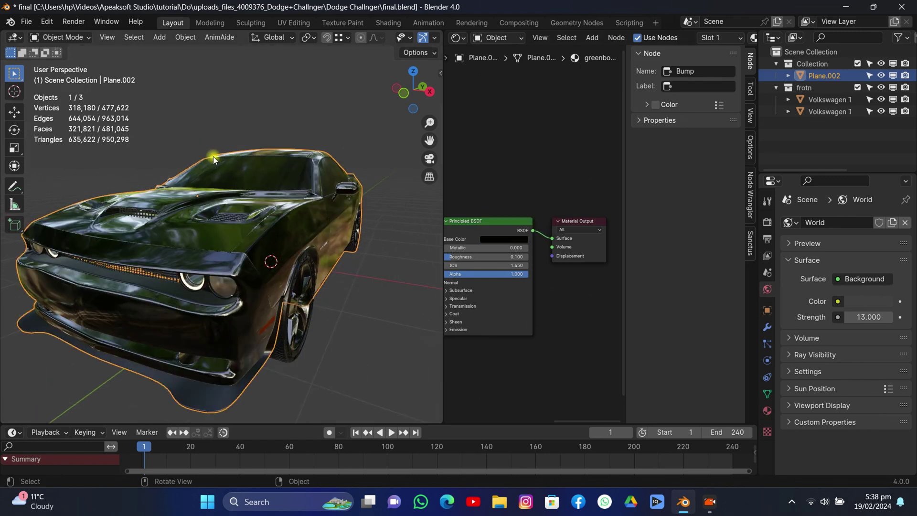
pyautogui.moveTo(422, 84)
pyautogui.mouseDown()
pyautogui.moveTo(415, 108)
pyautogui.moveTo(415, 96)
pyautogui.moveTo(402, 96)
pyautogui.moveTo(416, 96)
pyautogui.moveTo(399, 95)
pyautogui.moveTo(422, 85)
pyautogui.mouseUp()
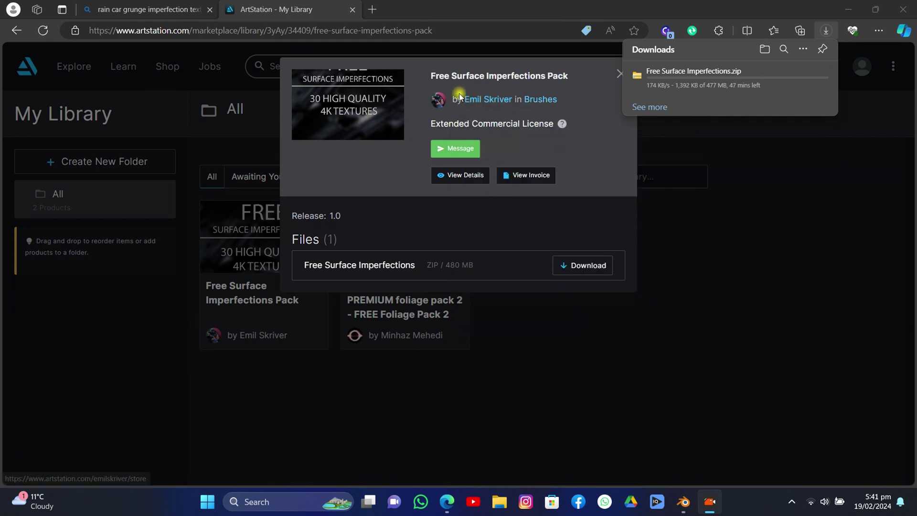
# - Switch to the browser, check the creator of ArtStation's Free Surface Imperfections Pack, and close the pack's details
pyautogui.moveTo(454, 99); pyautogui.dragTo(518, 99)
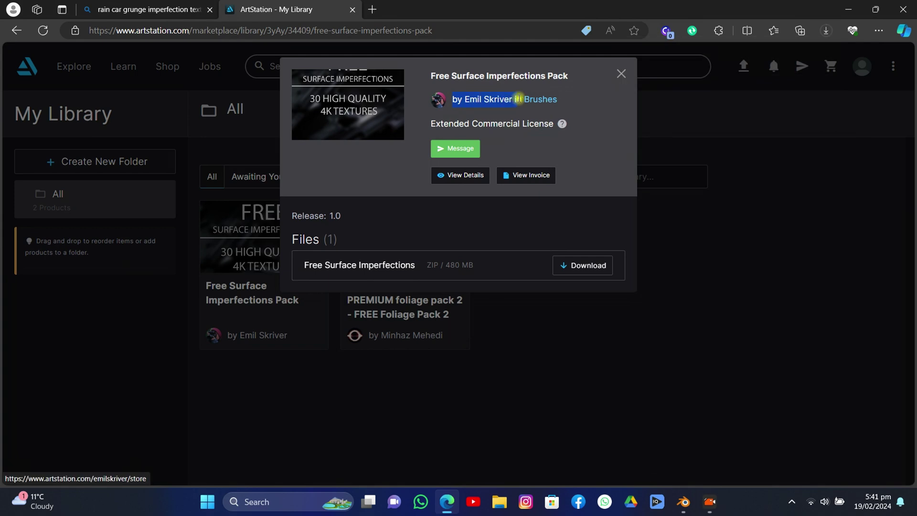
pyautogui.click(503, 91)
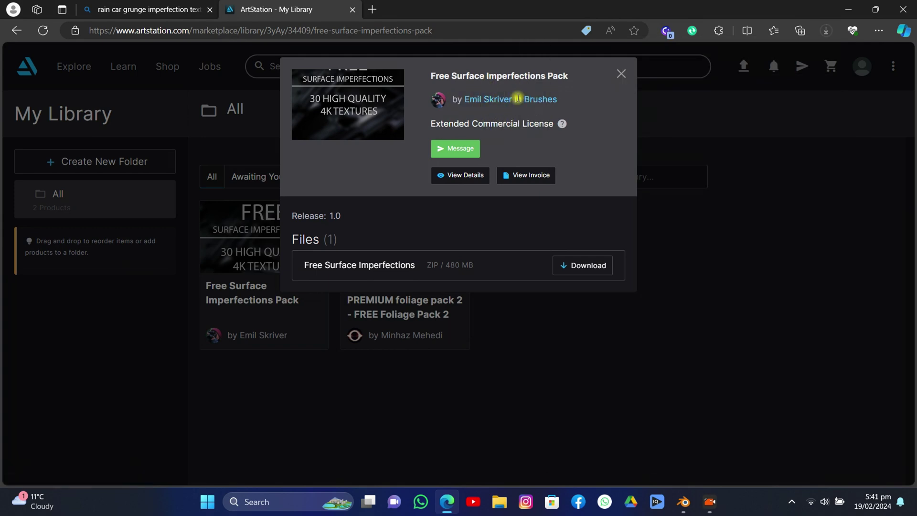
pyautogui.click(621, 74)
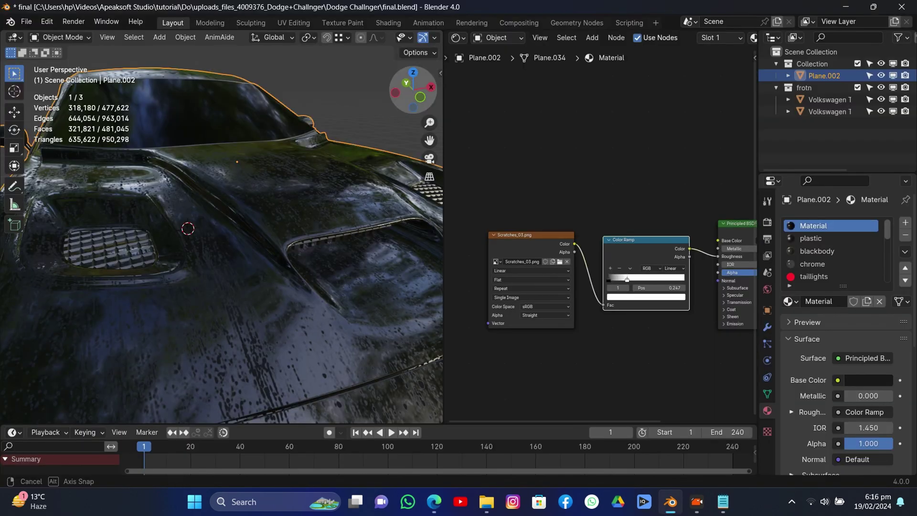
# - In Blender, set the white Color Ramp stop of the car paint's roughness to about 0.120 and hide the viewport overlays
pyautogui.moveTo(407, 90); pyautogui.dragTo(406, 112)
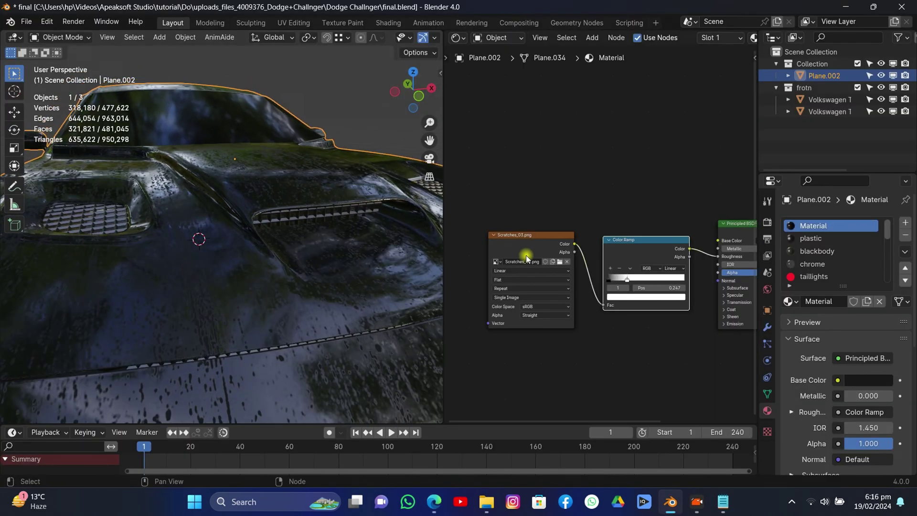
pyautogui.moveTo(627, 279); pyautogui.dragTo(619, 282)
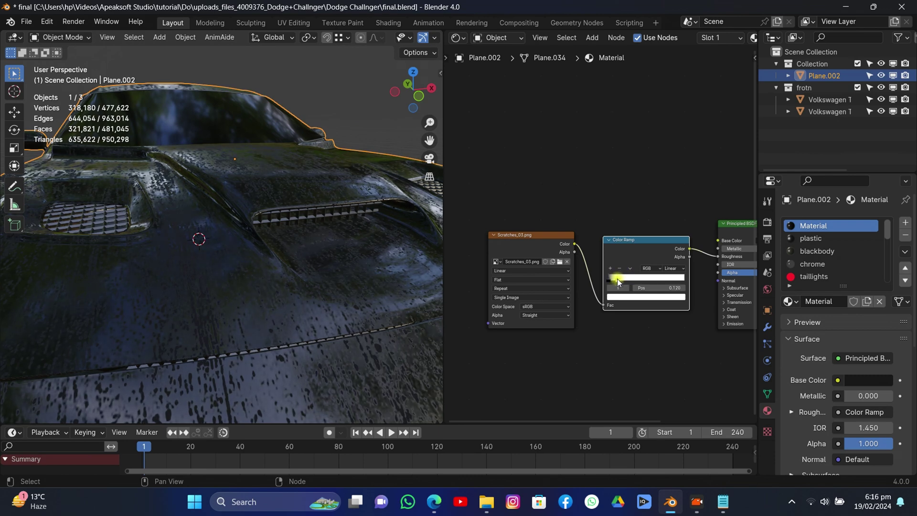
pyautogui.scroll(-6, 326, 172)
pyautogui.moveTo(412, 91); pyautogui.dragTo(621, 95)
pyautogui.scroll(-2, 425, 38)
pyautogui.scroll(-4, 427, 40)
pyautogui.click(378, 37)
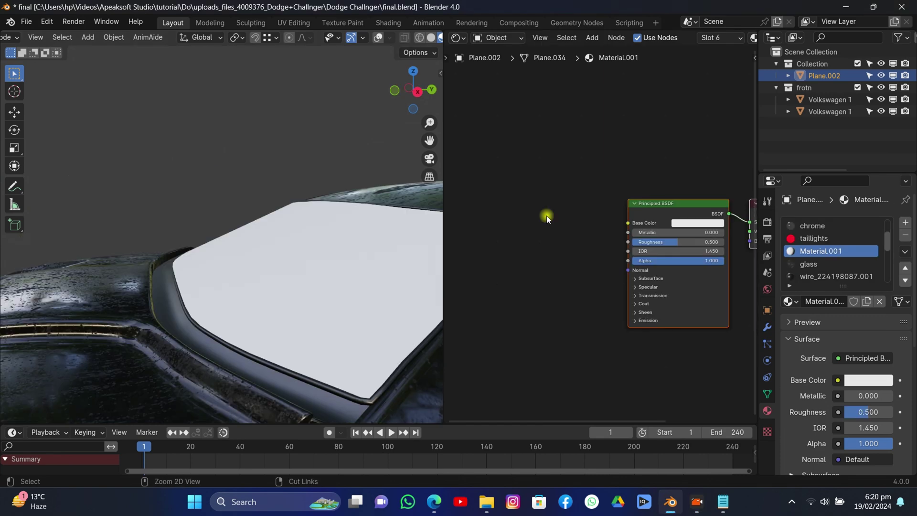
# - Paste the scratches texture and Color Ramp nodes into Material.001 and connect the ramp's Color output to the Principled BSDF Roughness
pyautogui.hotkey('ctrl', 'v')
pyautogui.press('g')
pyautogui.click(517, 231)
pyautogui.moveTo(577, 222); pyautogui.dragTo(628, 241)
# - Set Material.001's base color to near black and move the white Color Ramp stop to about 0.265
pyautogui.click(696, 223)
pyautogui.moveTo(755, 137); pyautogui.dragTo(756, 155)
pyautogui.moveTo(493, 258); pyautogui.dragTo(519, 259)
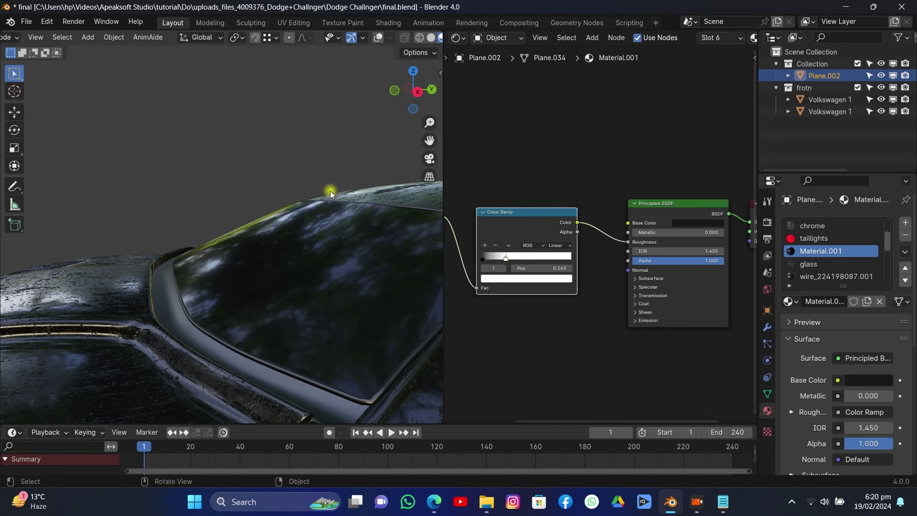
# - Show the overlays and unwrap all car faces assigned to Material.001 with Cube Projection, returning to Object Mode
pyautogui.press('Tab')
pyautogui.scroll(-5, 392, 35)
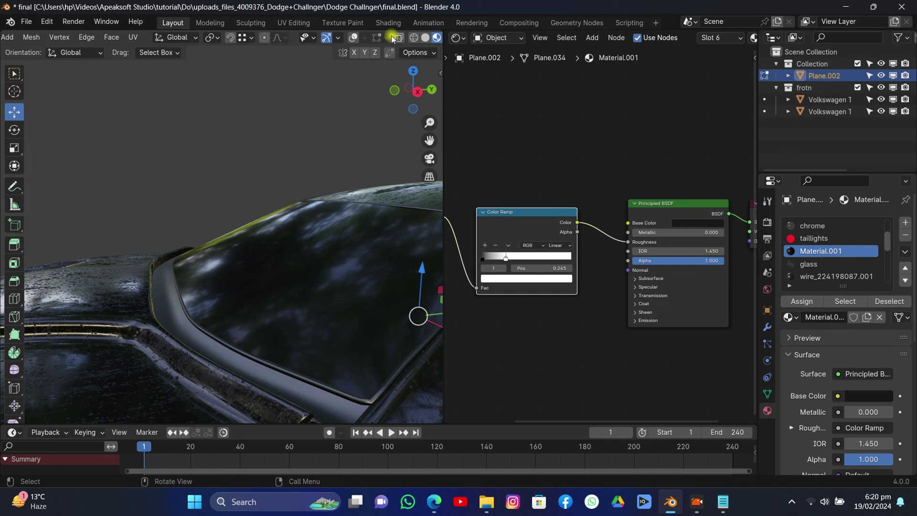
pyautogui.click(353, 38)
pyautogui.click(314, 248)
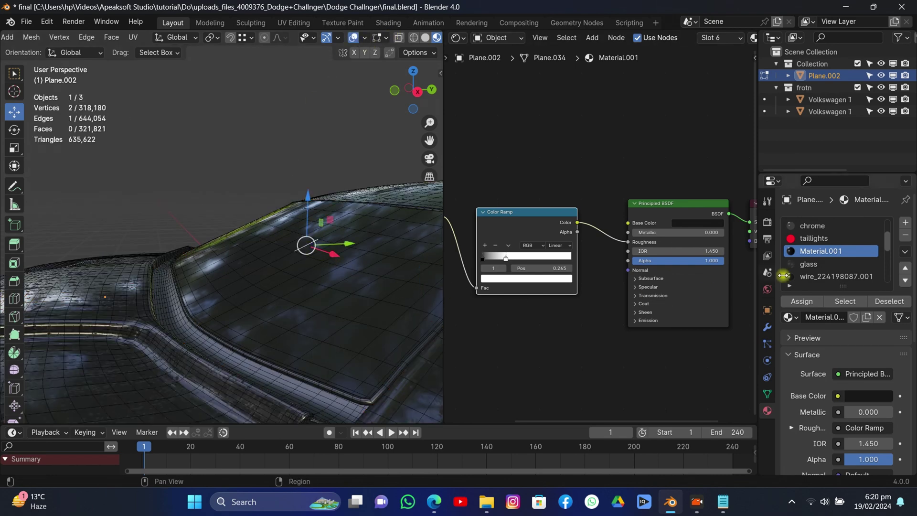
pyautogui.click(844, 301)
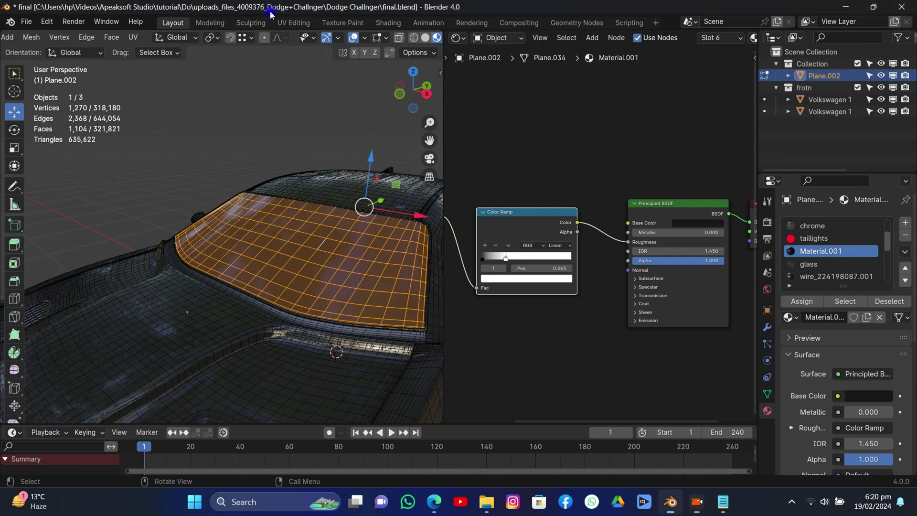
pyautogui.press('u')
pyautogui.click(195, 241)
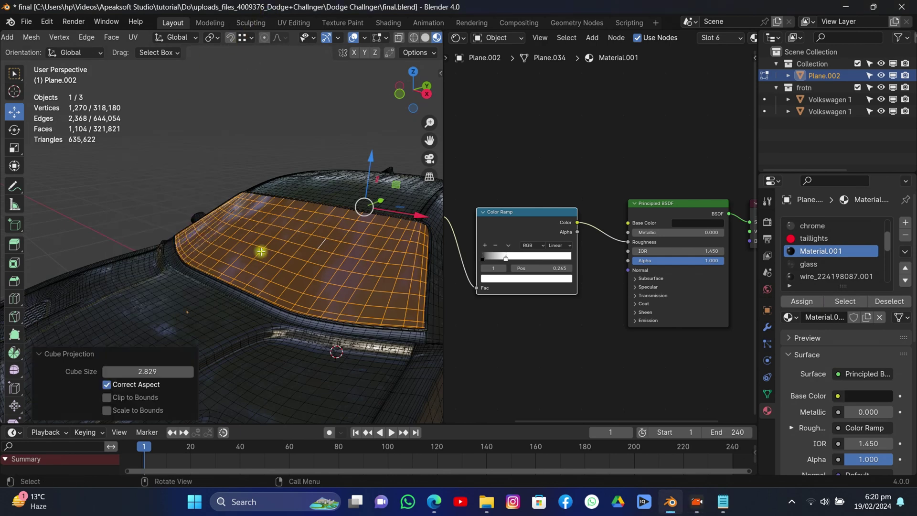
pyautogui.press('Tab')
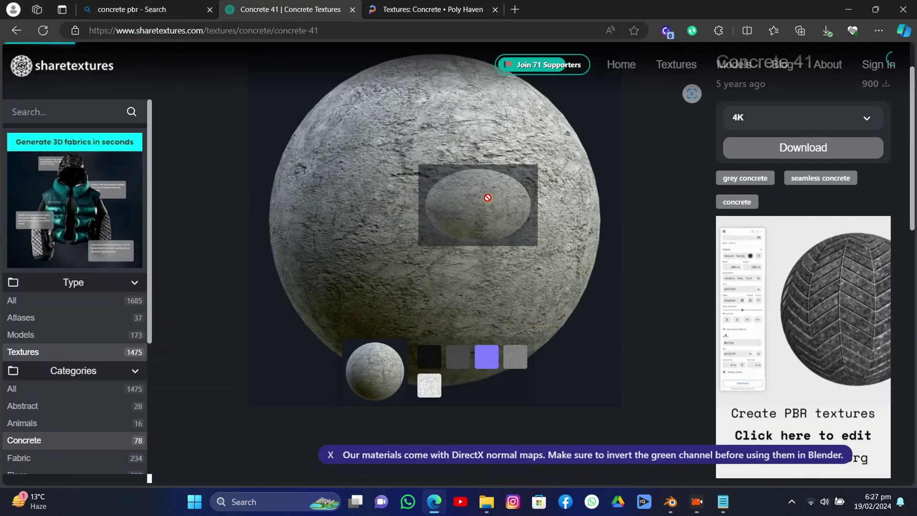
# - Switch to the browser and download the Concrete 41 texture in 4K from sharetextures
pyautogui.click(815, 149)
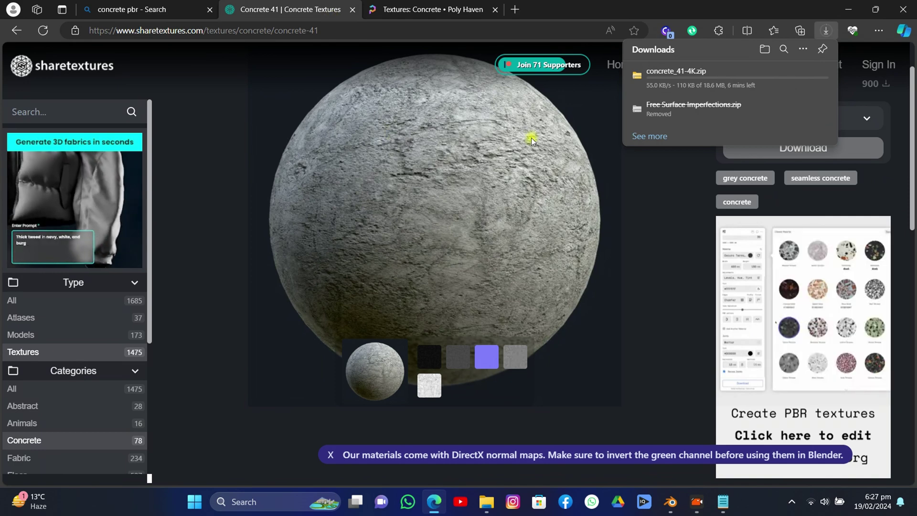
pyautogui.click(323, 30)
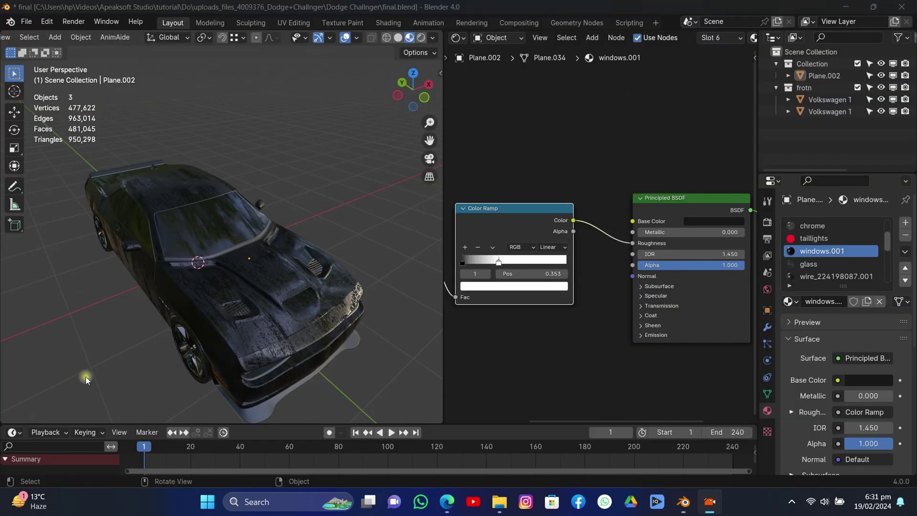
# - In Blender, add a ground plane under the car and scale it up far beyond the car's size
pyautogui.scroll(-5, 280, 251)
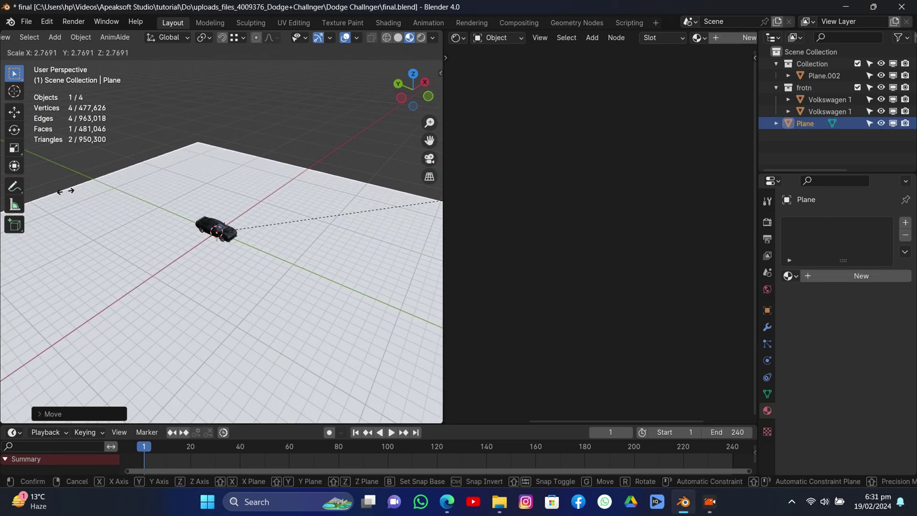
pyautogui.click(70, 168)
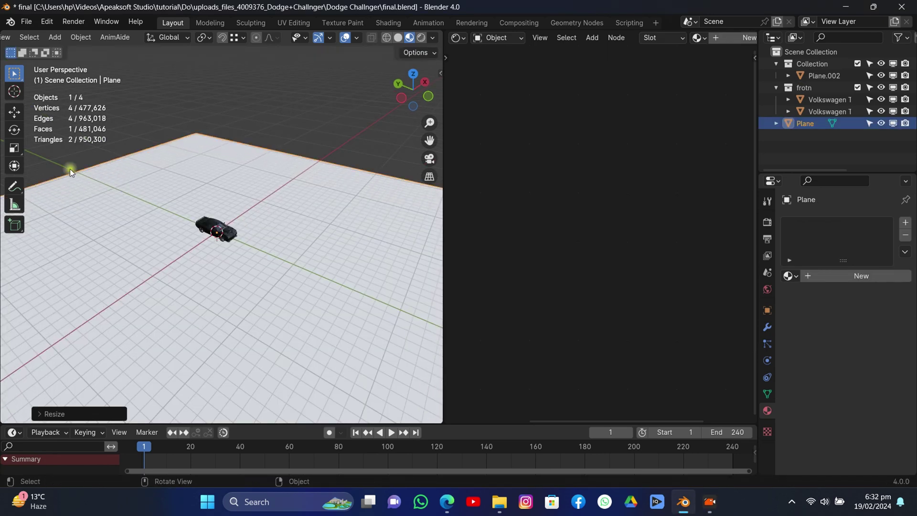
pyautogui.press('s')
pyautogui.click(394, 260)
pyautogui.scroll(5, 271, 252)
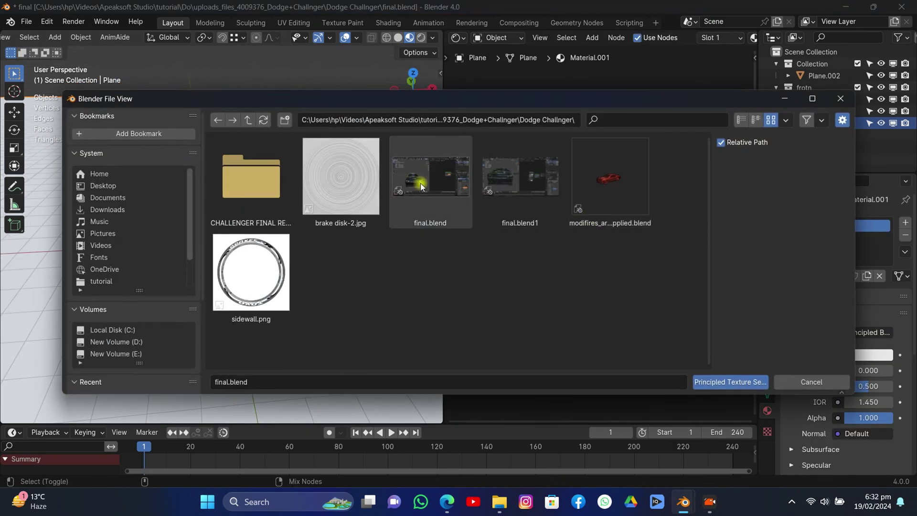
# - For the plane's Principled Texture Setup, browse to Videos\Apeaksoft Studio\tutorial\Do\concrete_41-4K\concrete_41-4K
pyautogui.click(131, 186)
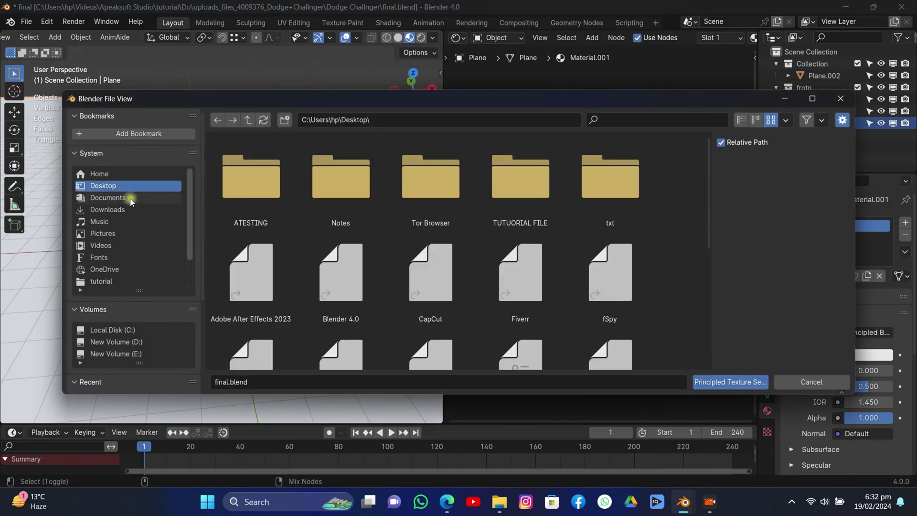
pyautogui.click(123, 197)
pyautogui.click(118, 210)
pyautogui.click(102, 245)
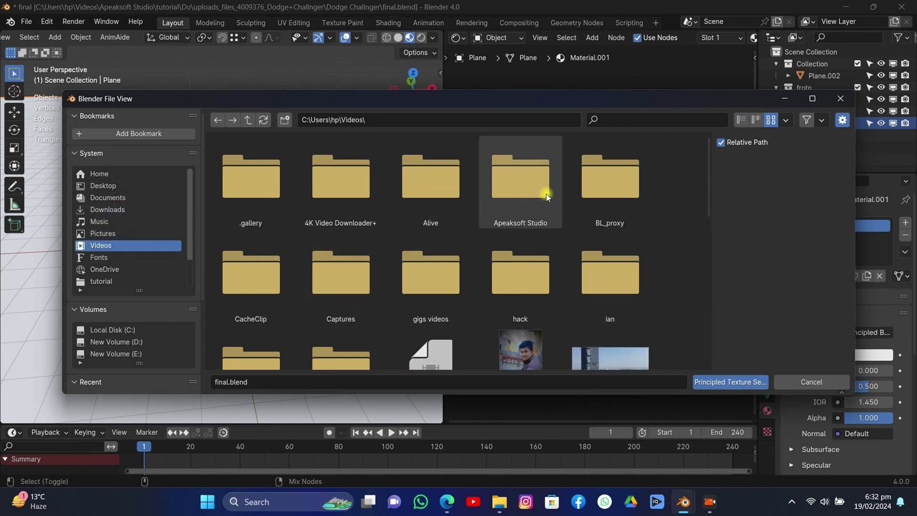
pyautogui.doubleClick(484, 192)
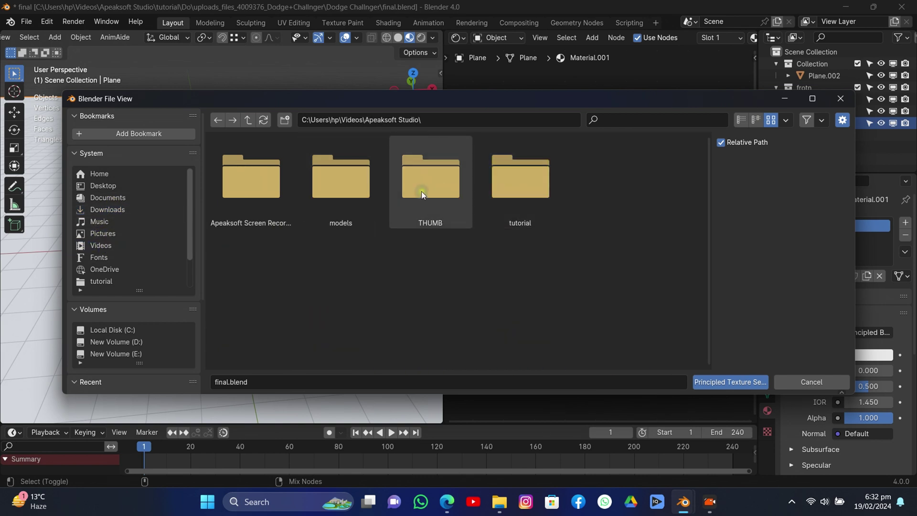
pyautogui.doubleClick(521, 186)
pyautogui.doubleClick(430, 187)
pyautogui.doubleClick(260, 181)
pyautogui.doubleClick(253, 178)
# - Load the ao, diffuse, displacement, normal and specular concrete maps into the plane's material with Principled Texture Setup
pyautogui.click(252, 177)
pyautogui.keyDown('shift'); pyautogui.click(610, 182); pyautogui.keyUp('shift')
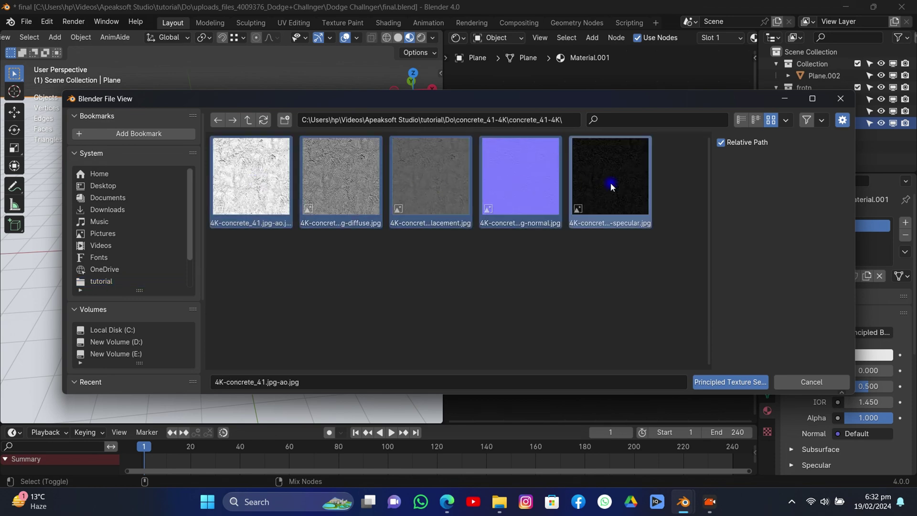
pyautogui.click(707, 379)
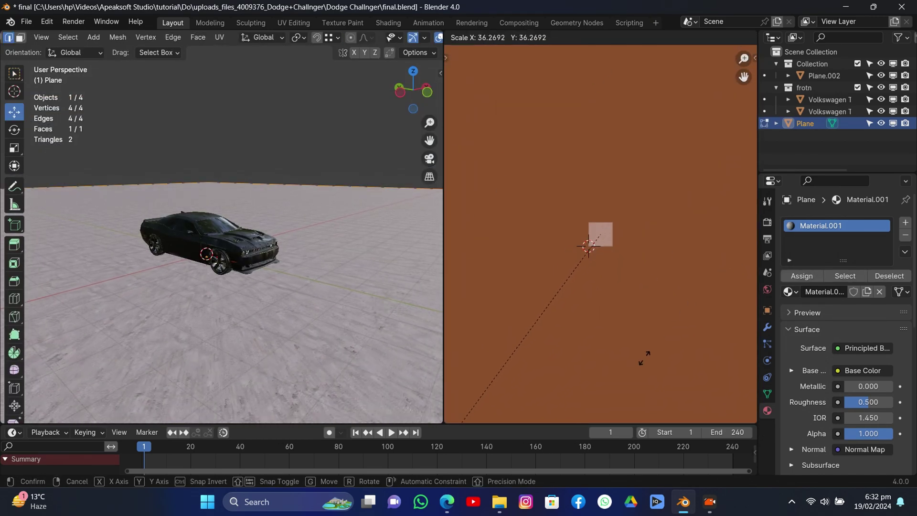
# - Add a Mix Shader node between the plane material's Principled BSDF and the Material Output
pyautogui.hotkey('shift', 'a')
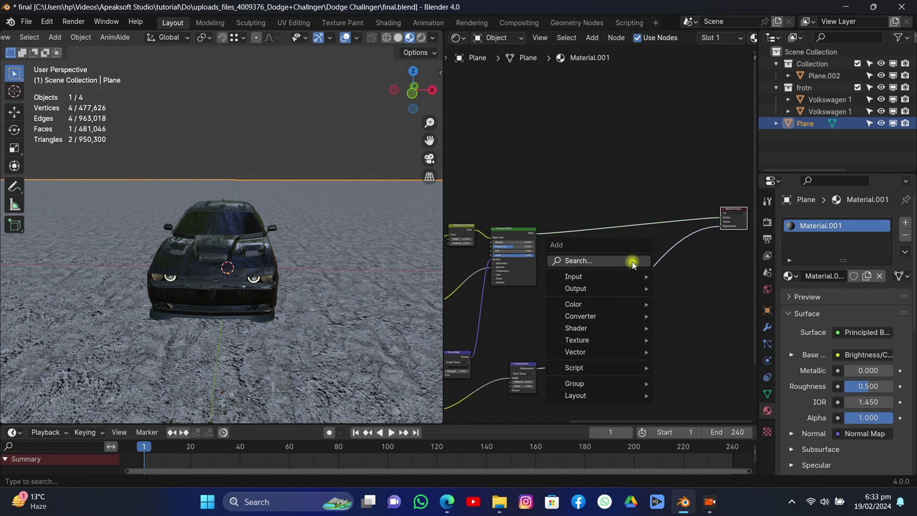
pyautogui.click(633, 262)
pyautogui.write('i')
pyautogui.press('BackSpace')
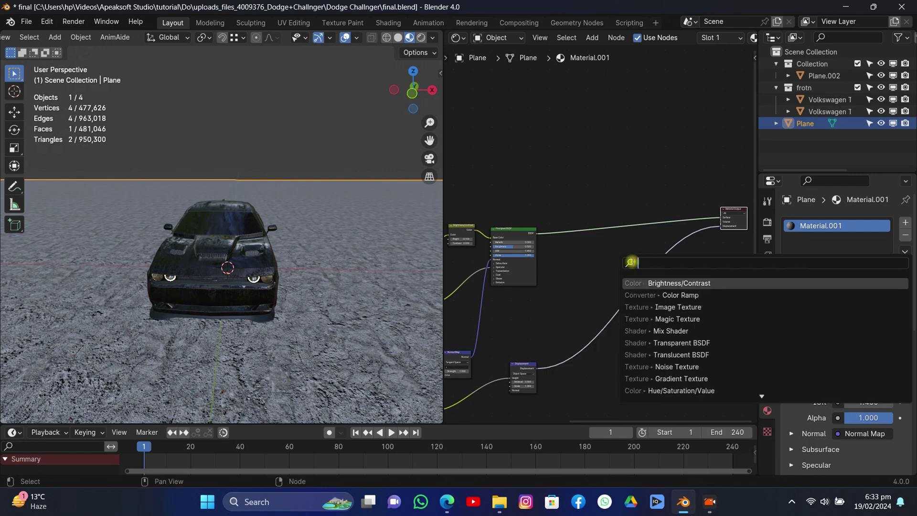
pyautogui.write('mix')
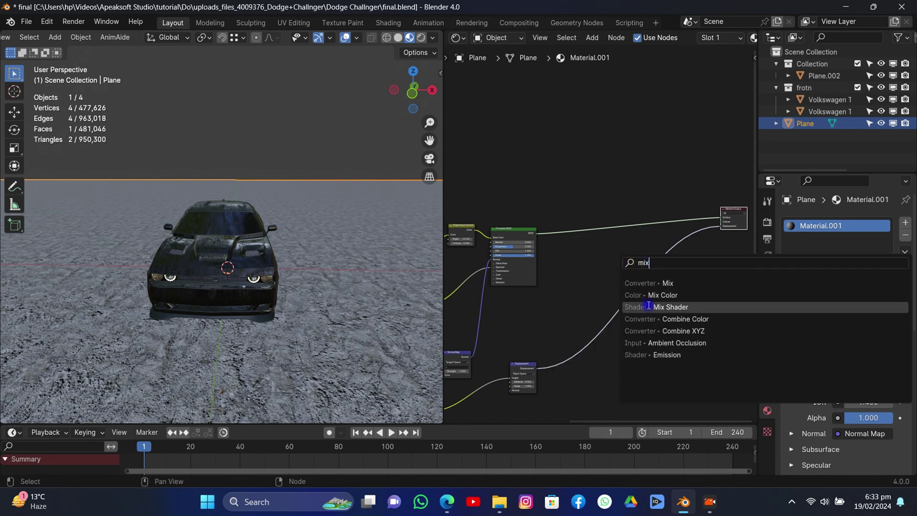
pyautogui.click(671, 307)
pyautogui.click(605, 213)
# - Duplicate the Principled BSDF below the Displacement node and give the copy a black base color and 0 roughness
pyautogui.hotkey('shift', 'd')
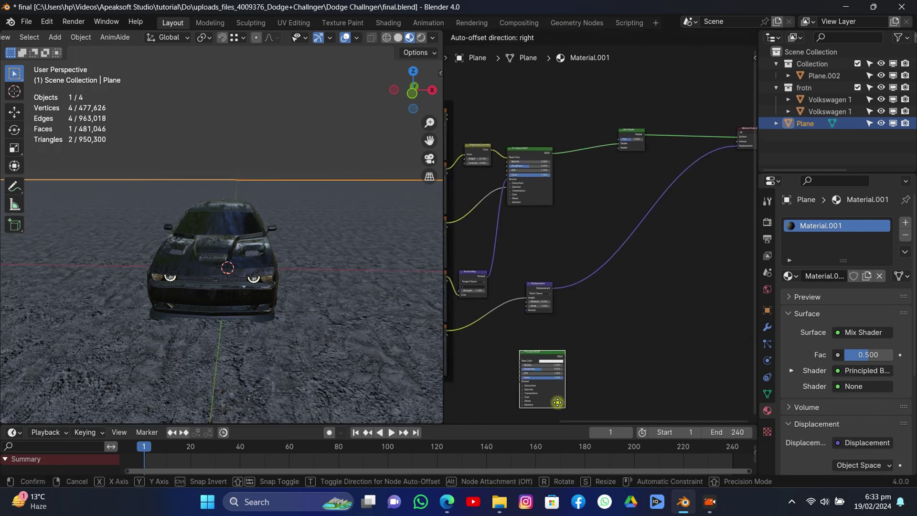
pyautogui.click(563, 358)
pyautogui.scroll(3, 549, 287)
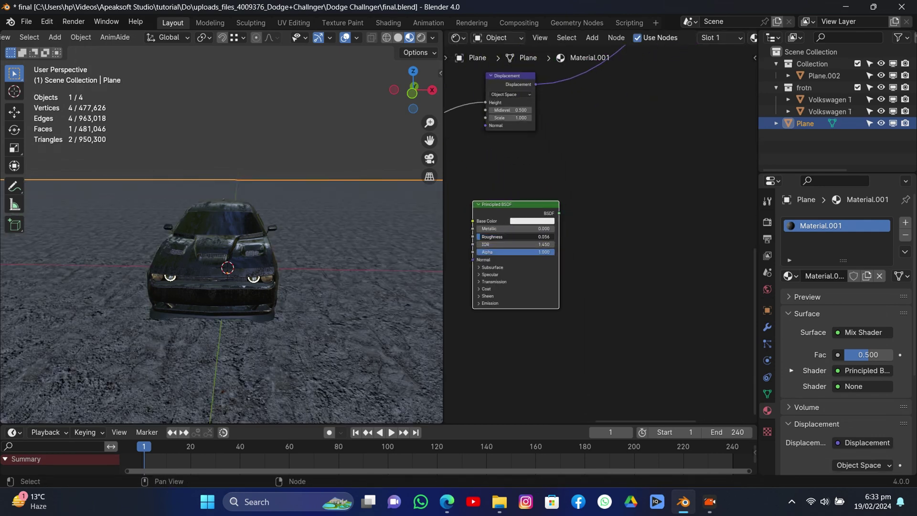
pyautogui.click(518, 224)
pyautogui.moveTo(583, 163); pyautogui.dragTo(584, 174)
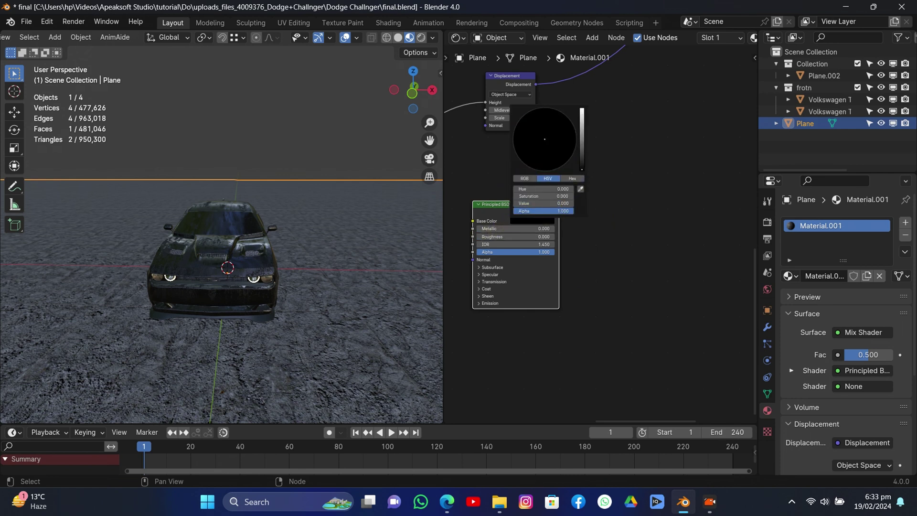
# - Connect the black, zero-roughness Principled BSDF to the second Shader input of the Mix Shader
pyautogui.scroll(-2, 612, 256)
pyautogui.moveTo(611, 256); pyautogui.dragTo(604, 372, button='middle')
pyautogui.scroll(-3, 594, 352)
pyautogui.moveTo(570, 318); pyautogui.dragTo(626, 96)
pyautogui.moveTo(627, 99); pyautogui.dragTo(665, 201, button='middle')
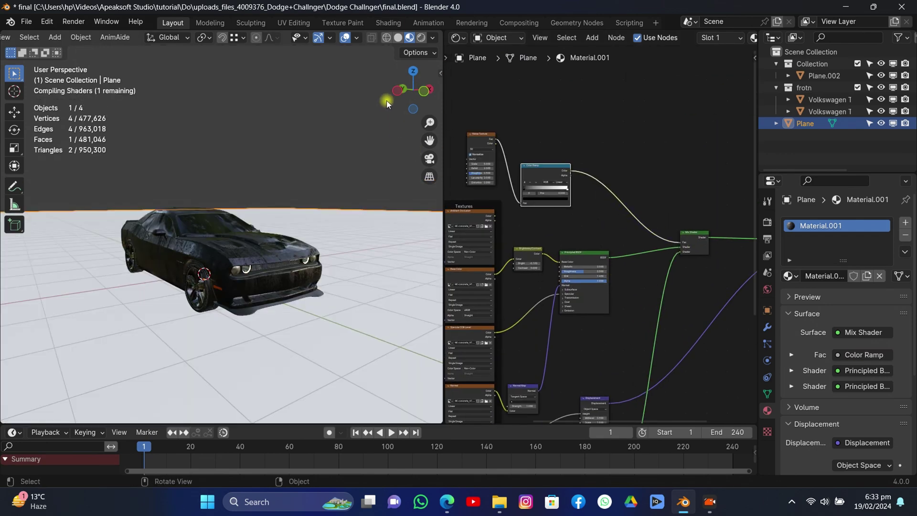
# - Set the Noise Texture's roughness to 0.713 and move the Color Ramp's black stop to 0.505 and white stop to 0.564
pyautogui.moveTo(386, 100); pyautogui.dragTo(376, 88)
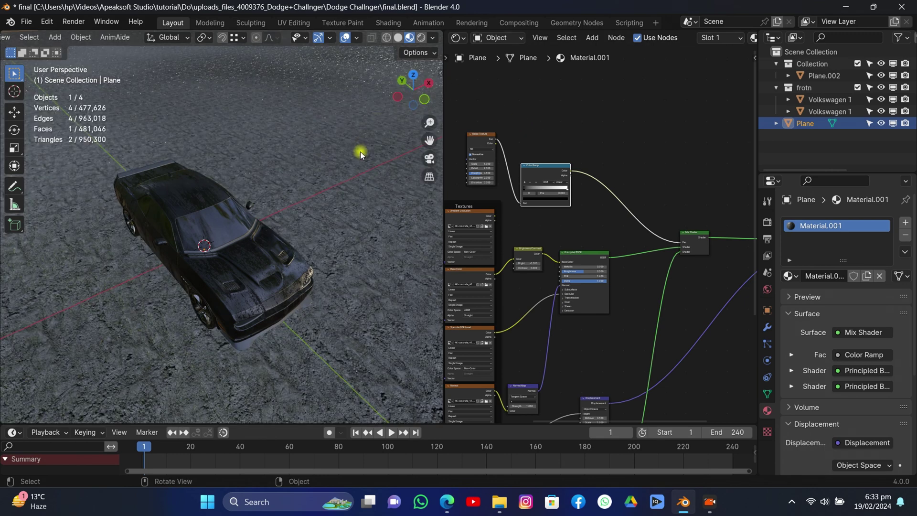
pyautogui.scroll(-10, 360, 152)
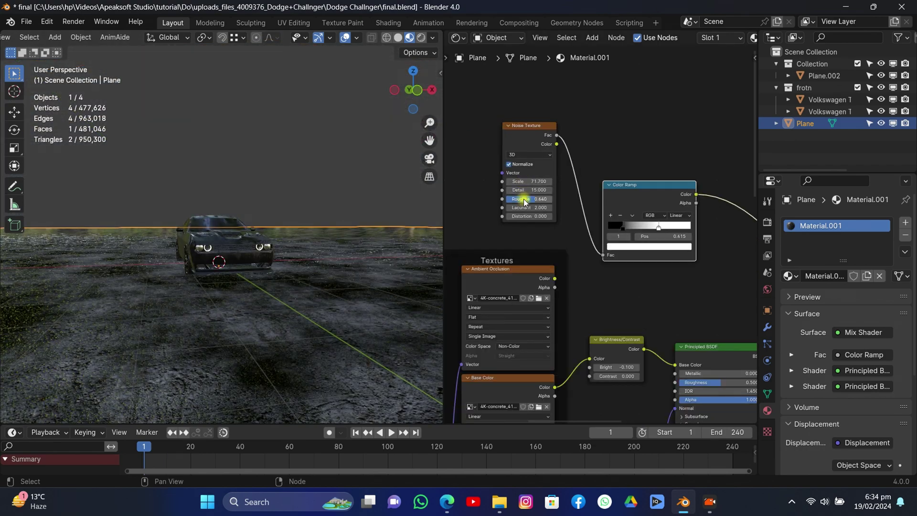
pyautogui.moveTo(524, 202); pyautogui.dragTo(540, 202)
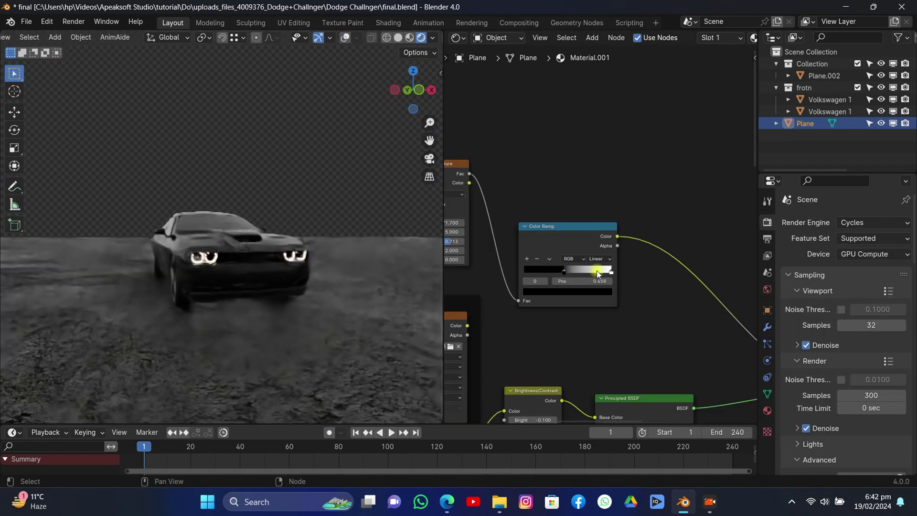
pyautogui.moveTo(600, 267); pyautogui.dragTo(569, 270)
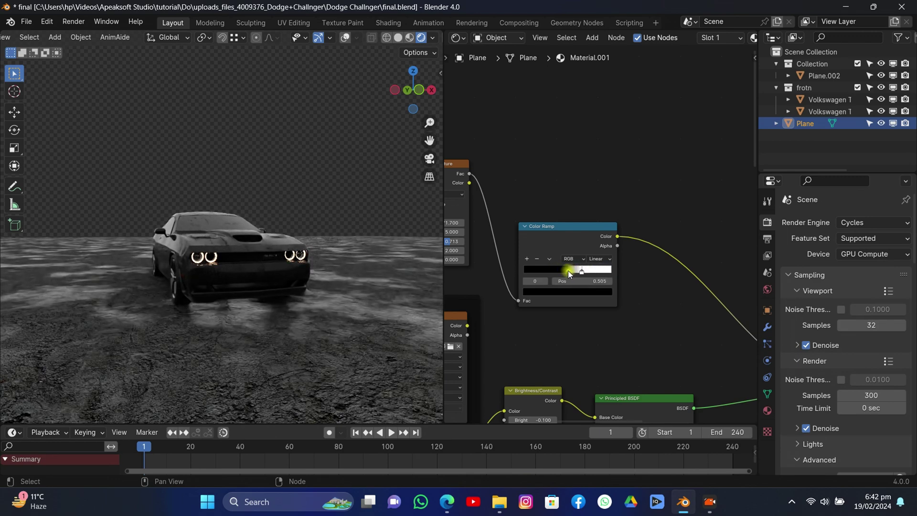
pyautogui.moveTo(581, 272); pyautogui.dragTo(567, 271)
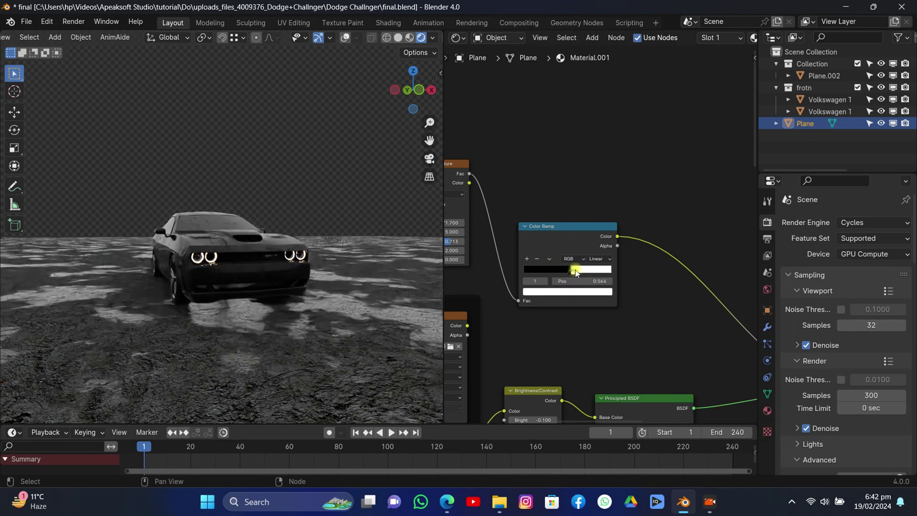
# - Disconnect the displacement link from the ground material's Material Output node
pyautogui.scroll(-3, 573, 283)
pyautogui.moveTo(589, 287); pyautogui.dragTo(707, 169, button='middle')
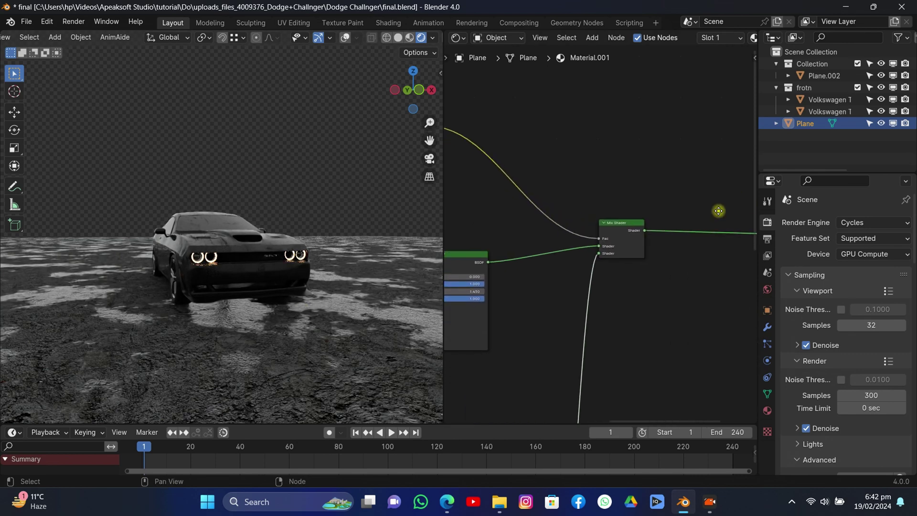
pyautogui.moveTo(720, 210); pyautogui.dragTo(573, 205, button='middle')
pyautogui.moveTo(648, 245); pyautogui.dragTo(630, 224)
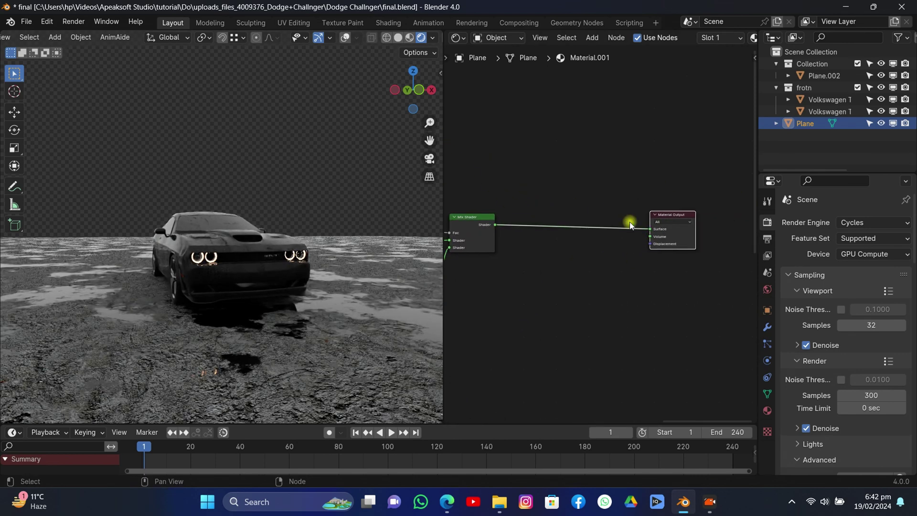
# - Add a cube mesh that encloses the car and the surrounding ground
pyautogui.moveTo(411, 91); pyautogui.dragTo(394, 90)
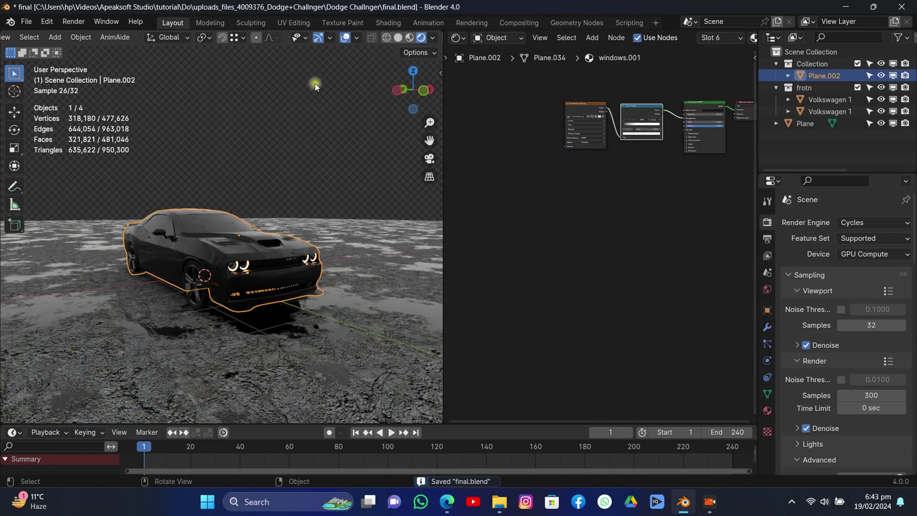
pyautogui.hotkey('shift', 'a')
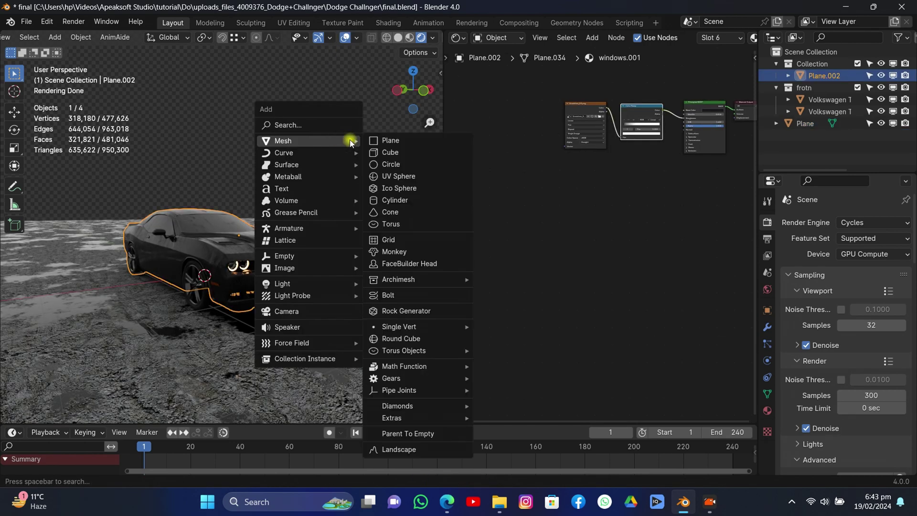
pyautogui.click(386, 149)
pyautogui.scroll(-12, 295, 227)
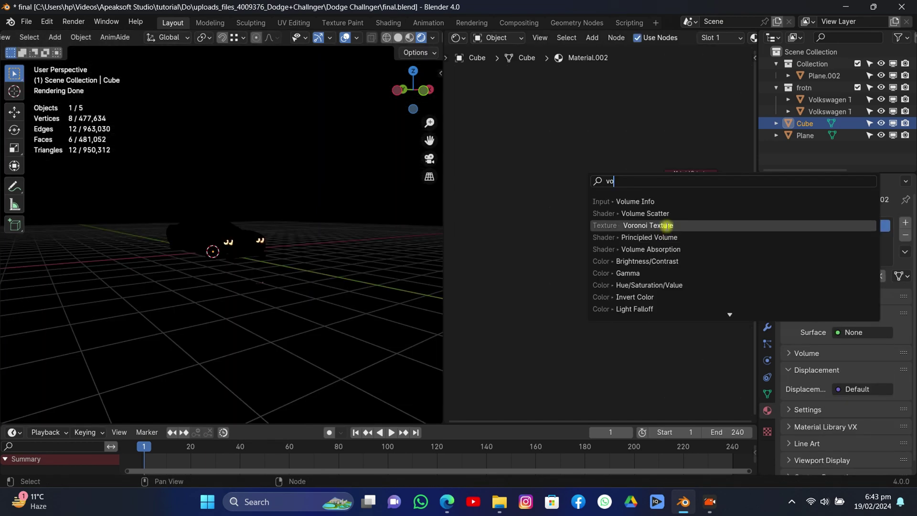
# - Add a Principled Volume node to the cube's material and connect it to the Material Output's Volume input
pyautogui.click(665, 235)
pyautogui.click(510, 192)
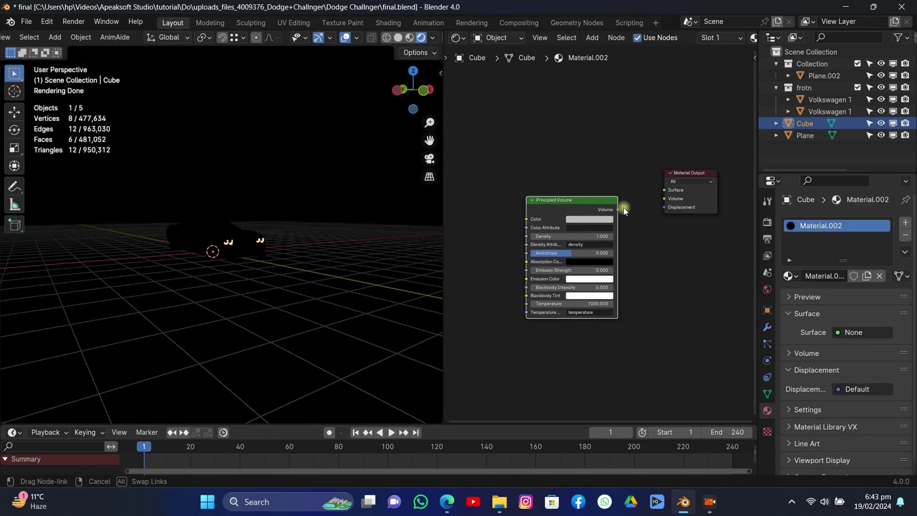
pyautogui.moveTo(660, 197); pyautogui.dragTo(662, 198)
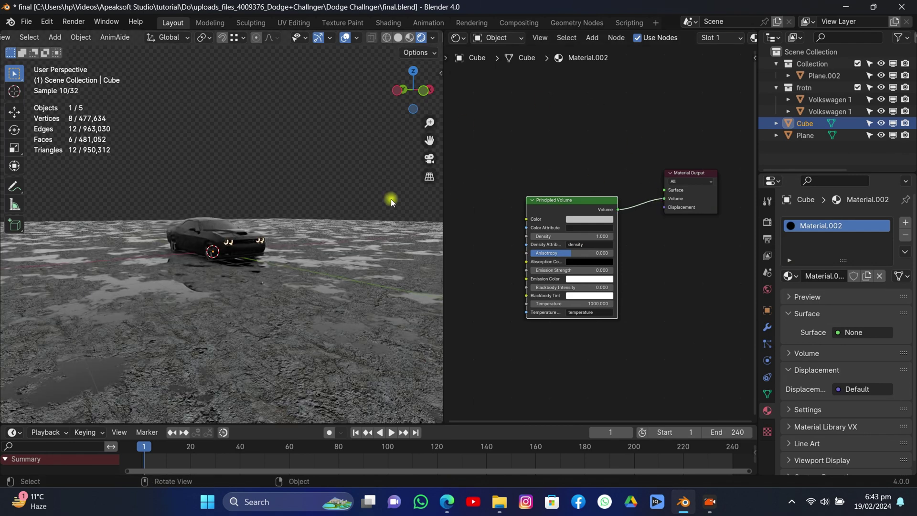
# - Set the Principled Volume's density to 0.040 and its anisotropy to 0.625
pyautogui.scroll(3, 391, 202)
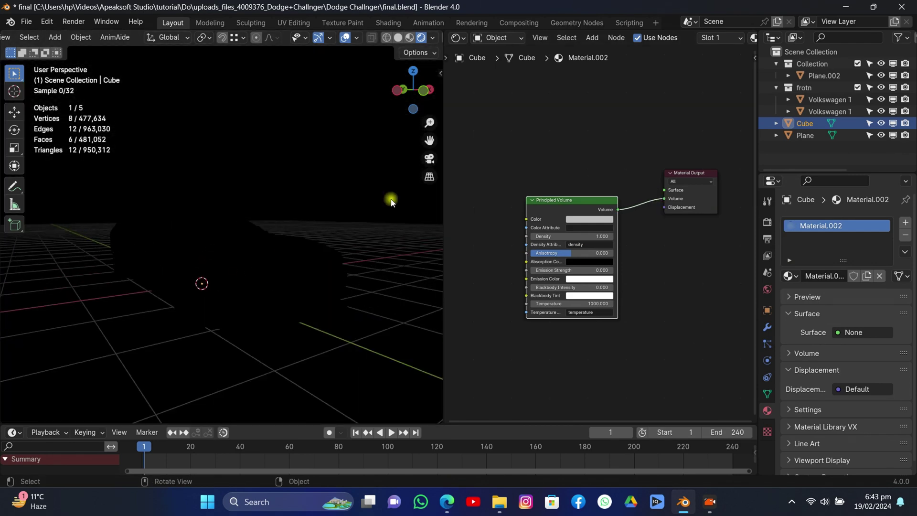
pyautogui.moveTo(568, 235); pyautogui.dragTo(530, 235)
pyautogui.moveTo(594, 261)
pyautogui.mouseDown()
pyautogui.moveTo(620, 262)
pyautogui.moveTo(601, 261)
pyautogui.mouseUp()
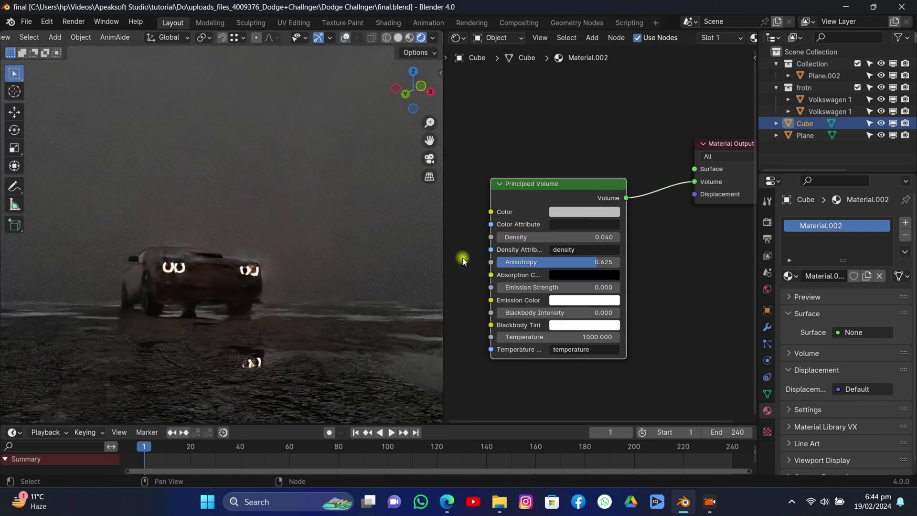
# - Add a Noise Texture node ahead of the Principled Volume in the cube's material
pyautogui.moveTo(462, 257); pyautogui.dragTo(534, 249, button='middle')
pyautogui.hotkey('shift', 'a')
pyautogui.write('noise')
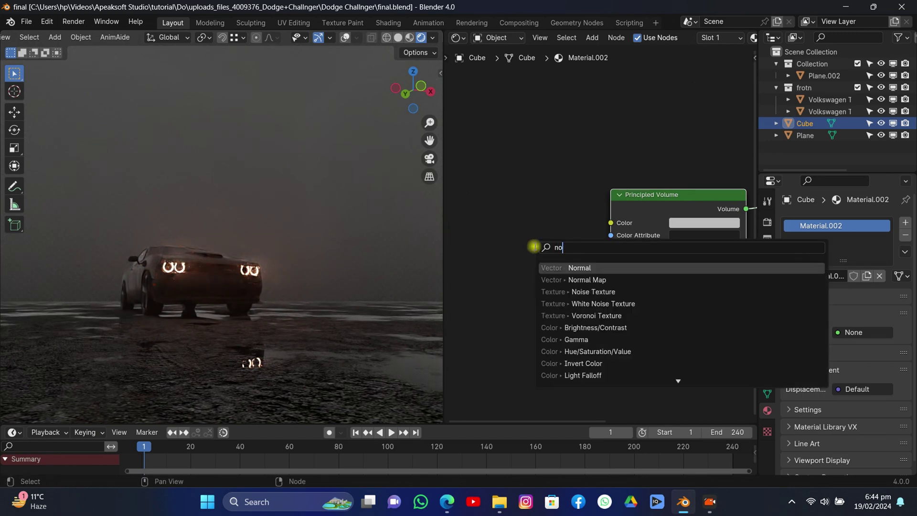
pyautogui.press('Return')
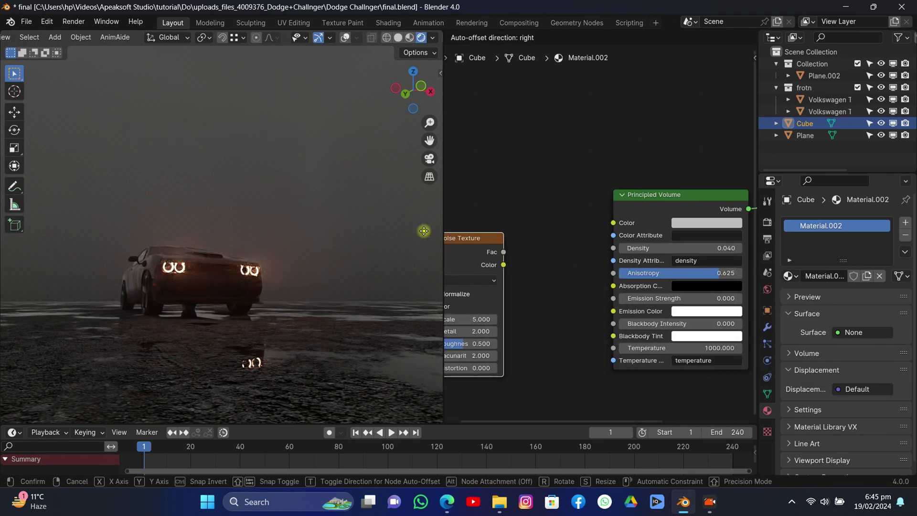
pyautogui.click(502, 231)
# - Add a Color Ramp node between the Noise Texture and the Principled Volume
pyautogui.hotkey('shift', 'a')
pyautogui.write('color')
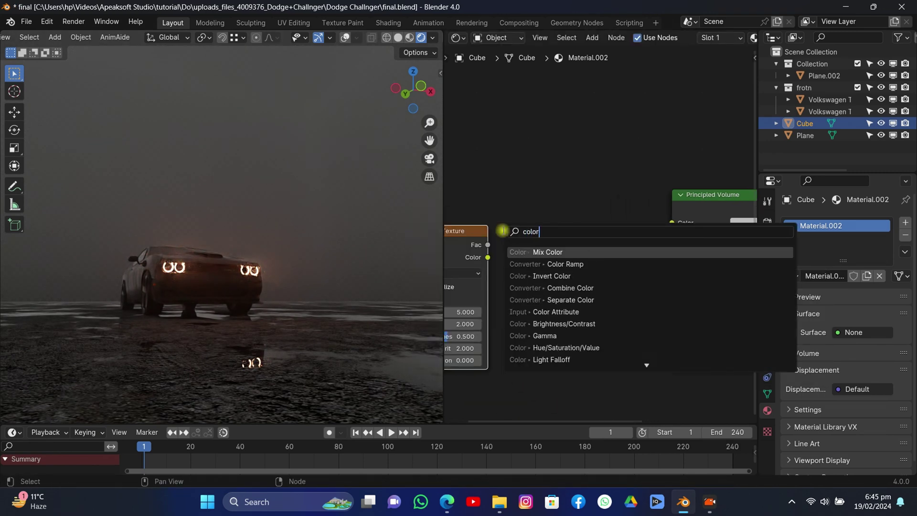
pyautogui.click(557, 263)
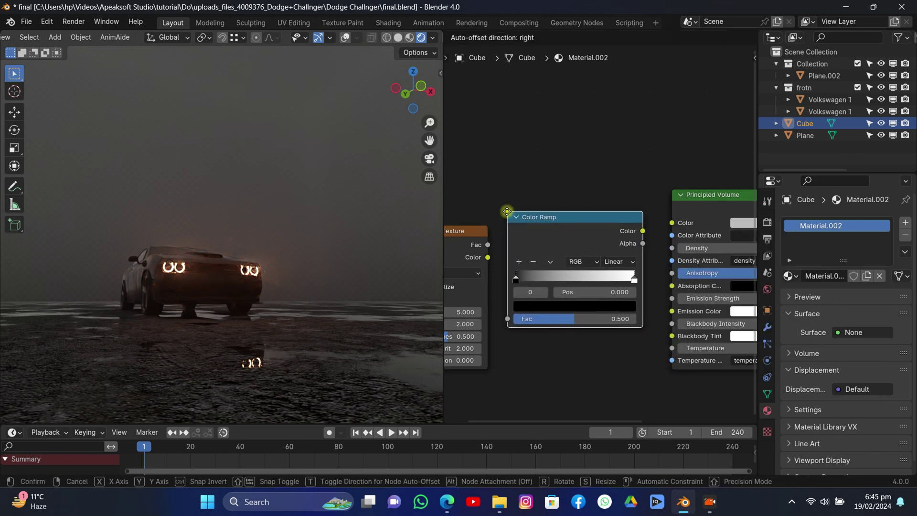
pyautogui.click(507, 210)
# - Connect the Noise Texture's Fac output to the Color Ramp, and the ramp's Color output to the Principled Volume's Density
pyautogui.moveTo(487, 245); pyautogui.dragTo(504, 315)
pyautogui.press('Escape')
pyautogui.moveTo(639, 228); pyautogui.dragTo(674, 248)
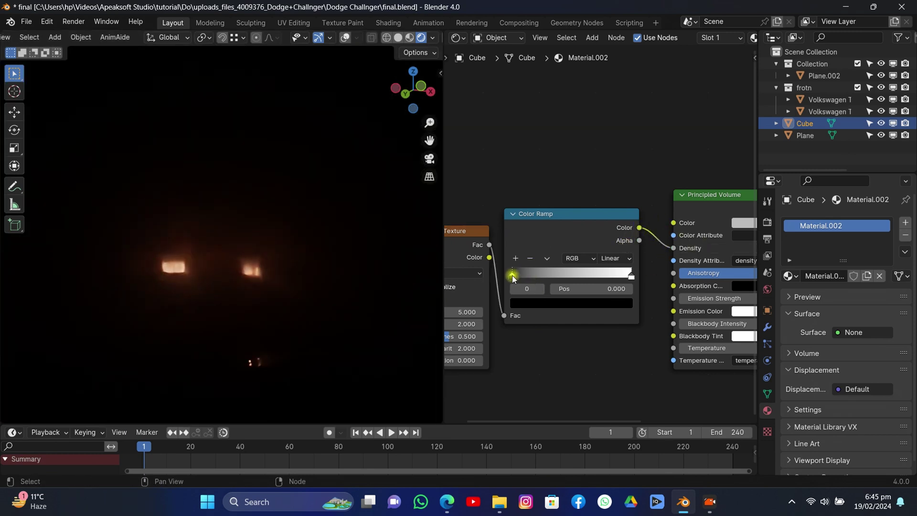
# - Move the black stop of the fog's Color Ramp to position 0.531
pyautogui.moveTo(414, 103); pyautogui.dragTo(399, 96)
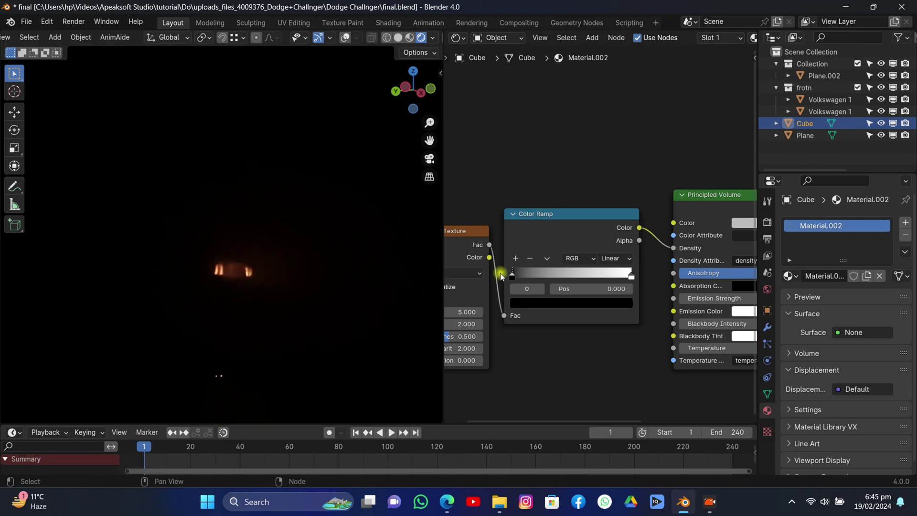
pyautogui.moveTo(519, 276); pyautogui.dragTo(569, 278)
pyautogui.moveTo(581, 275); pyautogui.dragTo(583, 275)
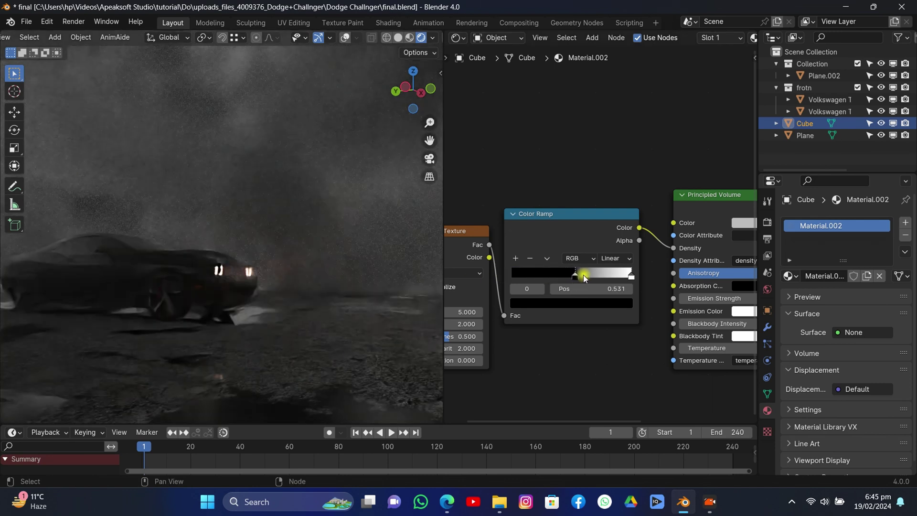
# - Darken the white stop of the fog's Color Ramp to a value of 0.135
pyautogui.moveTo(547, 336); pyautogui.dragTo(607, 330, button='middle')
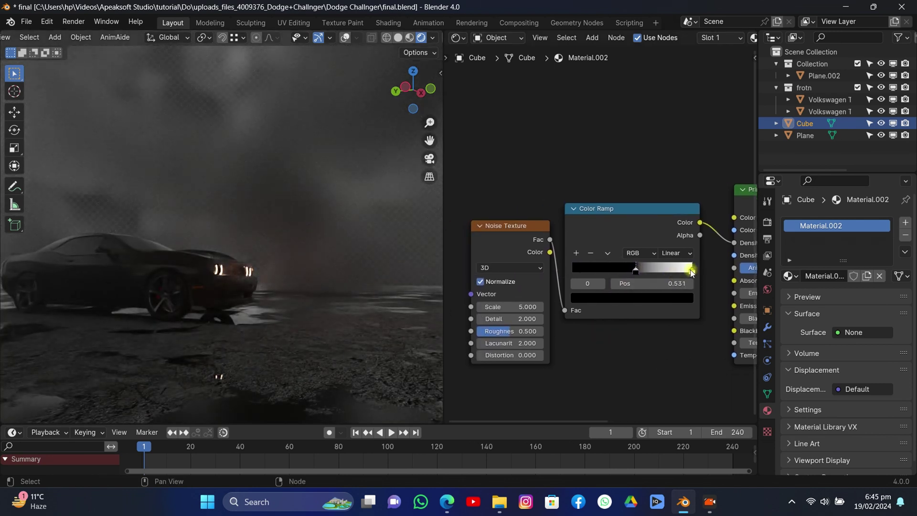
pyautogui.click(691, 271)
pyautogui.click(675, 297)
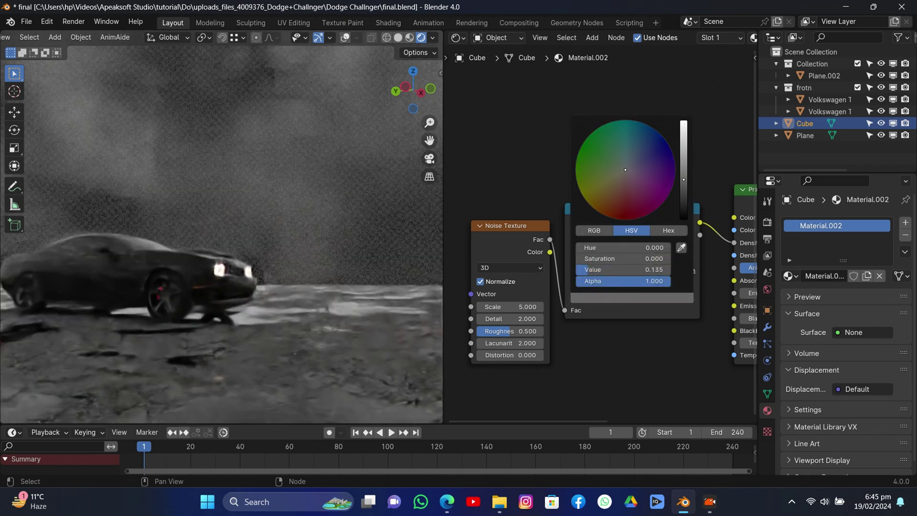
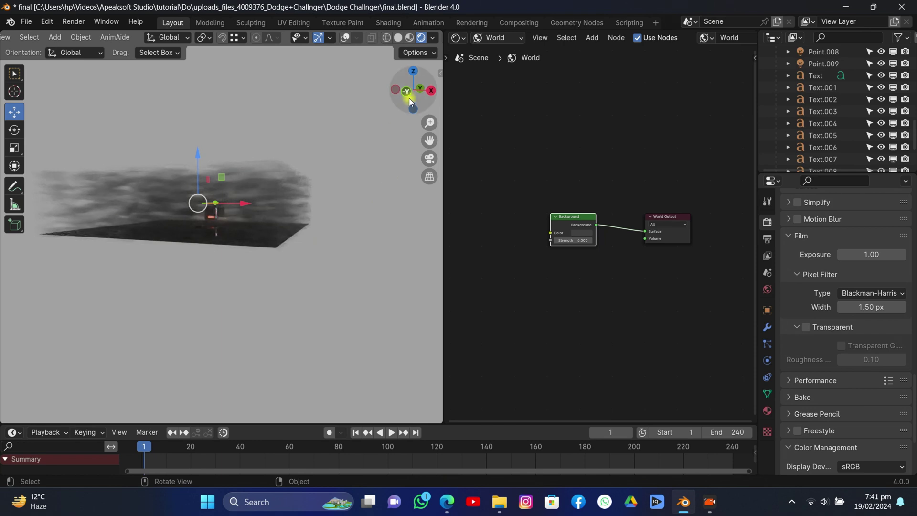
# - Open the color of the World's Background node for editing
pyautogui.moveTo(409, 98); pyautogui.dragTo(468, 115)
pyautogui.scroll(5, 640, 321)
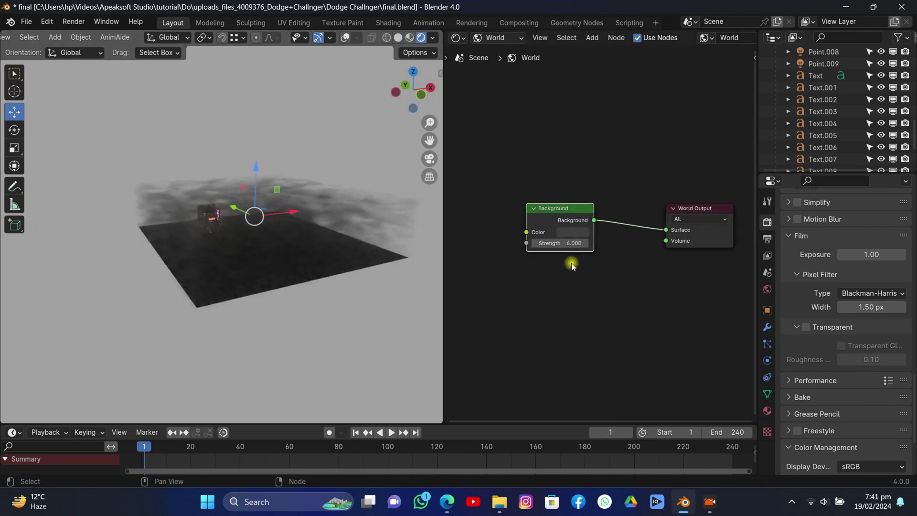
pyautogui.scroll(2, 568, 239)
pyautogui.click(565, 232)
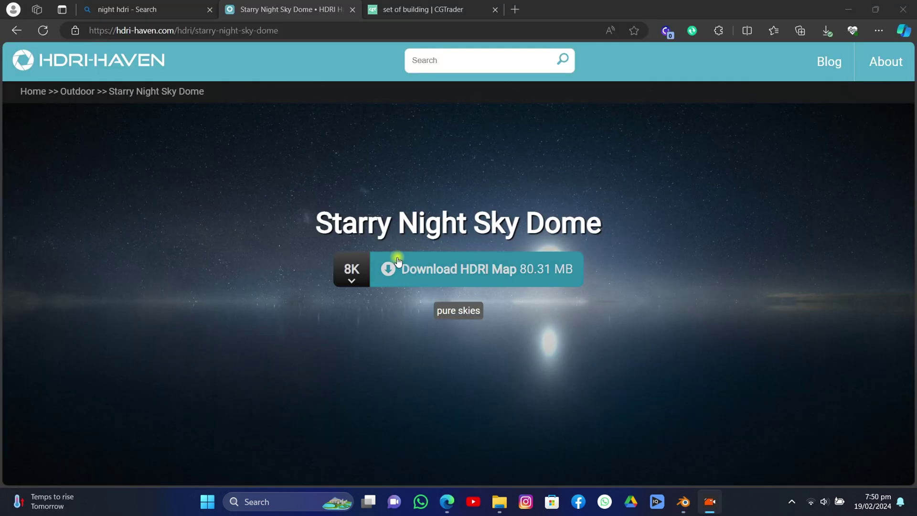
# - Switch to the browser and download the 8K Starry Night Sky Dome HDRI from HDRI-Haven
pyautogui.click(429, 271)
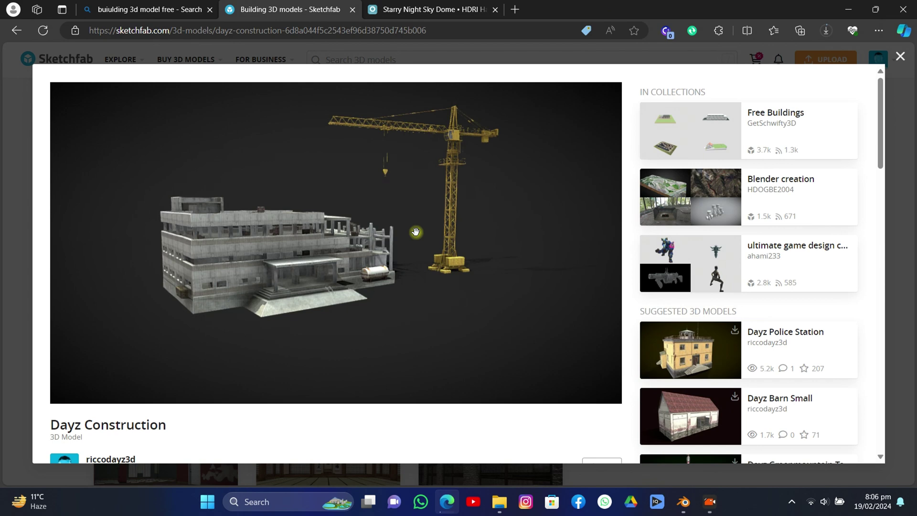
# - Examine the Dayz Construction building and crane model on Sketchfab from another angle
pyautogui.moveTo(421, 232)
pyautogui.mouseDown()
pyautogui.moveTo(385, 220)
pyautogui.moveTo(202, 212)
pyautogui.mouseUp()
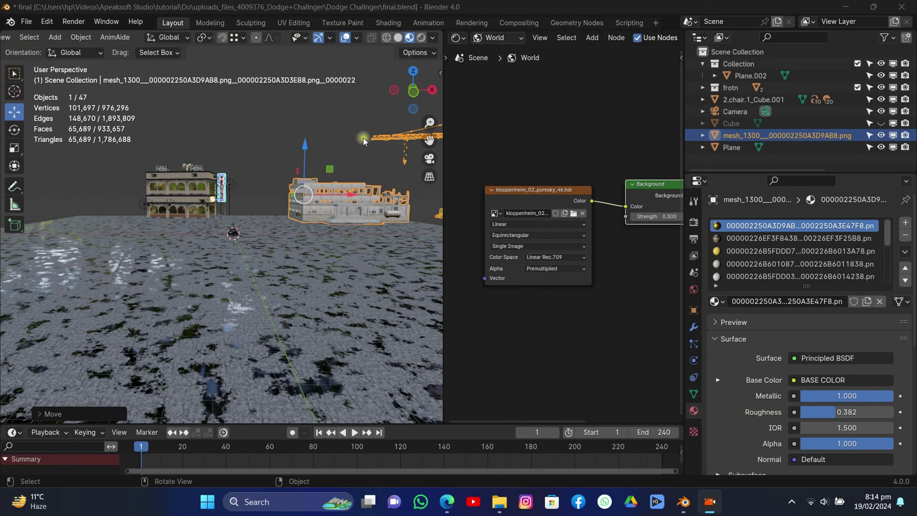
# - In Blender's camera view, reposition the imported construction building behind the car, shifting it about -6.47 m along global X
pyautogui.moveTo(401, 98)
pyautogui.mouseDown()
pyautogui.moveTo(334, 286)
pyautogui.moveTo(421, 404)
pyautogui.mouseUp()
pyautogui.moveTo(420, 268); pyautogui.dragTo(370, 178, button='middle')
pyautogui.press('KP_0')
pyautogui.press('g')
pyautogui.press('y')
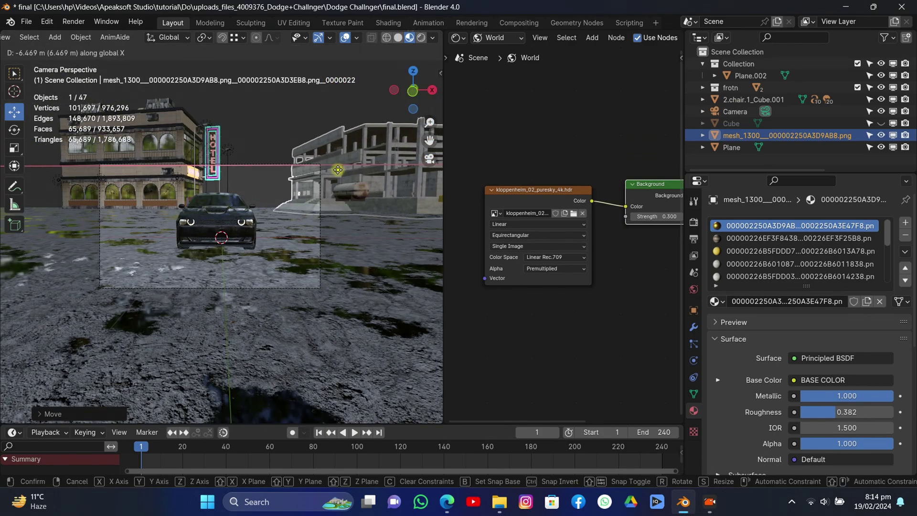
pyautogui.click(338, 169)
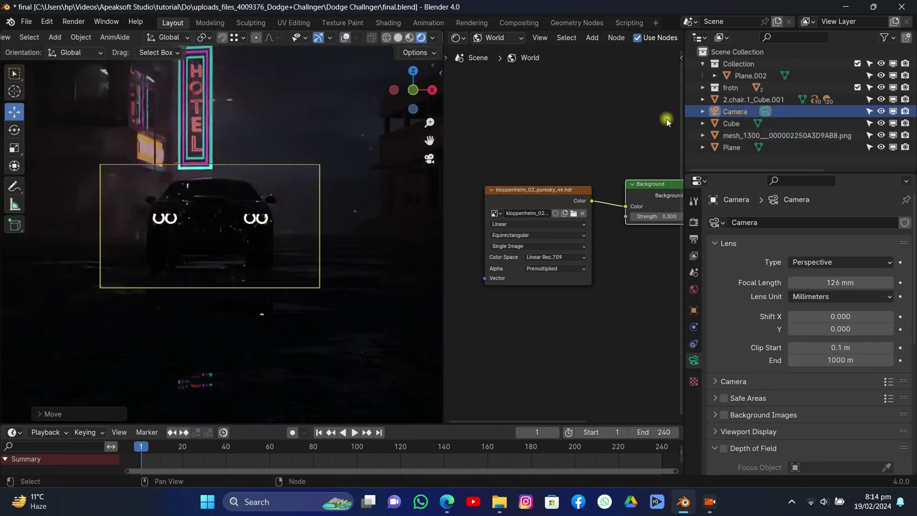
# - Select the fog cube and switch the shader editor from World to Object to show its material nodes
pyautogui.click(727, 123)
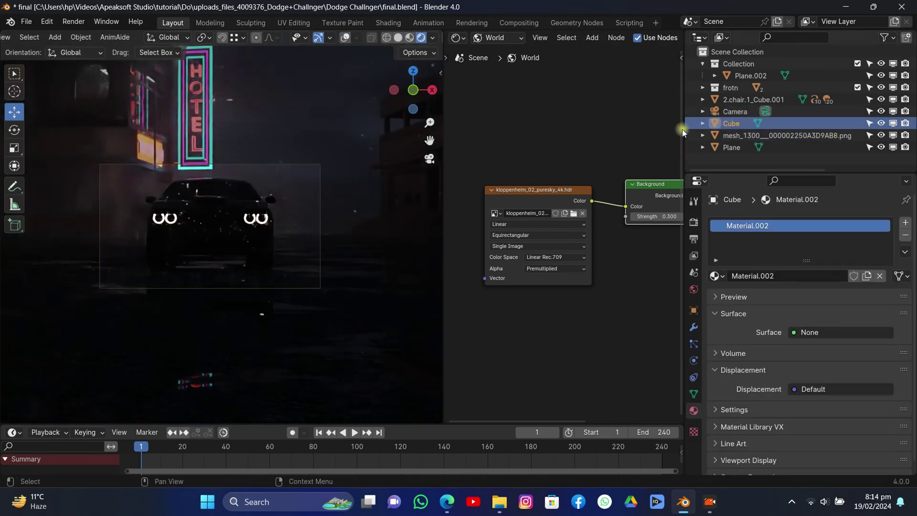
pyautogui.click(497, 37)
pyautogui.click(492, 55)
pyautogui.scroll(-2, 596, 124)
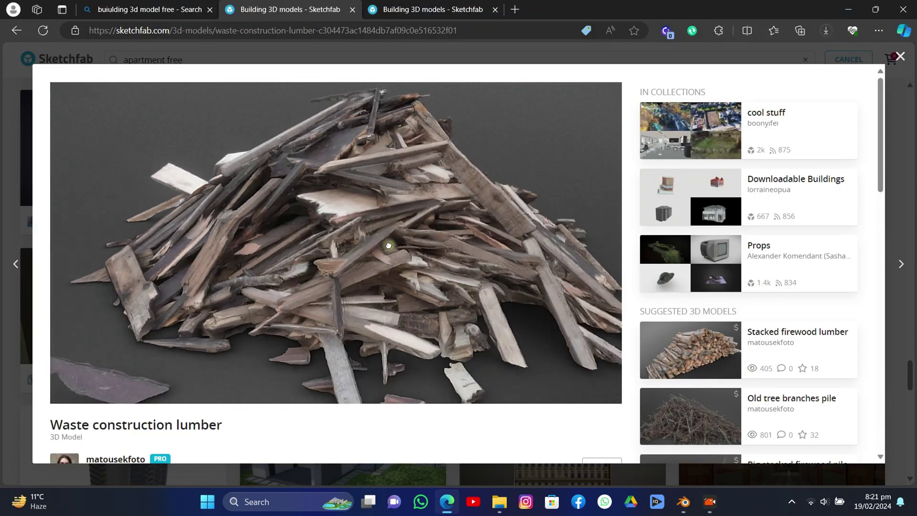
# - Switch to Sketchfab and examine the Waste construction lumber and [FREE] Panel Building models from different angles
pyautogui.moveTo(389, 245)
pyautogui.mouseDown()
pyautogui.moveTo(441, 244)
pyautogui.moveTo(420, 213)
pyautogui.moveTo(332, 216)
pyautogui.mouseUp()
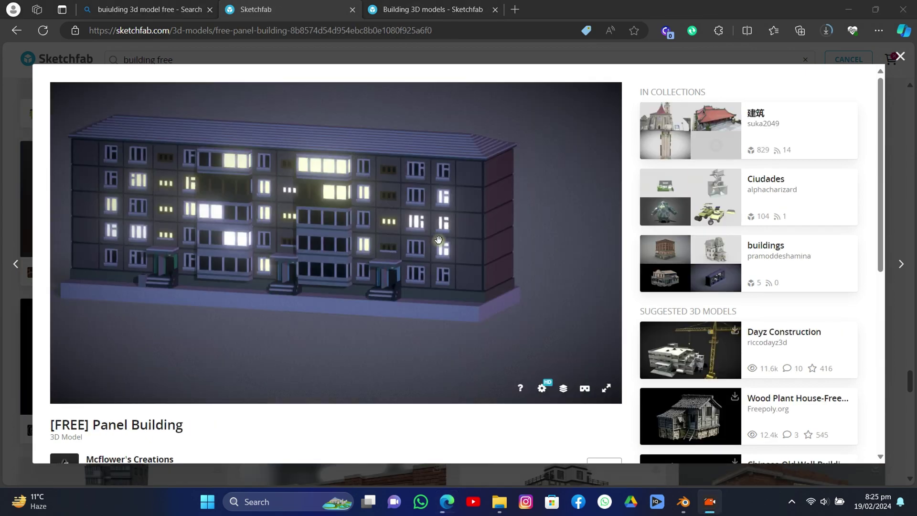
pyautogui.moveTo(439, 240)
pyautogui.mouseDown()
pyautogui.moveTo(302, 239)
pyautogui.moveTo(379, 252)
pyautogui.moveTo(383, 242)
pyautogui.moveTo(296, 231)
pyautogui.moveTo(400, 228)
pyautogui.moveTo(174, 328)
pyautogui.mouseUp()
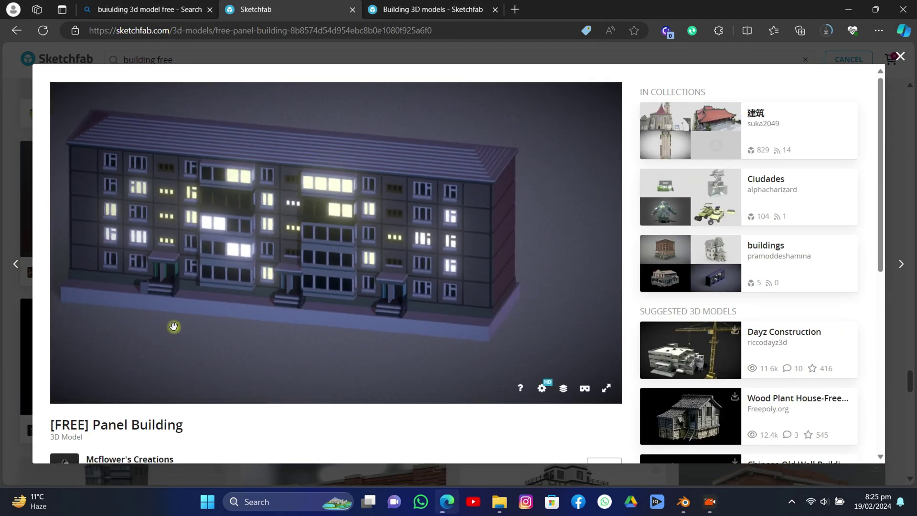
# - In Blender, enlarge the imported panel building at the far end of the ground plane to about twice its size
pyautogui.scroll(-4, 144, 408)
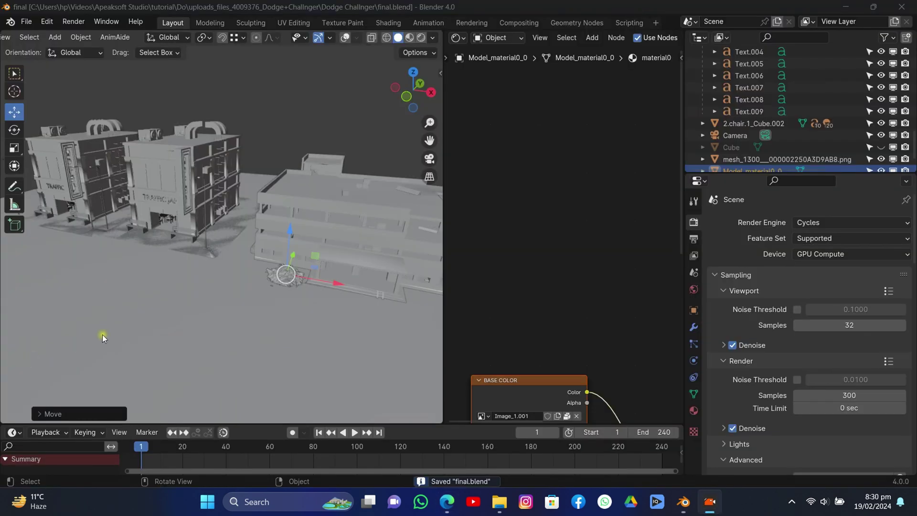
pyautogui.moveTo(317, 277); pyautogui.dragTo(317, 284)
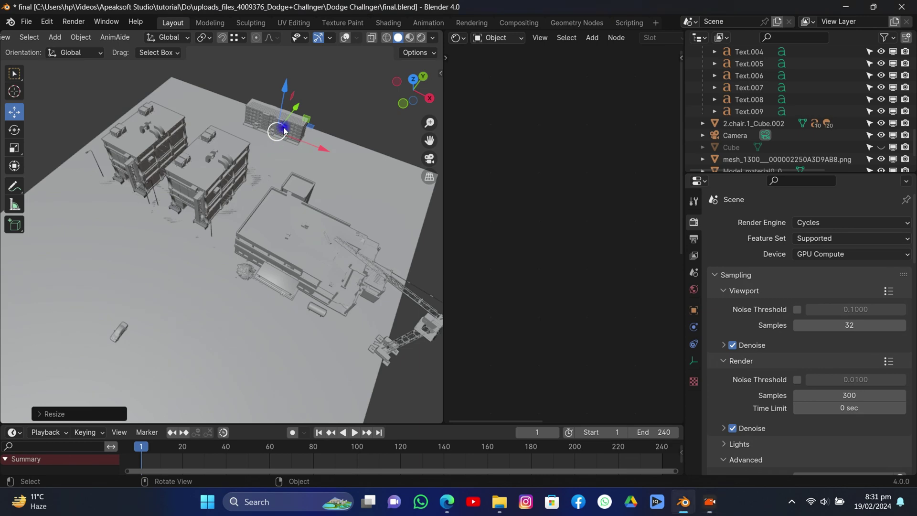
pyautogui.click(305, 136)
pyautogui.press('s')
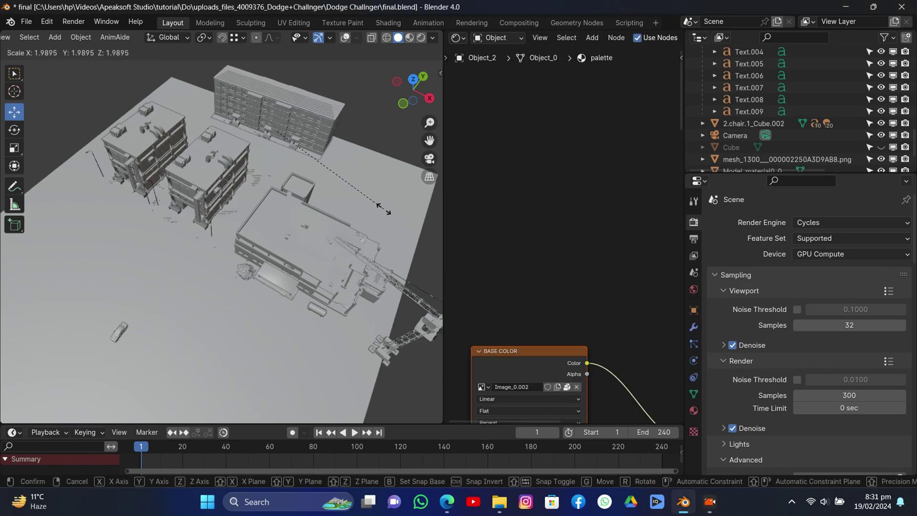
pyautogui.click(408, 104)
pyautogui.moveTo(408, 105); pyautogui.dragTo(293, 182)
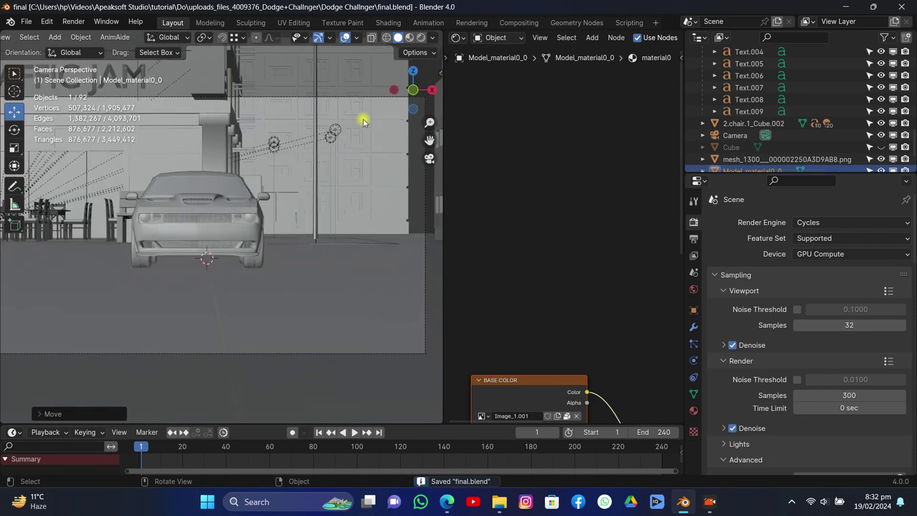
# - Add a plain axes empty at the car's position and scale it up to roughly twice its size
pyautogui.hotkey('shift', 'a')
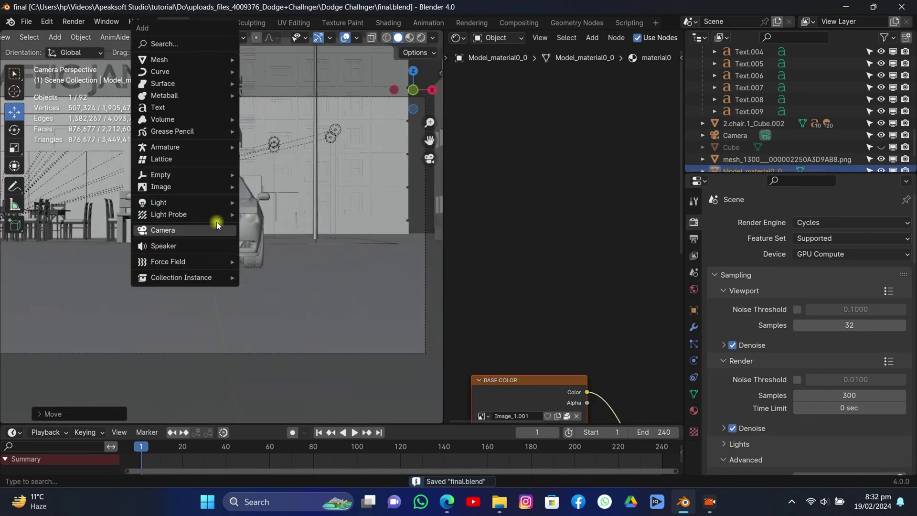
pyautogui.moveTo(222, 203)
pyautogui.moveTo(173, 175)
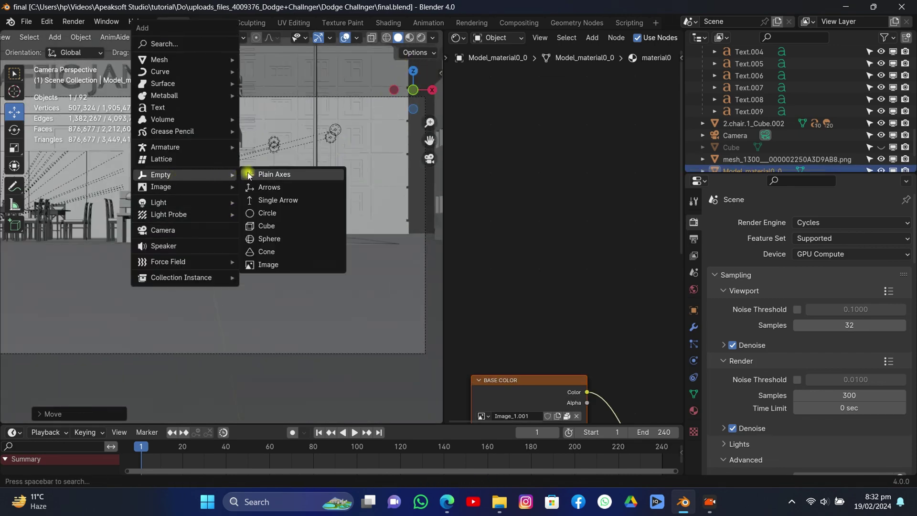
pyautogui.click(266, 174)
pyautogui.press('s')
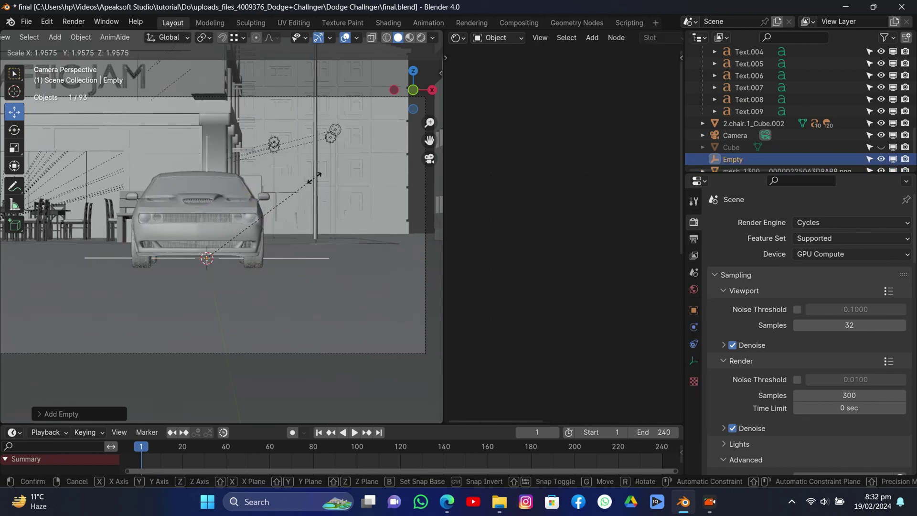
pyautogui.click(298, 174)
# - Enable depth of field on the scene camera and set the new empty as its focus object
pyautogui.click(286, 98)
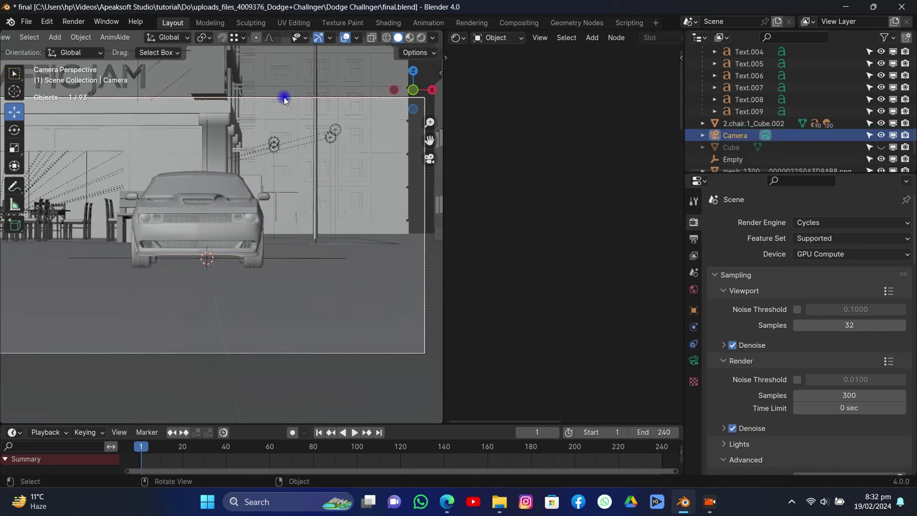
pyautogui.scroll(-8, 753, 348)
pyautogui.click(694, 360)
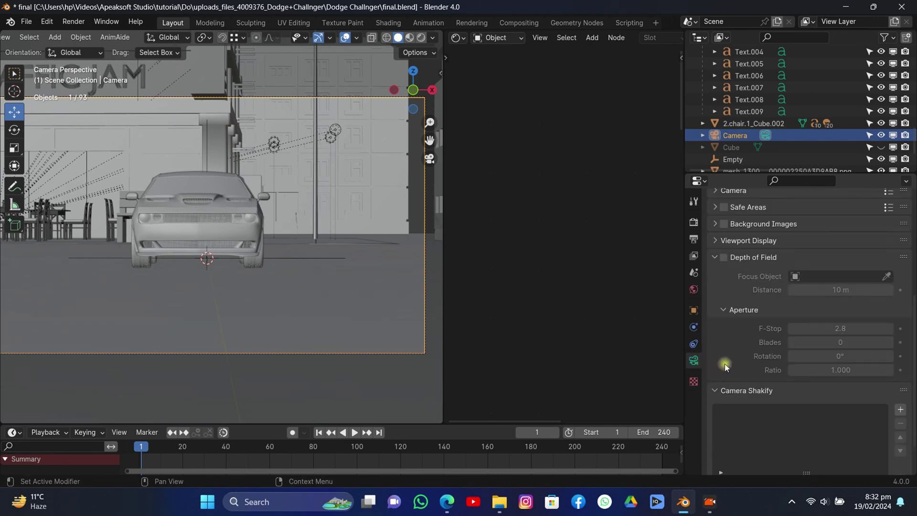
pyautogui.click(726, 212)
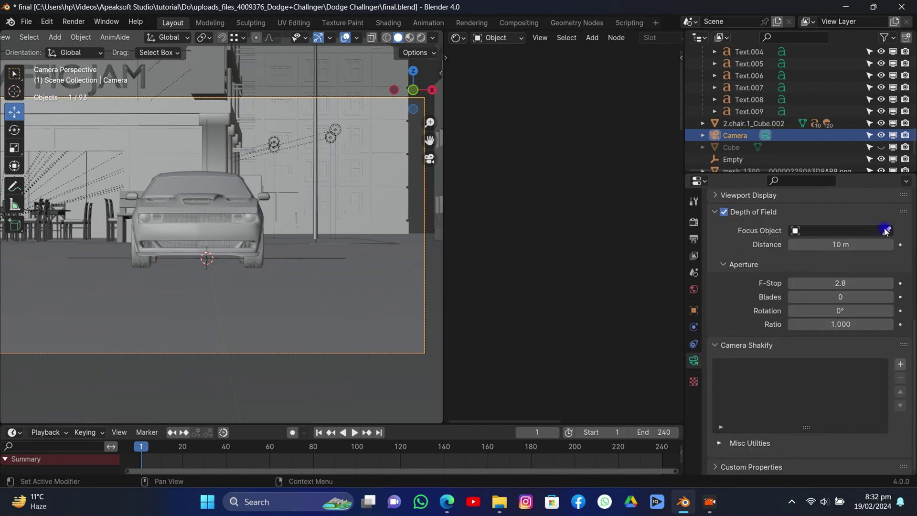
pyautogui.click(208, 159)
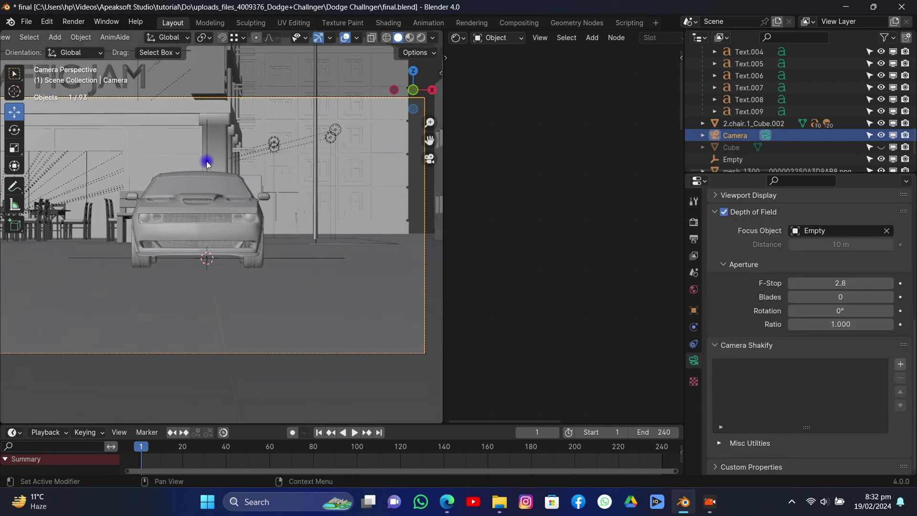
# - Enable the Depth of Field option for the solid viewport shading
pyautogui.click(432, 38)
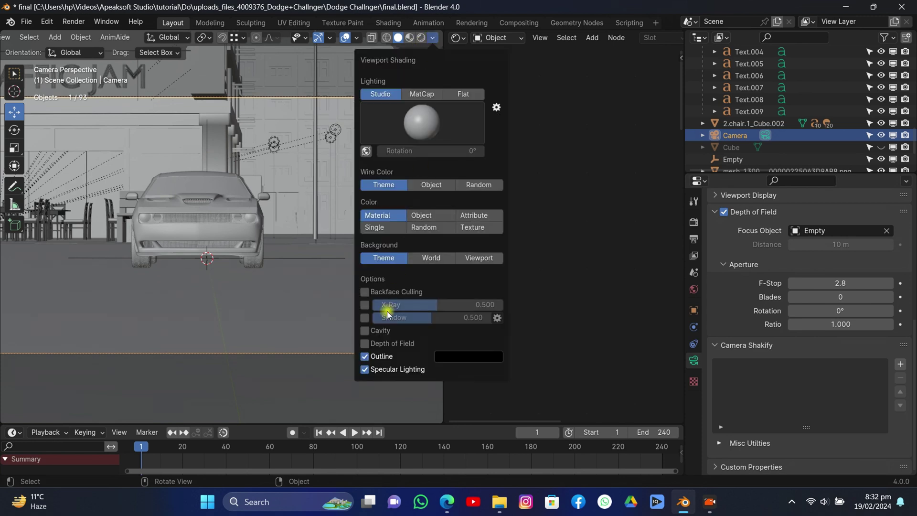
pyautogui.click(384, 344)
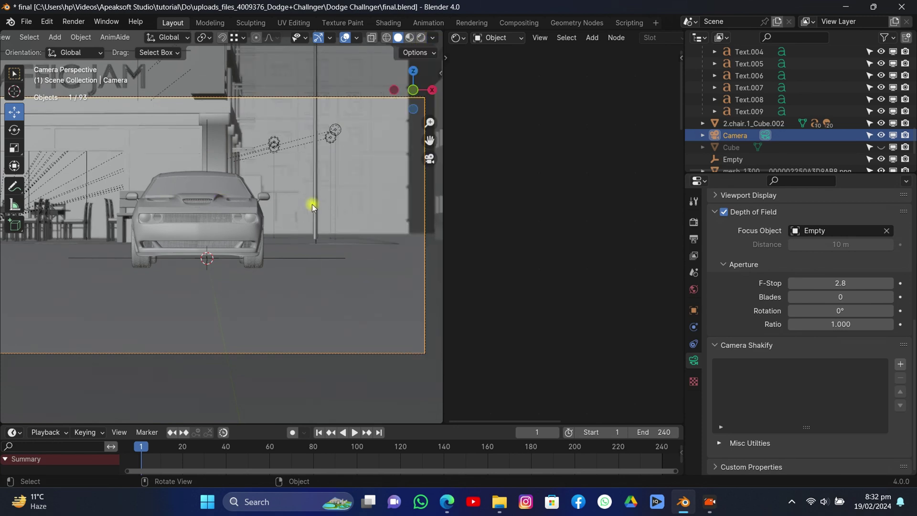
pyautogui.scroll(-1, 328, 199)
pyautogui.keyDown('shift'); pyautogui.moveTo(409, 122); pyautogui.dragTo(421, 114, button='middle'); pyautogui.keyUp('shift')
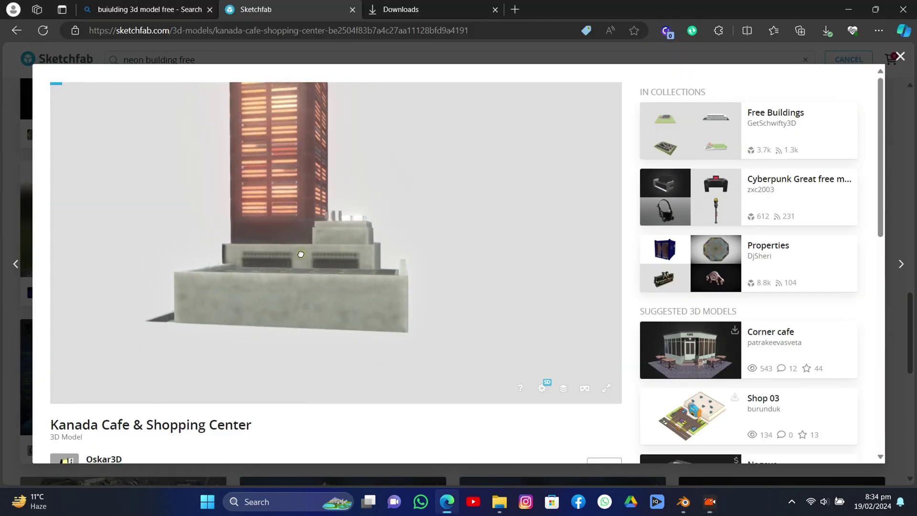
# - Examine the Kanada Cafe & Shopping Center model on Sketchfab and the imported tower in the Blender scene from different angles
pyautogui.moveTo(468, 210)
pyautogui.mouseDown()
pyautogui.moveTo(363, 224)
pyautogui.moveTo(380, 248)
pyautogui.moveTo(436, 228)
pyautogui.moveTo(404, 213)
pyautogui.moveTo(205, 280)
pyautogui.mouseUp()
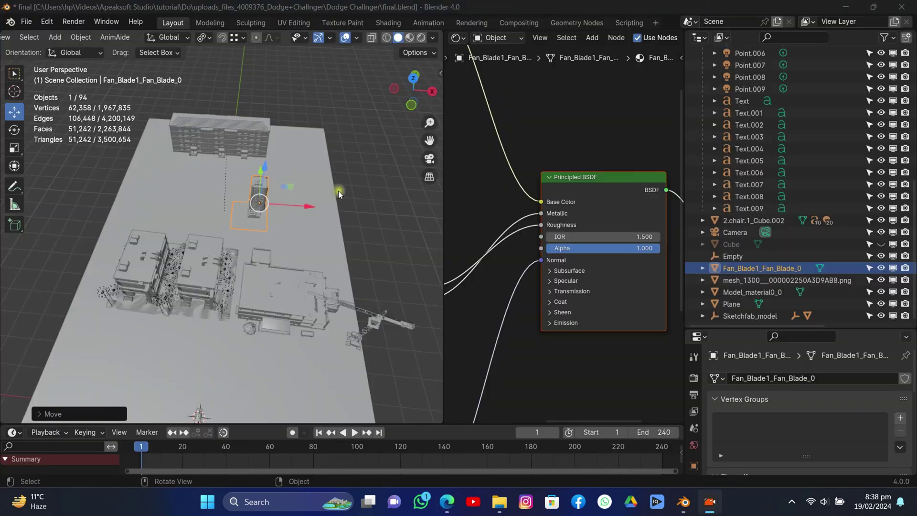
pyautogui.moveTo(410, 85); pyautogui.dragTo(186, 200)
pyautogui.scroll(4, 143, 201)
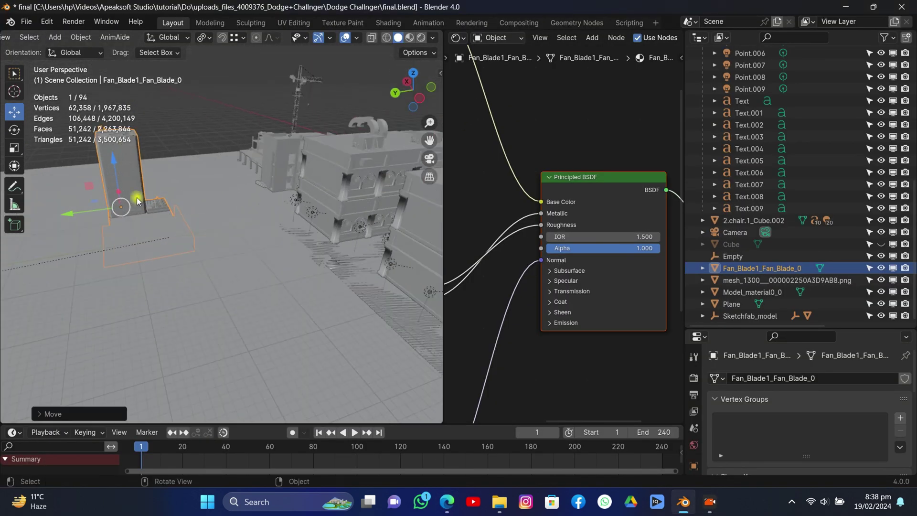
pyautogui.scroll(3, 107, 172)
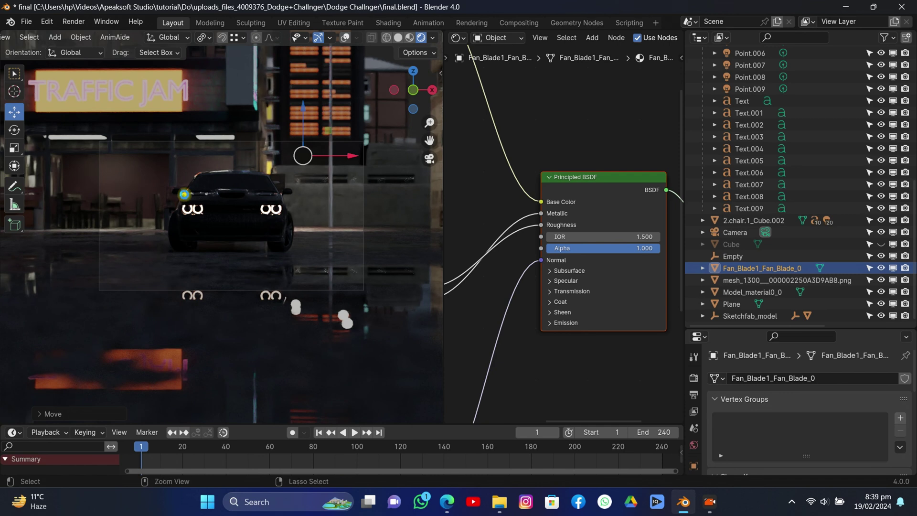
# - Save final.blend and return the viewport to solid shading
pyautogui.hotkey('ctrl', 's')
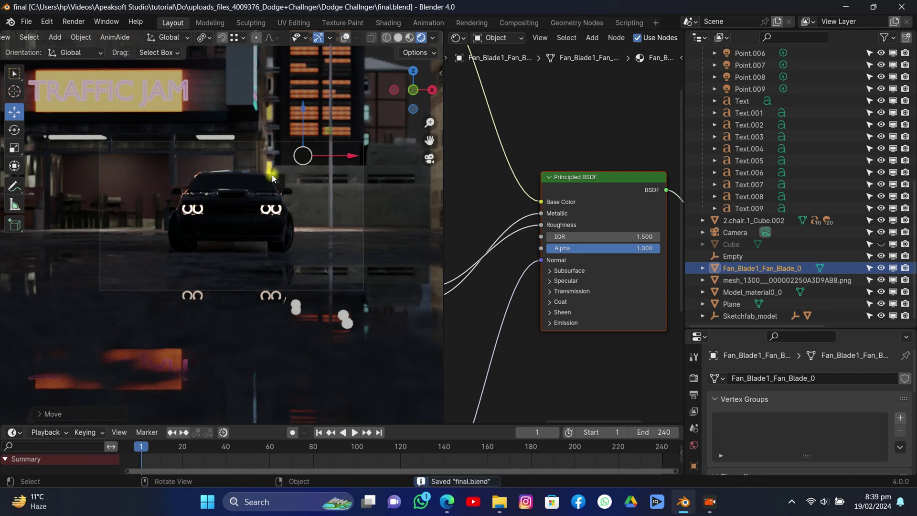
pyautogui.click(397, 38)
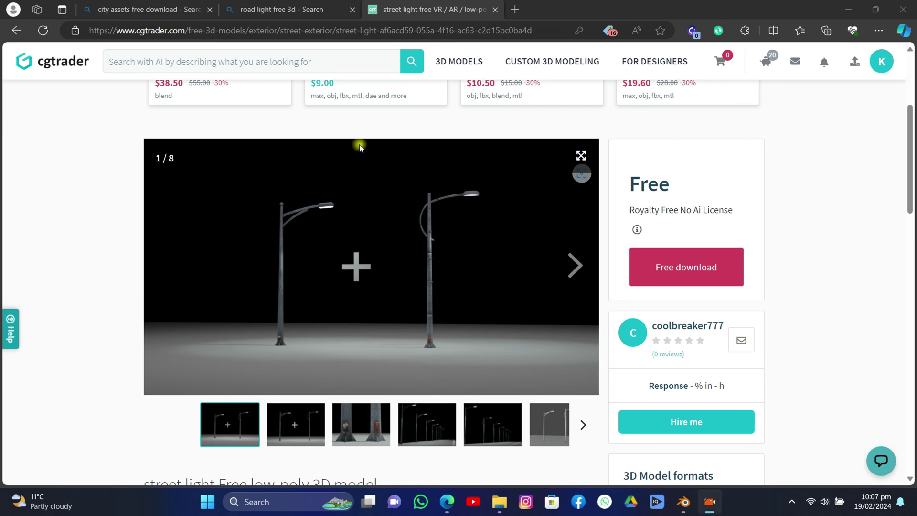
# - Download the free street light model from CGTrader and, in Blender, move the lamp beside the car along Y to the construction building
pyautogui.click(693, 268)
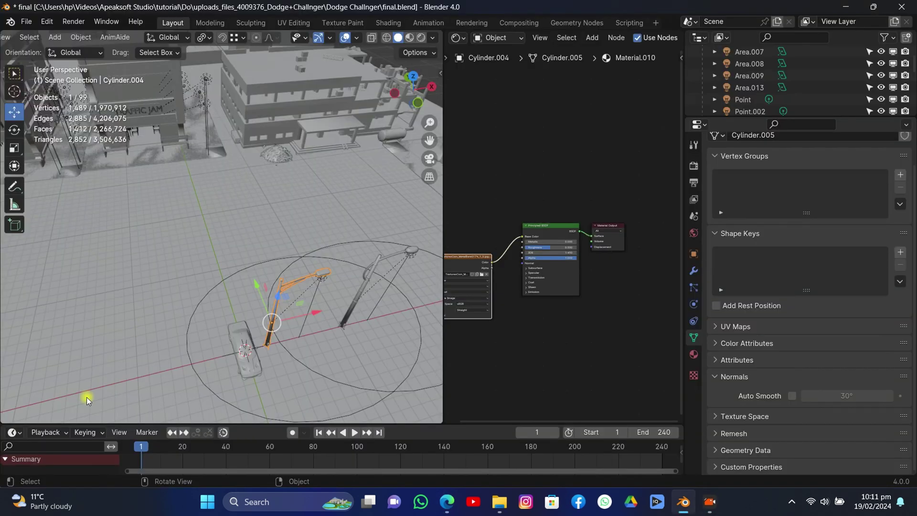
pyautogui.moveTo(256, 287); pyautogui.dragTo(329, 157)
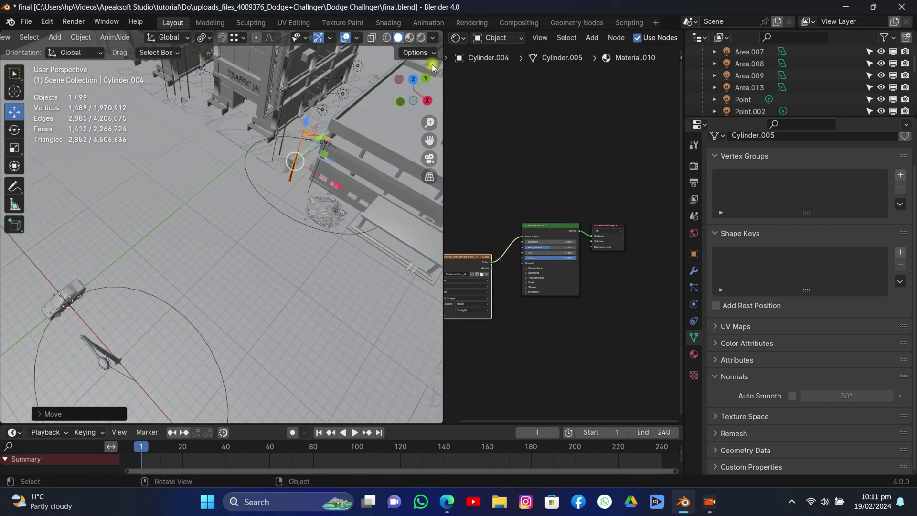
pyautogui.moveTo(431, 63); pyautogui.dragTo(229, 182, button='middle')
# - Enlarge the outliner and move the second street light back toward the buildings behind the car
pyautogui.moveTo(691, 117); pyautogui.dragTo(691, 246)
pyautogui.hotkey('shift', 'alt', 'z')
pyautogui.scroll(-4, 373, 264)
pyautogui.click(373, 265)
pyautogui.moveTo(370, 262); pyautogui.dragTo(301, 176)
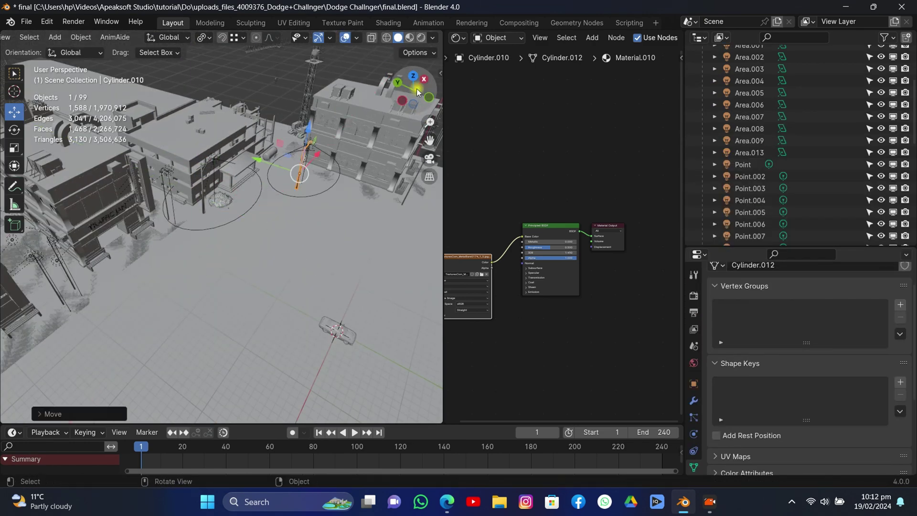
# - Rotate the second street light 180 degrees about Z and adjust its position beside the building
pyautogui.moveTo(417, 88); pyautogui.dragTo(433, 53)
pyautogui.press('r')
pyautogui.press('y')
pyautogui.press('z')
pyautogui.press('1')
pyautogui.press('8')
pyautogui.press('0')
pyautogui.press('Return')
pyautogui.moveTo(372, 218); pyautogui.dragTo(371, 296, button='middle')
pyautogui.moveTo(382, 210); pyautogui.dragTo(353, 213)
pyautogui.moveTo(354, 214); pyautogui.dragTo(354, 163, button='middle')
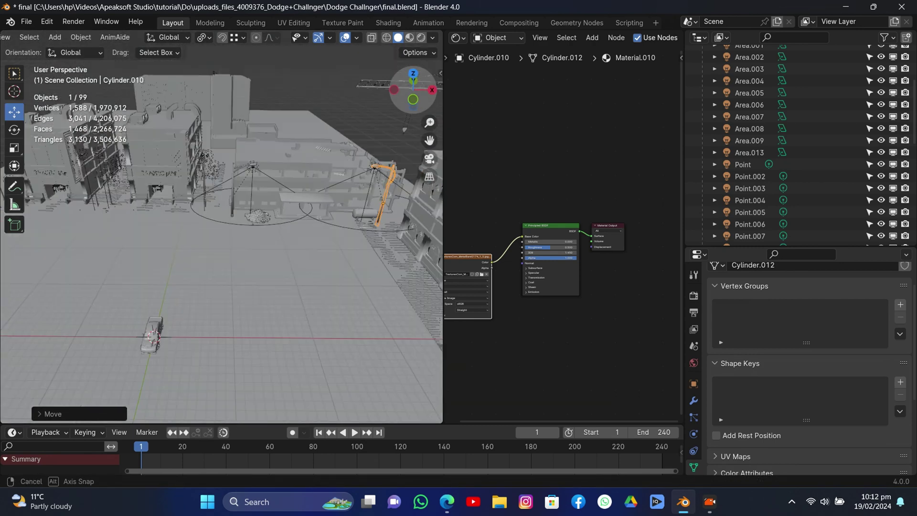
# - Duplicate the second street light together with its spot light along Y and place the copy next to the tower building
pyautogui.scroll(3, 721, 109)
pyautogui.click(702, 99)
pyautogui.click(703, 171)
pyautogui.keyDown('shift'); pyautogui.click(742, 194); pyautogui.keyUp('shift')
pyautogui.hotkey('shift', 'd')
pyautogui.press('y')
pyautogui.click(124, 105)
pyautogui.keyDown('shift'); pyautogui.moveTo(124, 105); pyautogui.dragTo(236, 196, button='middle'); pyautogui.keyUp('shift')
pyautogui.moveTo(200, 154); pyautogui.dragTo(143, 185)
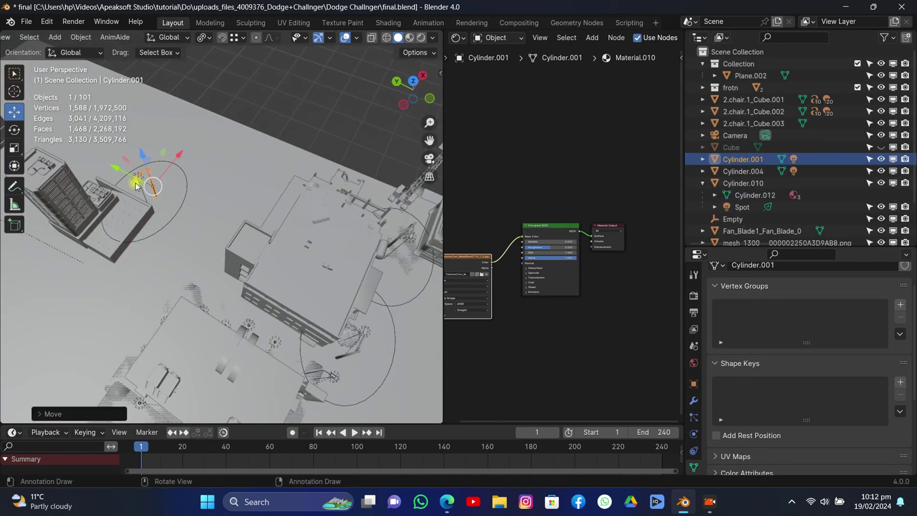
# - Duplicate the street light next to the tower together with its spot light along the X axis
pyautogui.click(702, 160)
pyautogui.keyDown('shift'); pyautogui.click(749, 183); pyautogui.keyUp('shift')
pyautogui.hotkey('shift', 'd')
pyautogui.press('x')
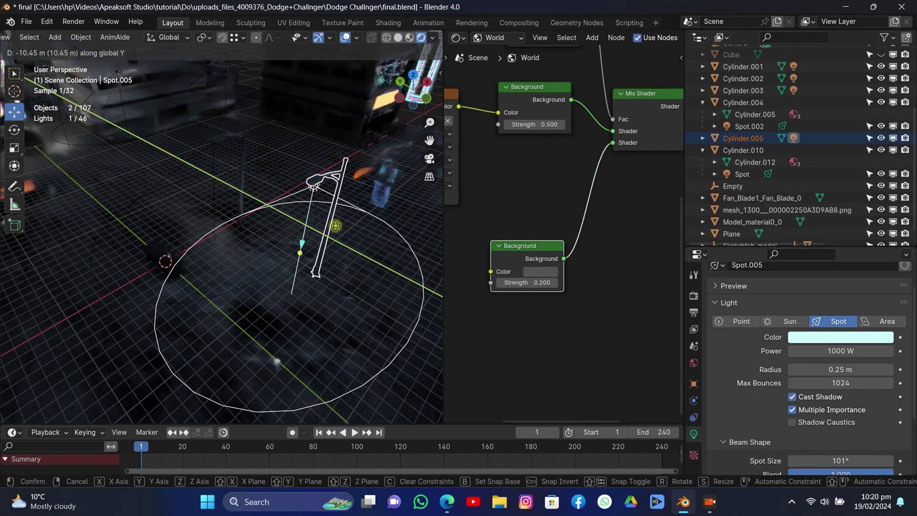
# - Place a street light copy about -10.45 m along Y, and shift it with the neighbouring lamp about -3.6 m along X
pyautogui.click(335, 225)
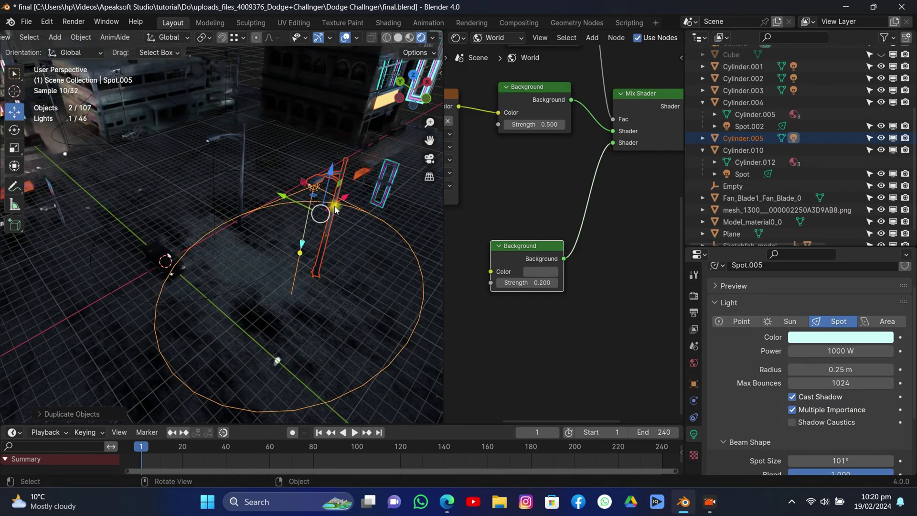
pyautogui.keyDown('shift'); pyautogui.click(244, 140); pyautogui.keyUp('shift')
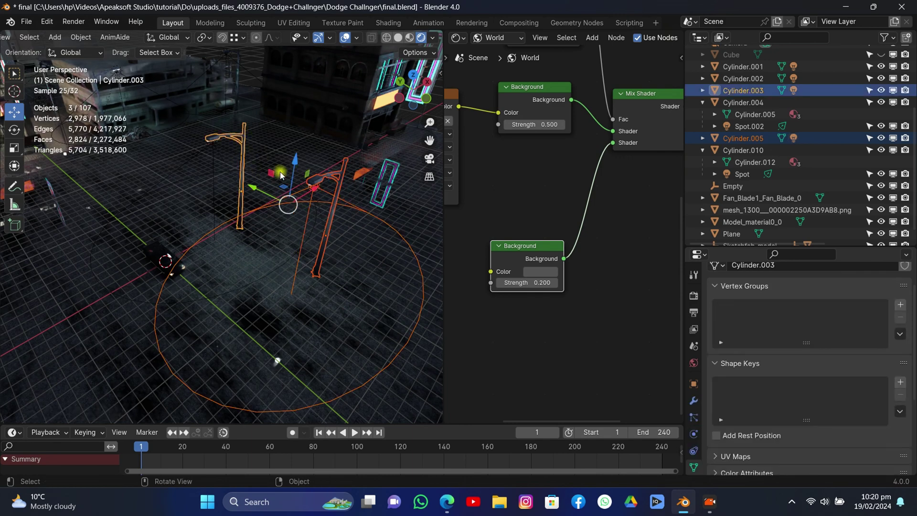
pyautogui.press('g')
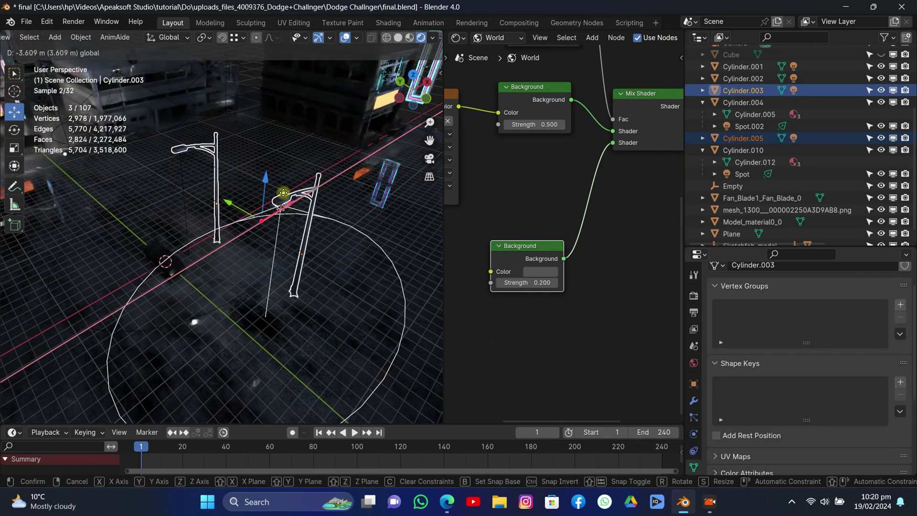
pyautogui.click(284, 197)
pyautogui.click(429, 159)
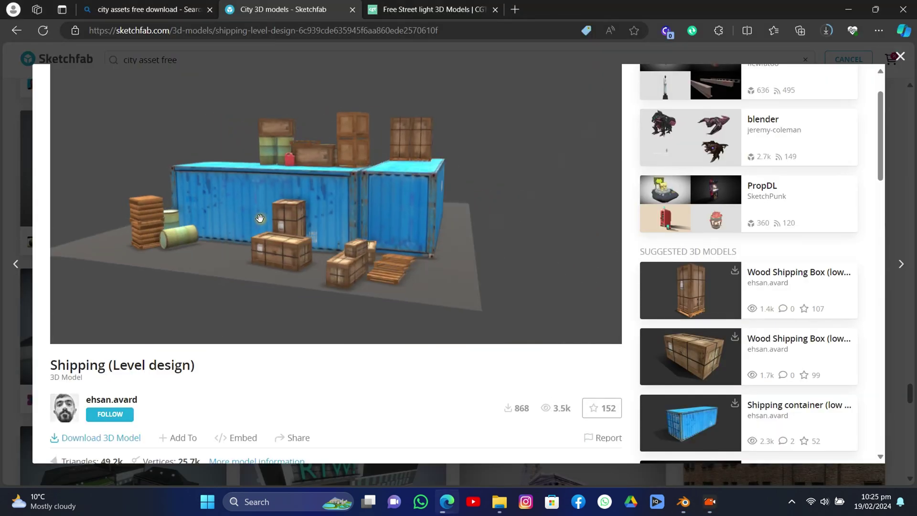
# - Switch to Sketchfab and examine the Shipping (Level design) container and crate model from several angles
pyautogui.moveTo(229, 206); pyautogui.dragTo(191, 204)
pyautogui.moveTo(356, 198); pyautogui.dragTo(215, 203)
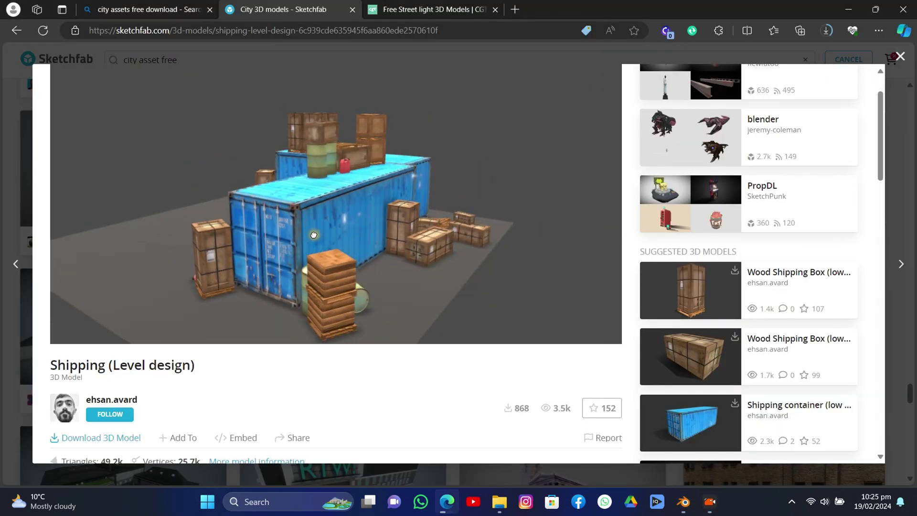
pyautogui.moveTo(364, 232); pyautogui.dragTo(201, 200)
pyautogui.moveTo(419, 218); pyautogui.dragTo(170, 289)
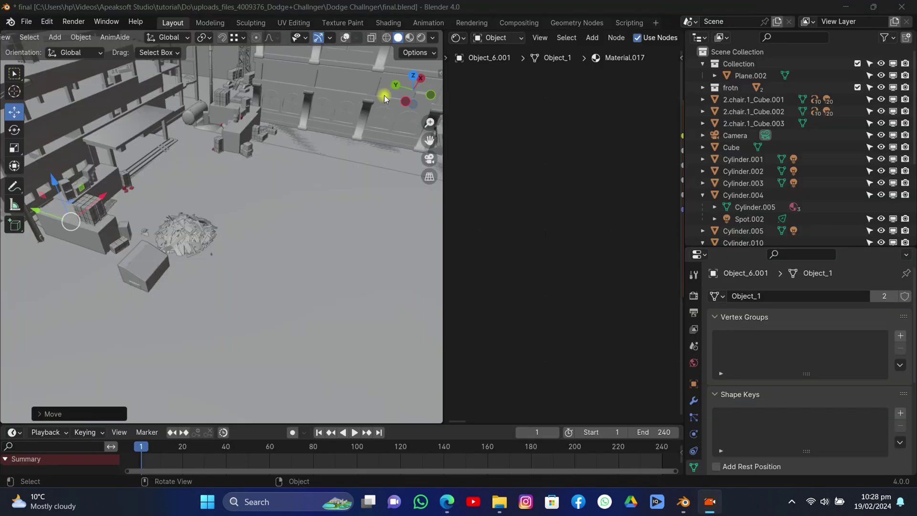
# - In Blender, move the debris pile about 5.49 m along Y toward the containers in front of the construction building
pyautogui.moveTo(415, 93); pyautogui.dragTo(327, 118)
pyautogui.click(181, 145)
pyautogui.click(209, 200)
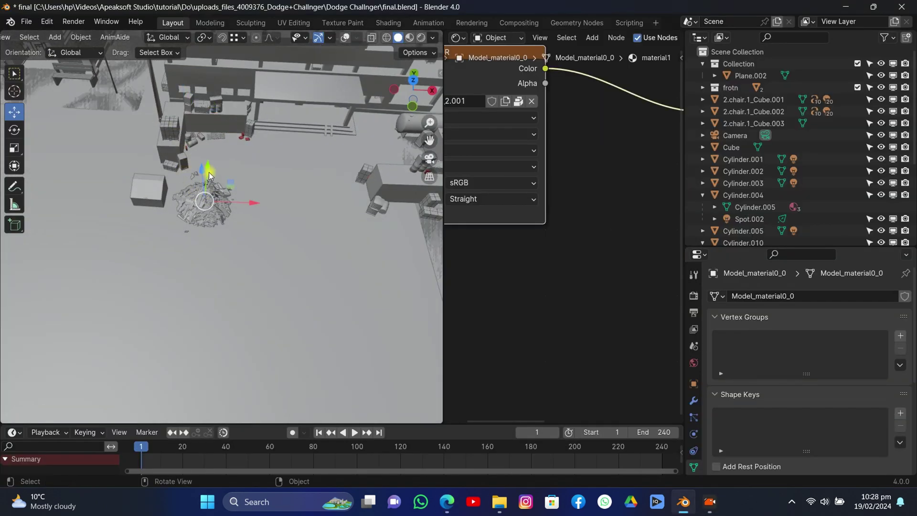
pyautogui.moveTo(209, 174); pyautogui.dragTo(206, 122)
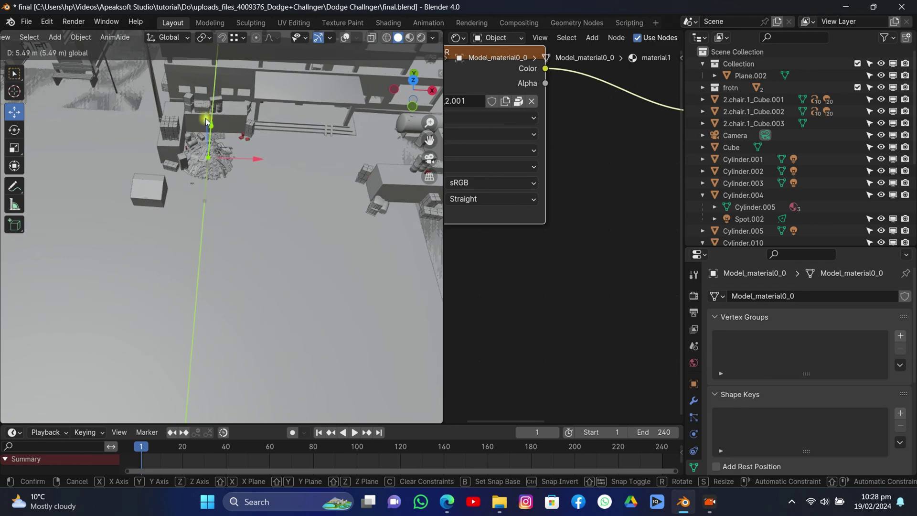
pyautogui.click(163, 191)
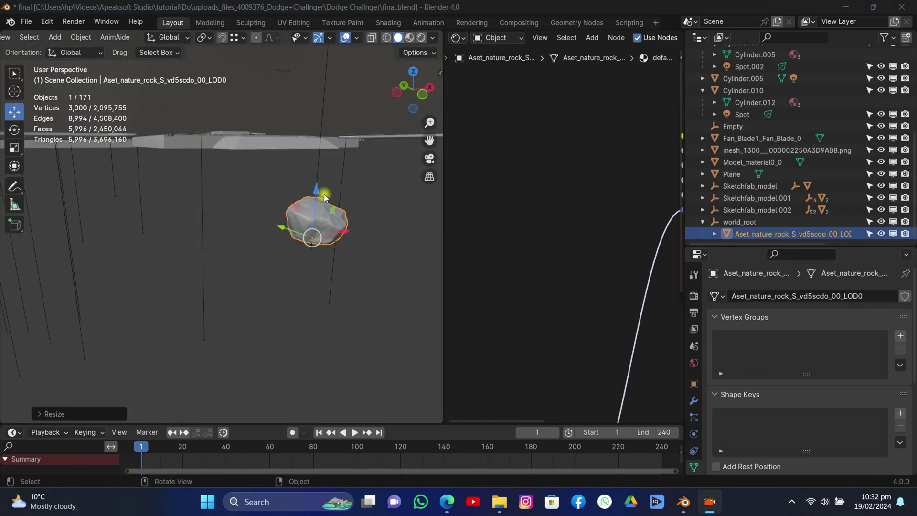
# - Nudge the imported nature rock model slightly along the Z axis
pyautogui.moveTo(319, 192); pyautogui.dragTo(324, 193)
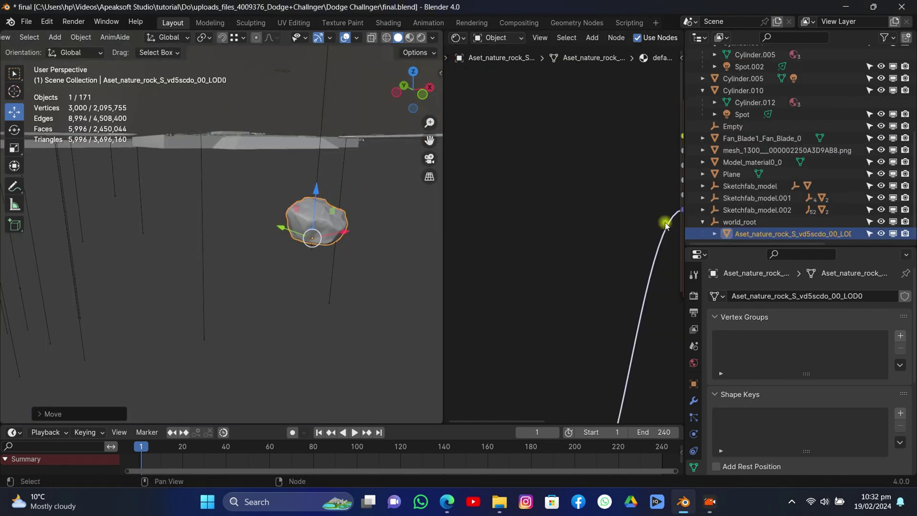
pyautogui.scroll(-7, 592, 258)
pyautogui.moveTo(504, 307); pyautogui.dragTo(550, 417)
pyautogui.moveTo(549, 417); pyautogui.dragTo(549, 417)
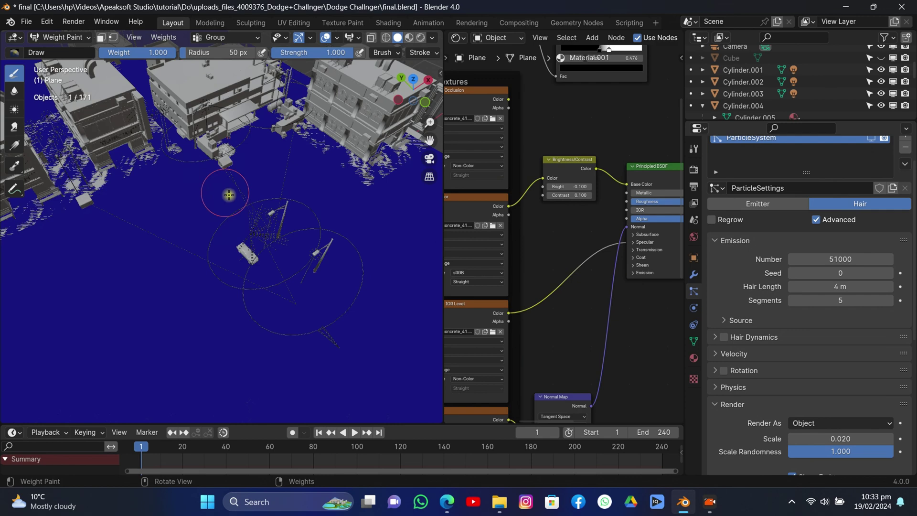
pyautogui.moveTo(268, 217)
pyautogui.mouseDown()
pyautogui.moveTo(246, 181)
pyautogui.moveTo(179, 138)
pyautogui.mouseUp()
pyautogui.hotkey('ctrl', 'z')
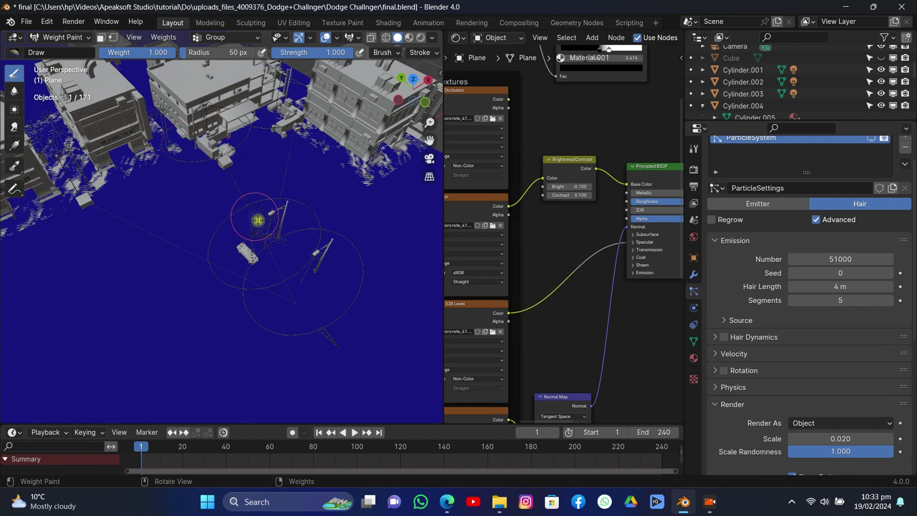
# - Weight paint scattered full-strength patches on the ground plane all around the car, and return to Object Mode
pyautogui.click(430, 159)
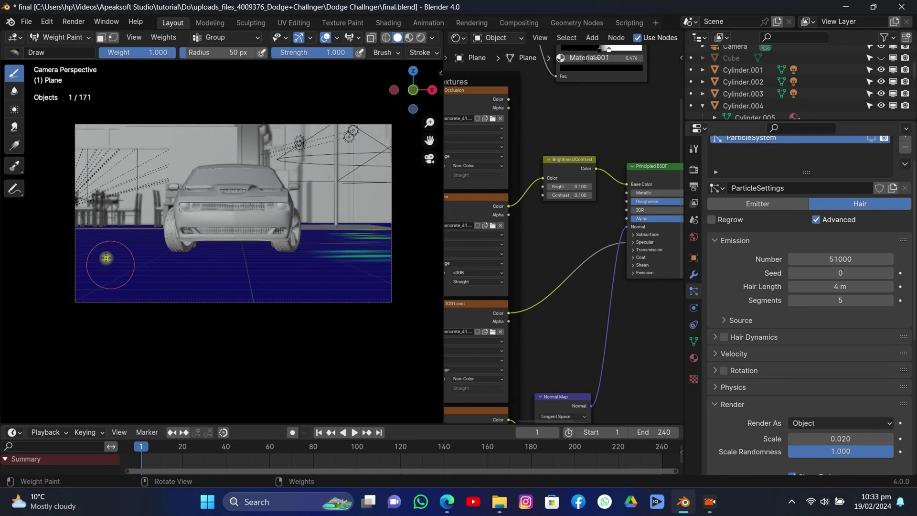
pyautogui.moveTo(347, 131); pyautogui.dragTo(284, 231, button='middle')
pyautogui.moveTo(286, 230); pyautogui.dragTo(275, 191)
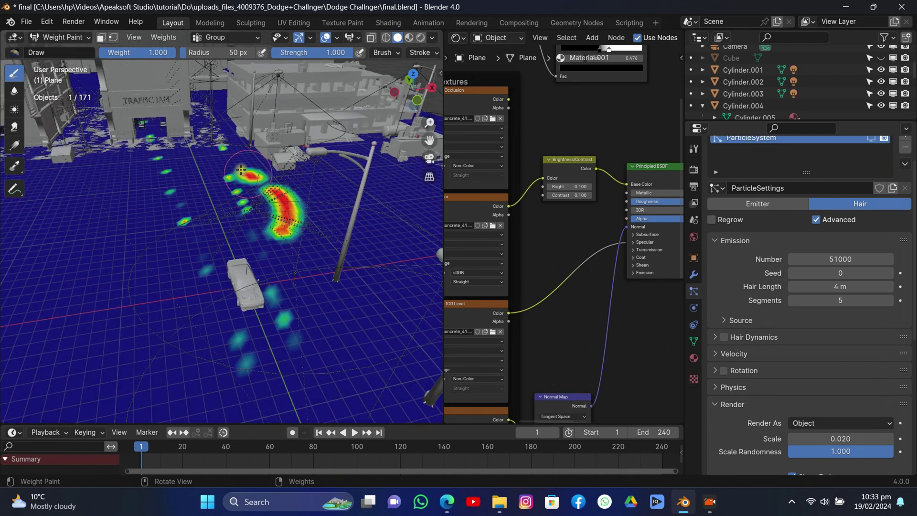
pyautogui.moveTo(314, 293); pyautogui.dragTo(323, 343)
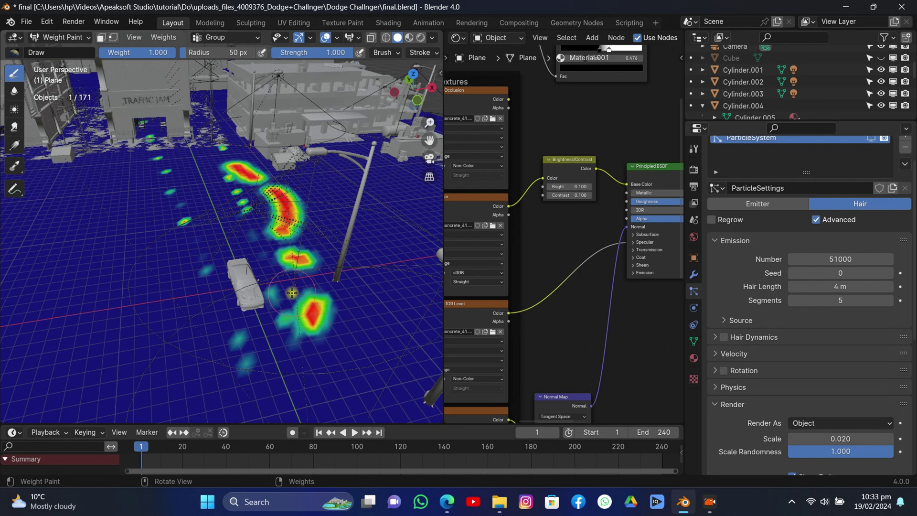
pyautogui.moveTo(292, 292)
pyautogui.mouseDown()
pyautogui.moveTo(244, 220)
pyautogui.moveTo(203, 184)
pyautogui.mouseUp()
pyautogui.moveTo(156, 233)
pyautogui.mouseDown()
pyautogui.moveTo(180, 285)
pyautogui.moveTo(187, 334)
pyautogui.moveTo(253, 363)
pyautogui.moveTo(324, 342)
pyautogui.moveTo(366, 300)
pyautogui.moveTo(299, 206)
pyautogui.mouseUp()
pyautogui.moveTo(346, 186); pyautogui.dragTo(405, 208)
pyautogui.moveTo(160, 203); pyautogui.dragTo(80, 206)
pyautogui.moveTo(140, 293)
pyautogui.mouseDown()
pyautogui.moveTo(103, 330)
pyautogui.moveTo(79, 261)
pyautogui.moveTo(152, 171)
pyautogui.mouseUp()
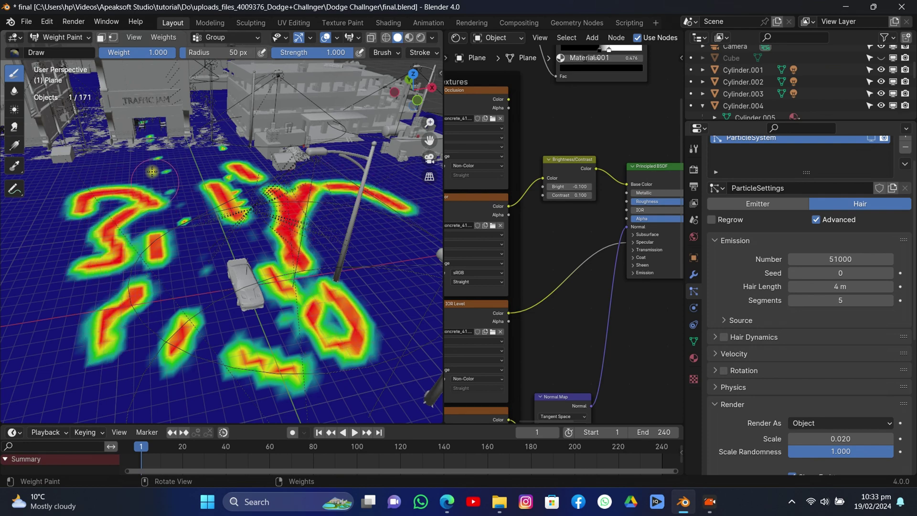
pyautogui.moveTo(366, 178)
pyautogui.mouseDown()
pyautogui.moveTo(411, 217)
pyautogui.moveTo(377, 249)
pyautogui.moveTo(401, 306)
pyautogui.moveTo(386, 354)
pyautogui.mouseUp()
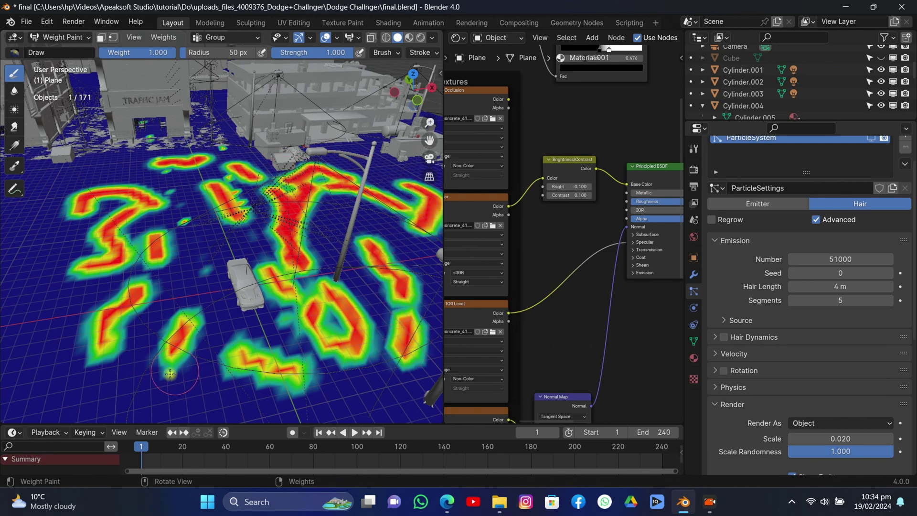
pyautogui.moveTo(170, 374)
pyautogui.mouseDown()
pyautogui.moveTo(163, 289)
pyautogui.moveTo(191, 198)
pyautogui.mouseUp()
pyautogui.click(48, 37)
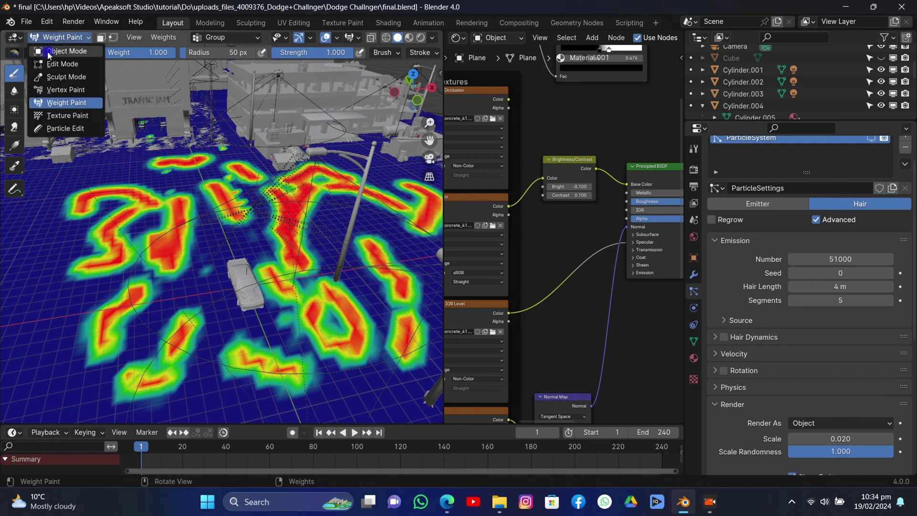
pyautogui.click(60, 49)
# - Restrict the ground plane's rock particle system to the painted vertex group
pyautogui.click(430, 158)
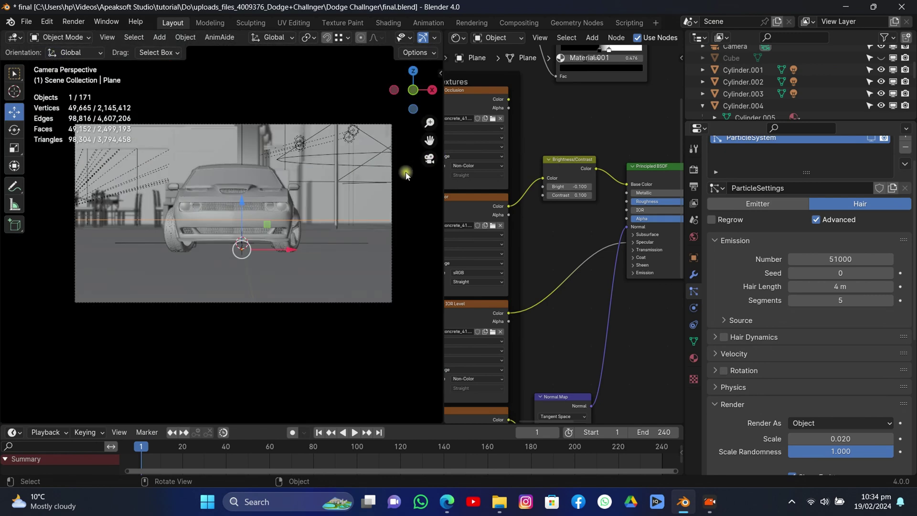
pyautogui.scroll(-10, 836, 279)
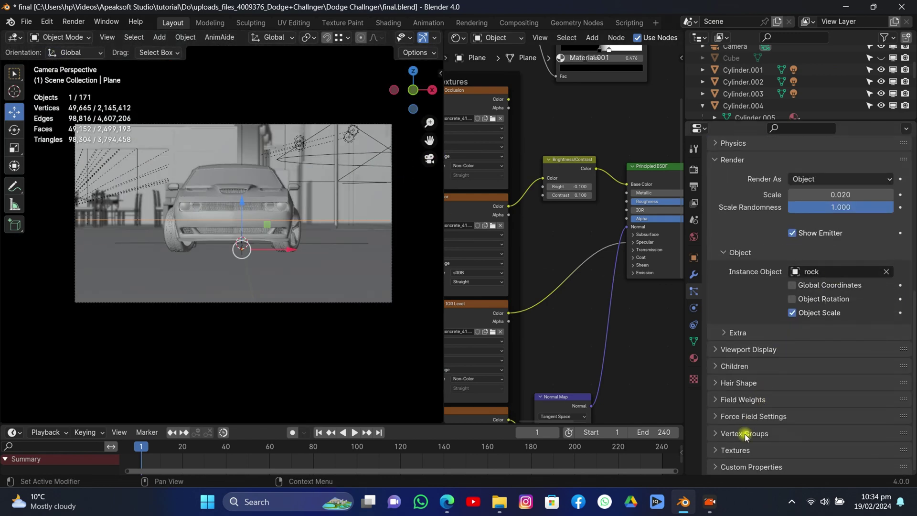
pyautogui.click(745, 435)
pyautogui.scroll(-4, 783, 406)
pyautogui.click(808, 357)
pyautogui.click(791, 225)
pyautogui.scroll(13, 841, 224)
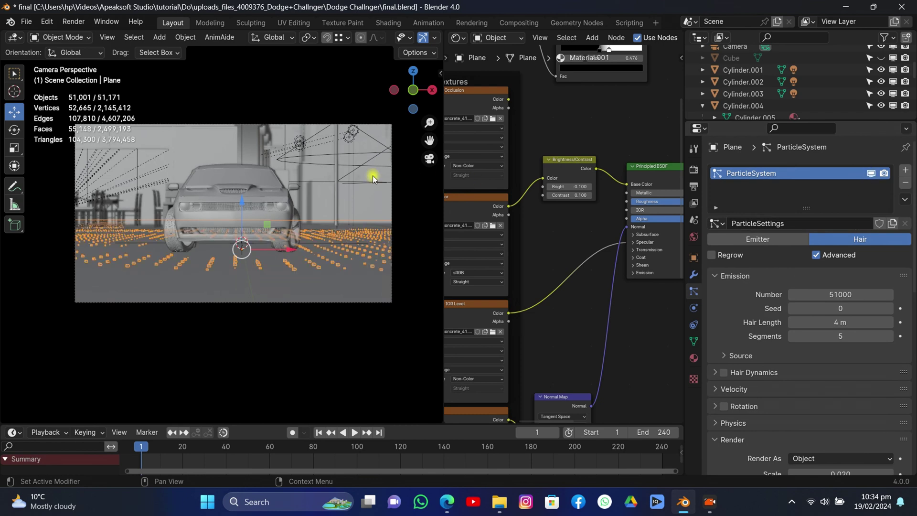
# - Hide the viewport overlays, and set the rock particles' distribution to Random and their scale to 0.015
pyautogui.scroll(-3, 374, 41)
pyautogui.click(377, 38)
pyautogui.click(741, 355)
pyautogui.scroll(-2, 773, 342)
pyautogui.click(819, 354)
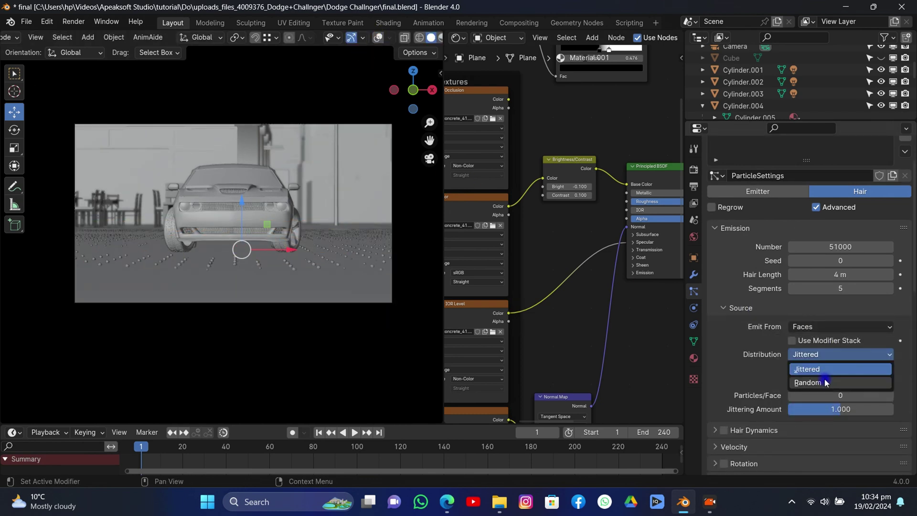
pyautogui.click(825, 382)
pyautogui.scroll(-5, 822, 335)
pyautogui.doubleClick(811, 385)
pyautogui.write('0.02')
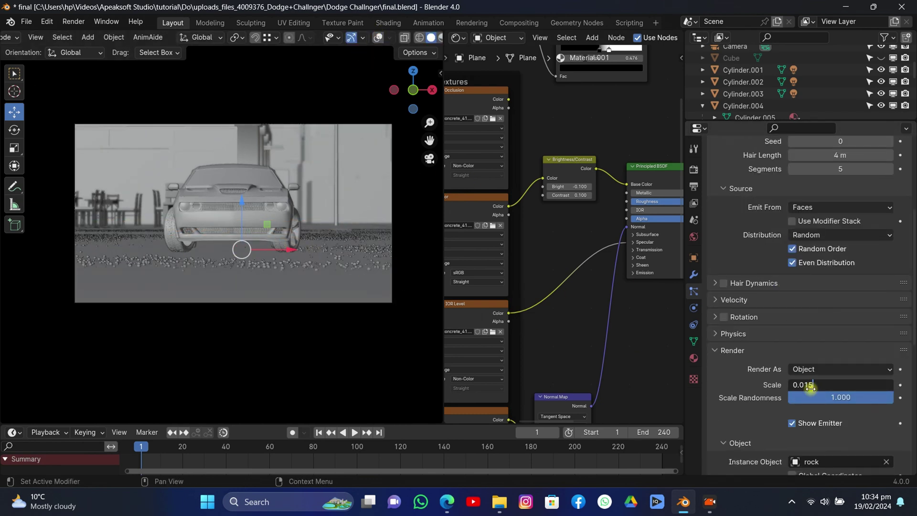
pyautogui.press('Return')
pyautogui.scroll(-3, 413, 39)
# - Preview the camera view in rendered shading while setting the rock particle number to 30000 and the scale to 0.010
pyautogui.click(420, 37)
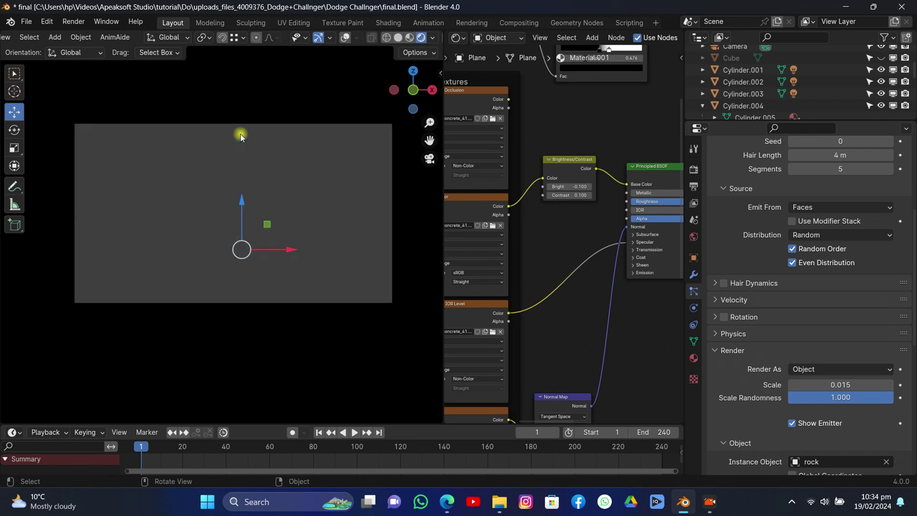
pyautogui.scroll(4, 245, 233)
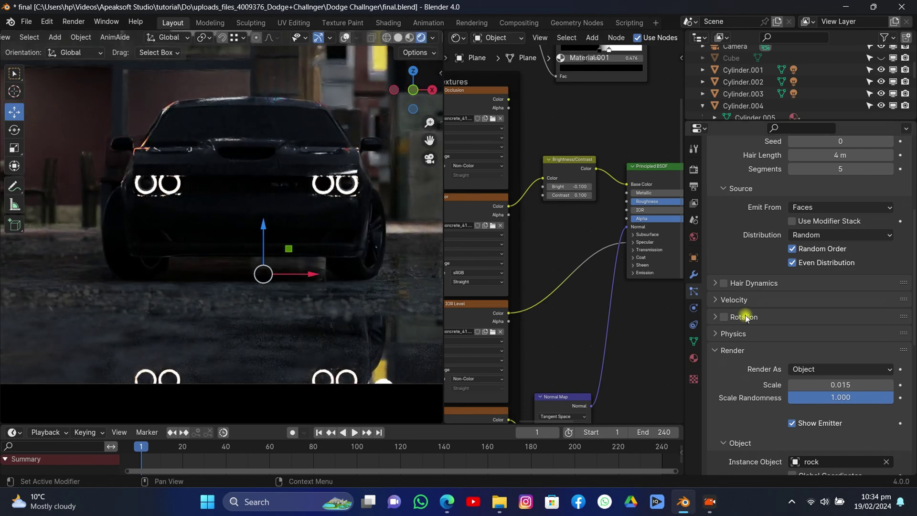
pyautogui.scroll(5, 746, 319)
pyautogui.doubleClick(805, 247)
pyautogui.press('Return')
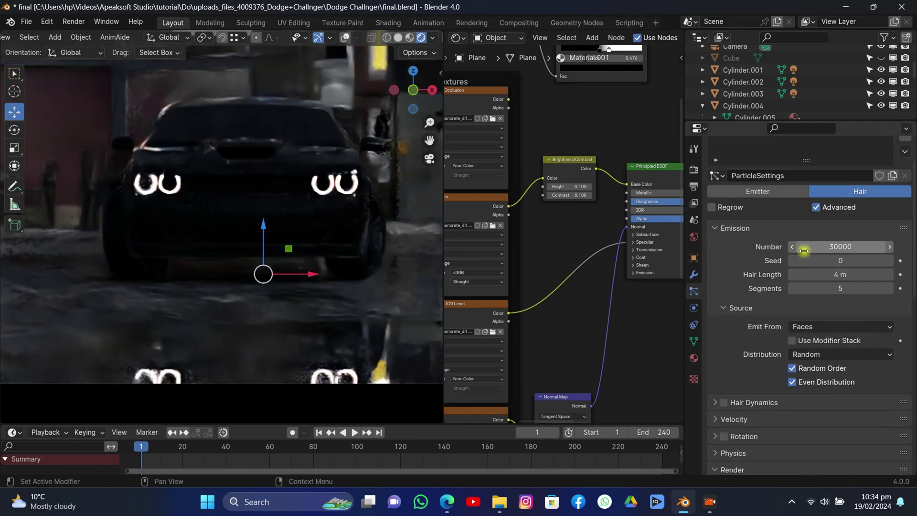
pyautogui.scroll(-5, 805, 247)
pyautogui.doubleClick(836, 385)
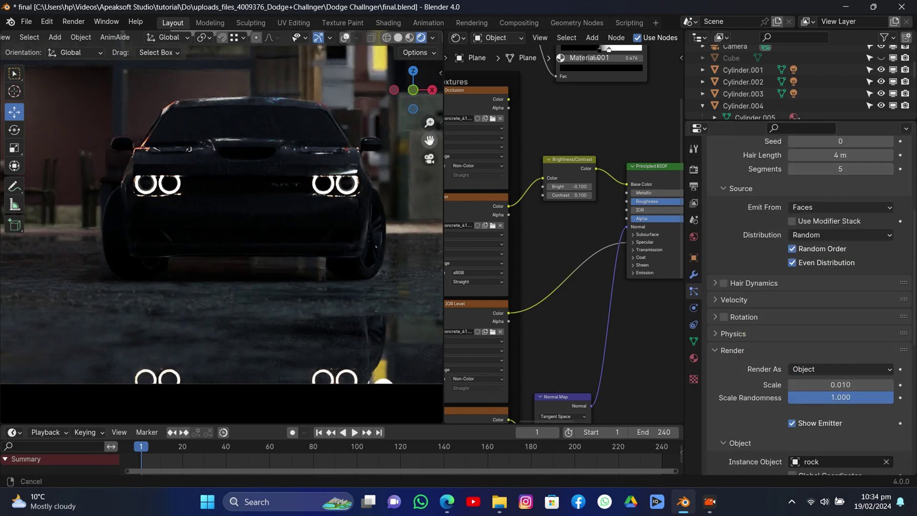
pyautogui.moveTo(429, 140); pyautogui.dragTo(247, 136)
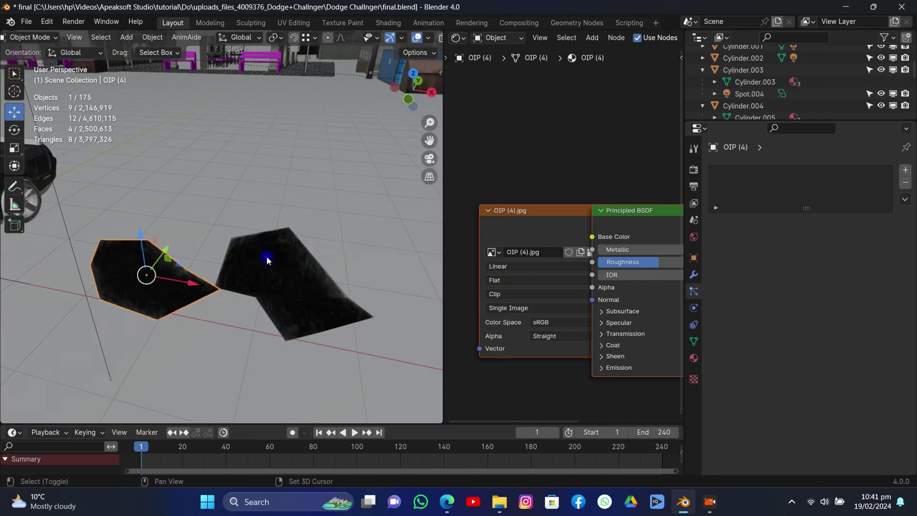
# - Move both dark image planes into a new collection named waste
pyautogui.keyDown('shift'); pyautogui.click(266, 258); pyautogui.keyUp('shift')
pyautogui.press('m')
pyautogui.click(267, 255)
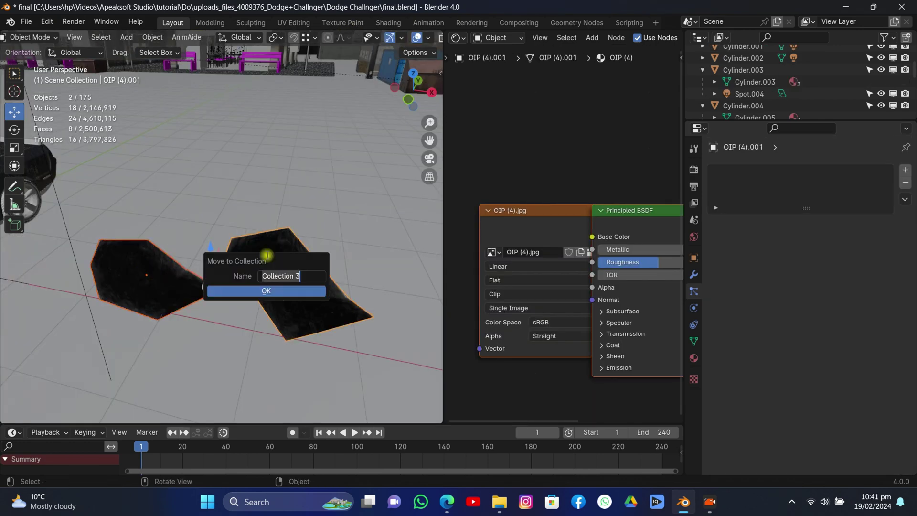
pyautogui.click(268, 293)
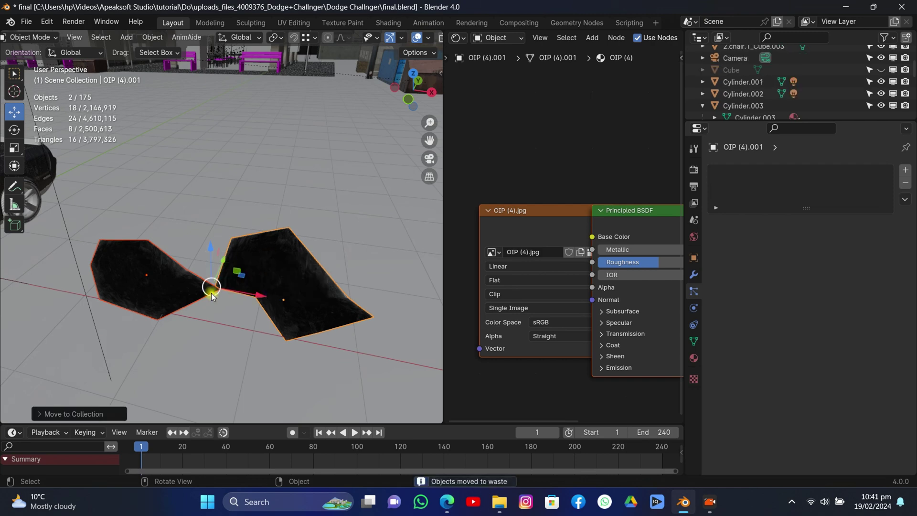
pyautogui.moveTo(212, 293); pyautogui.dragTo(220, 397)
# - Enable rotation for the ground's waste particles with orientation axis Global Y and a phase of 0.450
pyautogui.moveTo(217, 234); pyautogui.dragTo(282, 234)
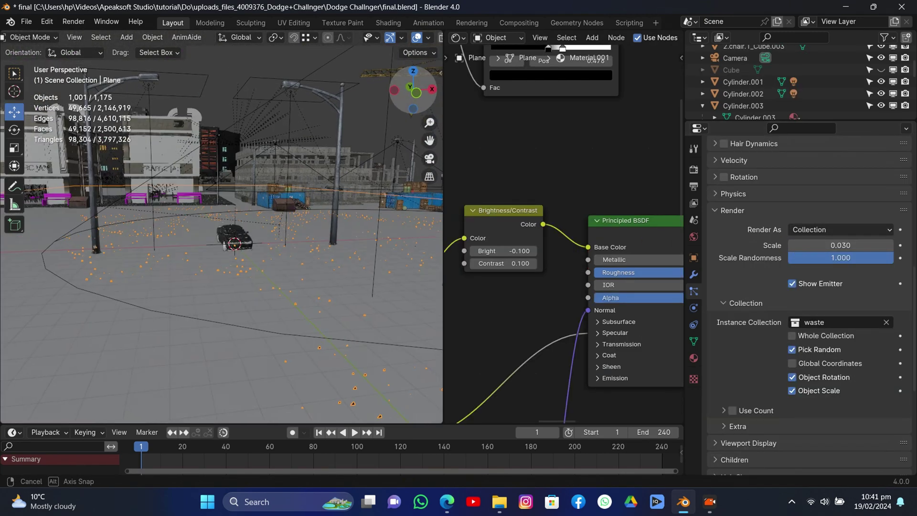
pyautogui.press('KP_0')
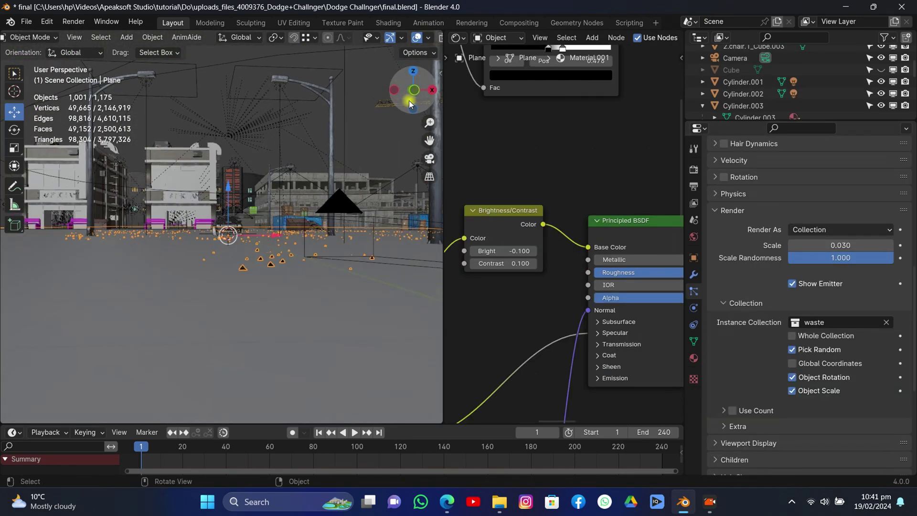
pyautogui.scroll(5, 743, 242)
pyautogui.click(722, 273)
pyautogui.scroll(-2, 722, 274)
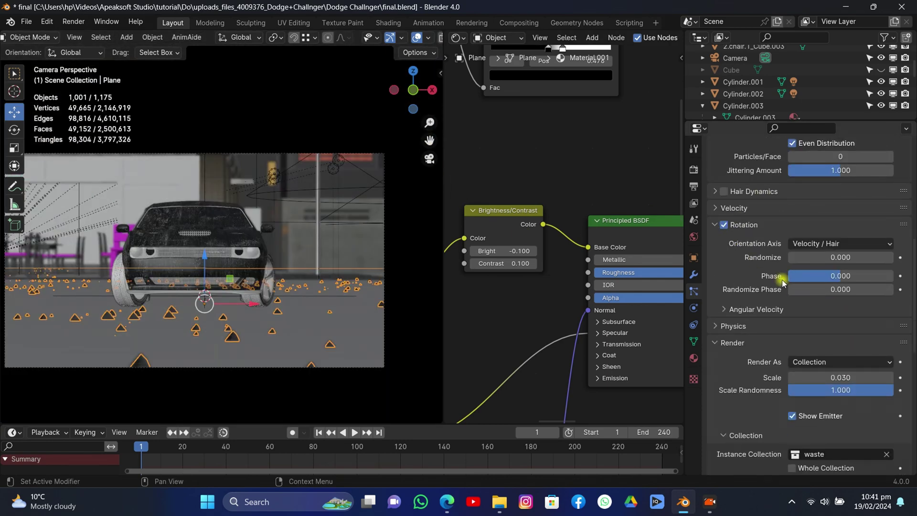
pyautogui.click(843, 240)
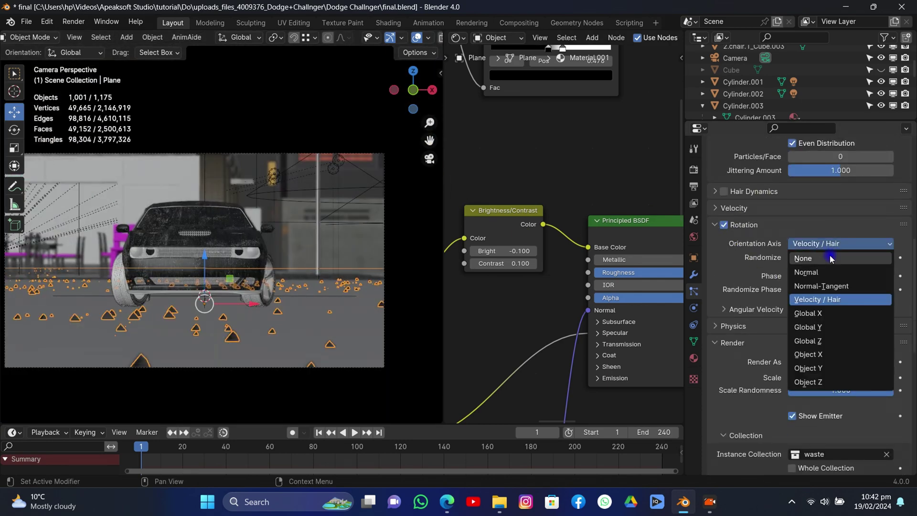
pyautogui.click(814, 326)
pyautogui.scroll(4, 803, 286)
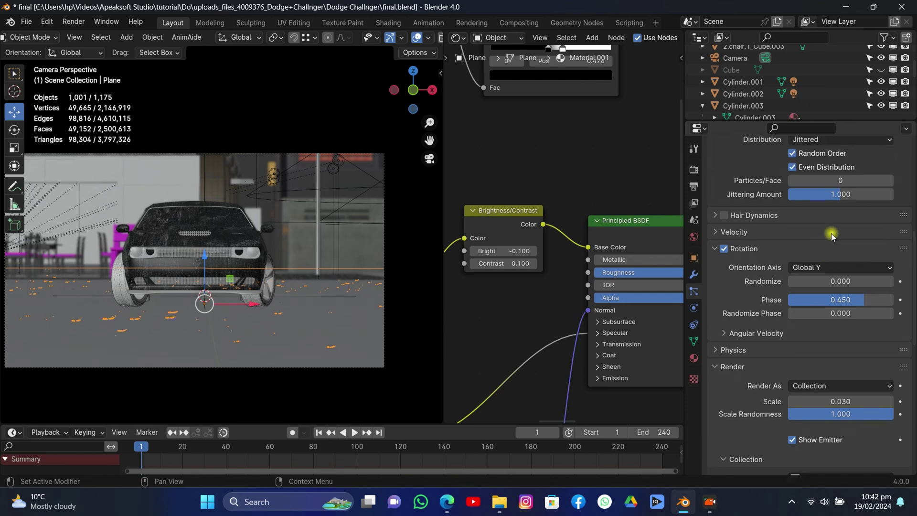
pyautogui.click(841, 210)
pyautogui.click(840, 223)
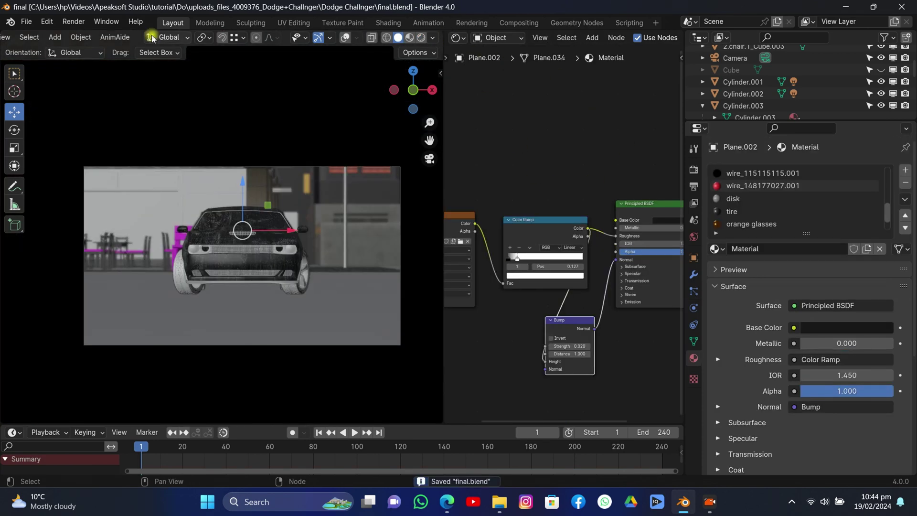
# - Import falling rain.mov from the rain folder as an image plane
pyautogui.click(26, 22)
pyautogui.moveTo(64, 188)
pyautogui.click(175, 345)
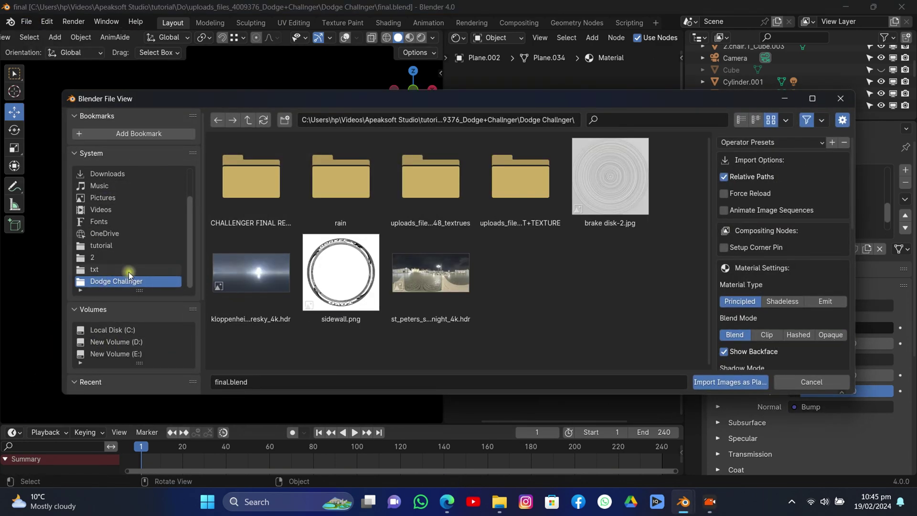
pyautogui.doubleClick(341, 176)
pyautogui.click(274, 184)
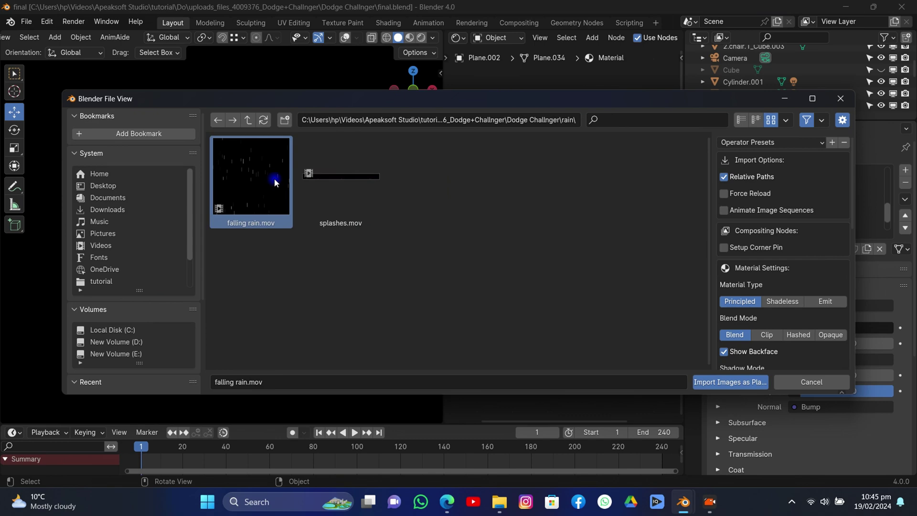
pyautogui.click(753, 382)
# - Enlarge the falling rain plane and raise it along Z above the ground near the car
pyautogui.press('s')
pyautogui.click(232, 197)
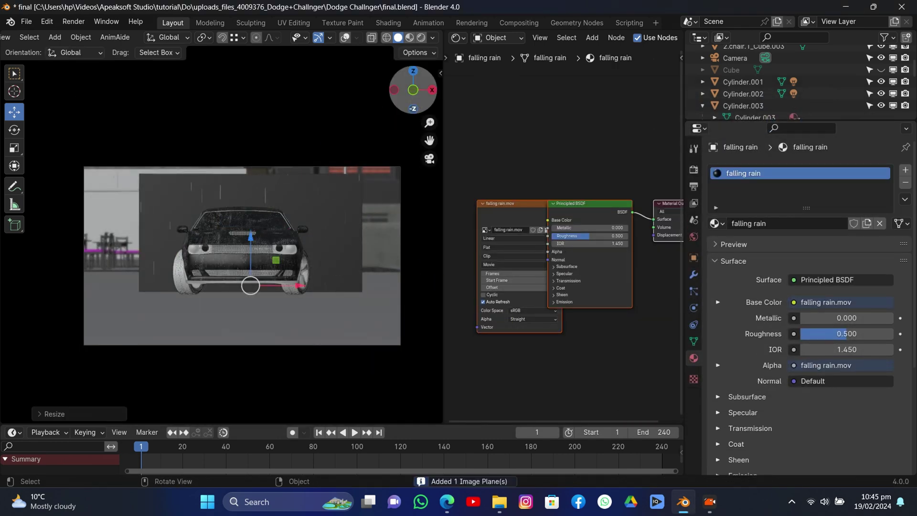
pyautogui.moveTo(232, 197); pyautogui.dragTo(368, 148, button='middle')
pyautogui.press('s')
pyautogui.click(172, 164)
pyautogui.moveTo(238, 189); pyautogui.dragTo(243, 152)
pyautogui.moveTo(365, 120); pyautogui.dragTo(286, 135, button='middle')
pyautogui.scroll(5, 286, 135)
pyautogui.moveTo(429, 140); pyautogui.dragTo(426, 215)
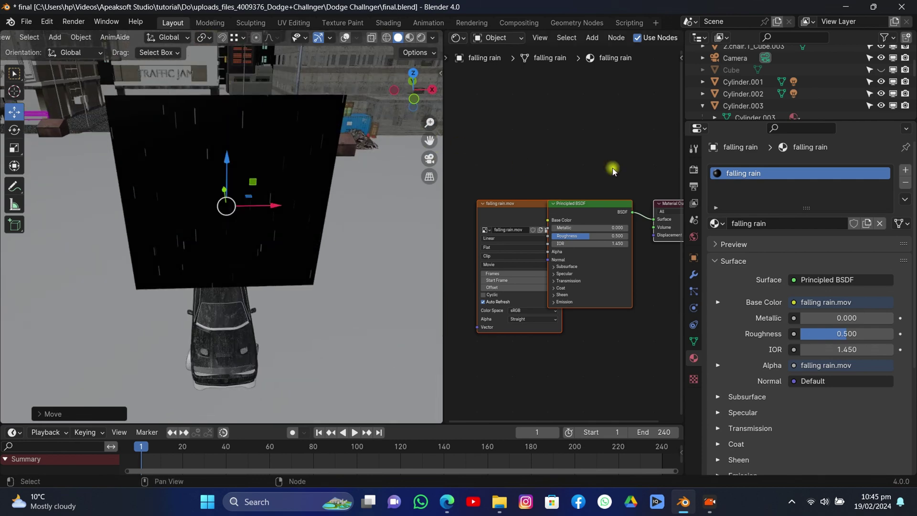
# - Set the render engine to EEVEE and show the viewport in material preview shading
pyautogui.click(693, 170)
pyautogui.click(811, 170)
pyautogui.click(812, 186)
pyautogui.click(409, 37)
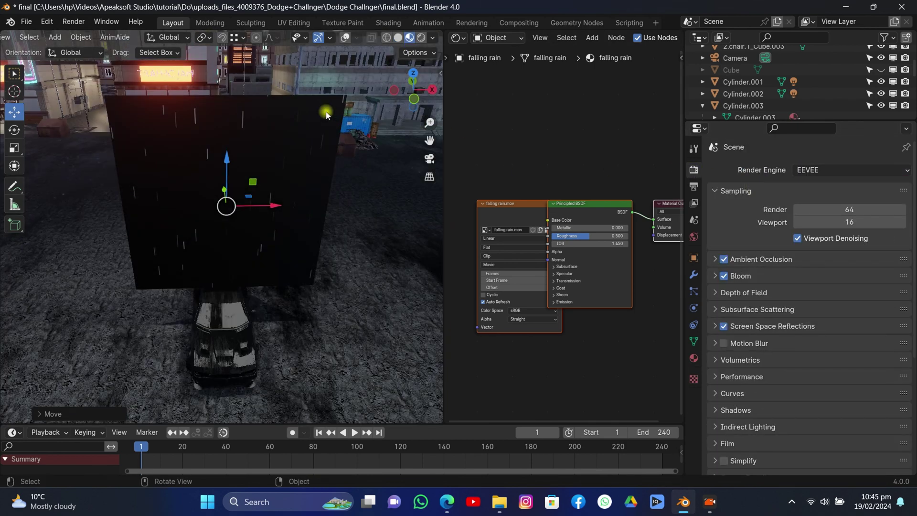
# - Move the falling rain texture node away from the shader and delete the Principled BSDF node
pyautogui.scroll(-1, 526, 208)
pyautogui.click(520, 213)
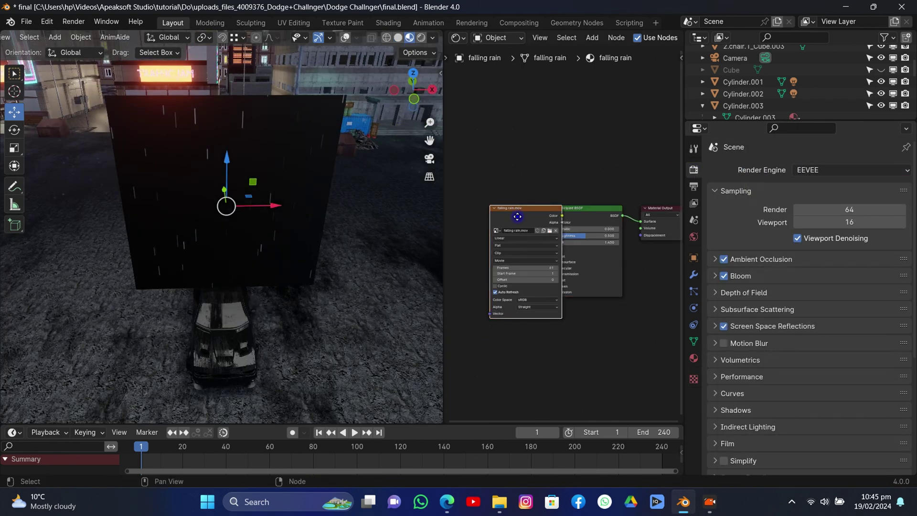
pyautogui.moveTo(518, 215); pyautogui.dragTo(451, 215)
pyautogui.moveTo(575, 212); pyautogui.dragTo(574, 202)
pyautogui.press('x')
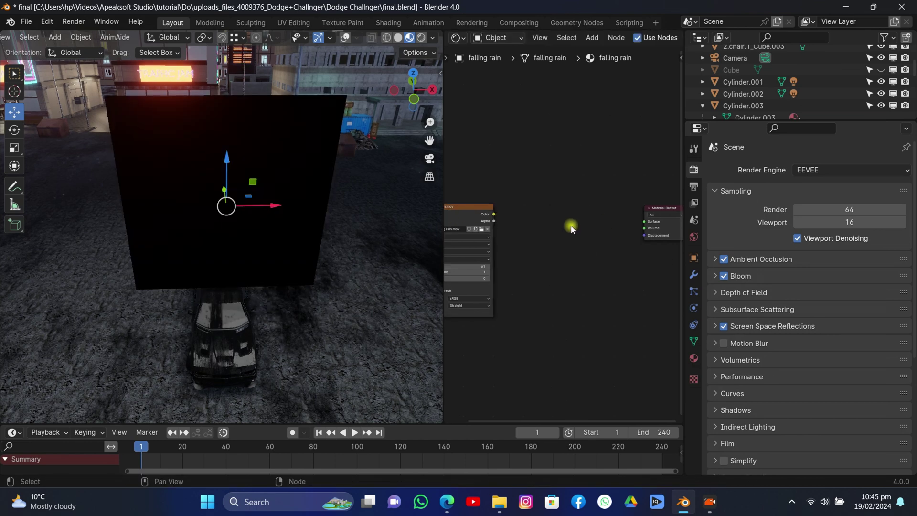
# - Add a Mix Shader node and a Translucent BSDF node to the falling rain material
pyautogui.hotkey('shift', 'a')
pyautogui.write('mix')
pyautogui.click(597, 260)
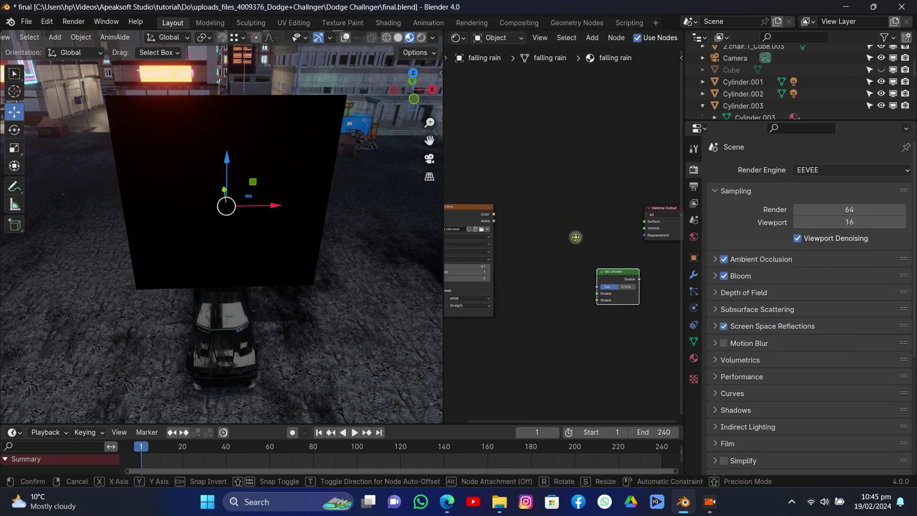
pyautogui.click(551, 220)
pyautogui.hotkey('shift', 'a')
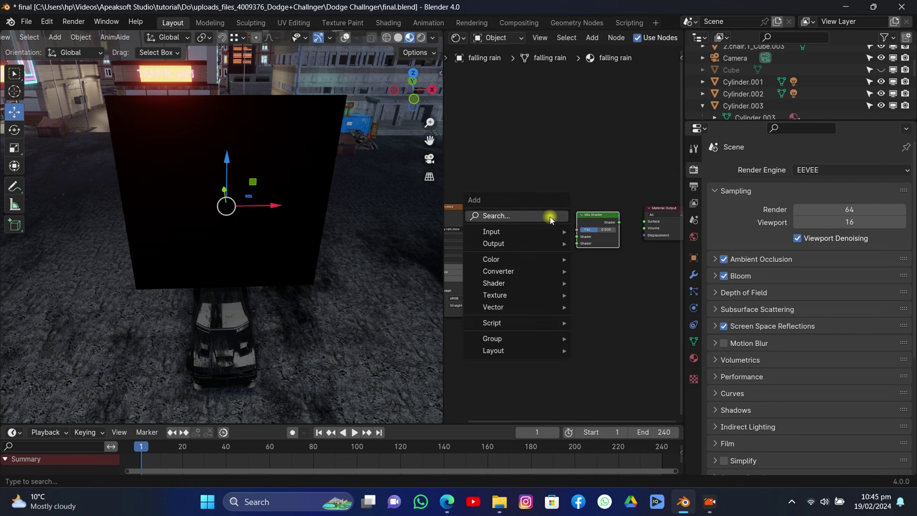
pyautogui.write('tran')
pyautogui.click(576, 237)
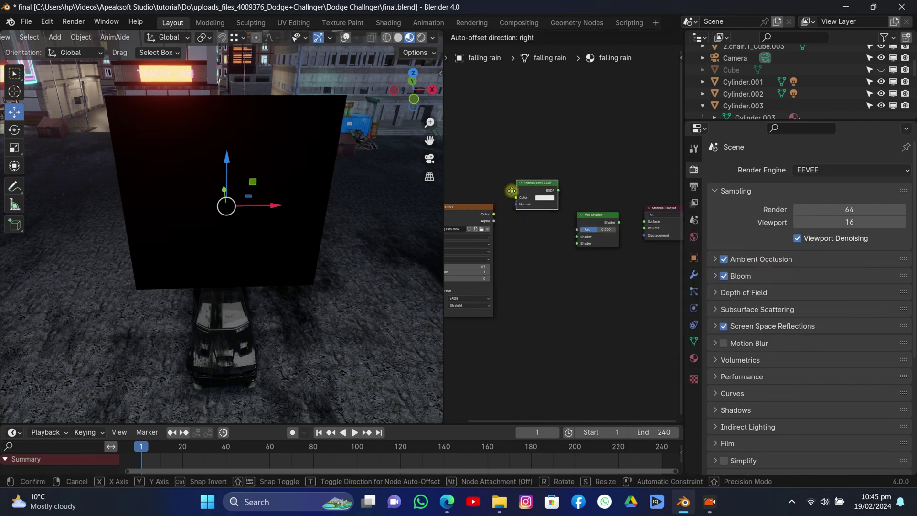
pyautogui.click(521, 278)
# - Add a Transparent BSDF node below the Translucent BSDF node in the falling rain material
pyautogui.hotkey('shift', 'a')
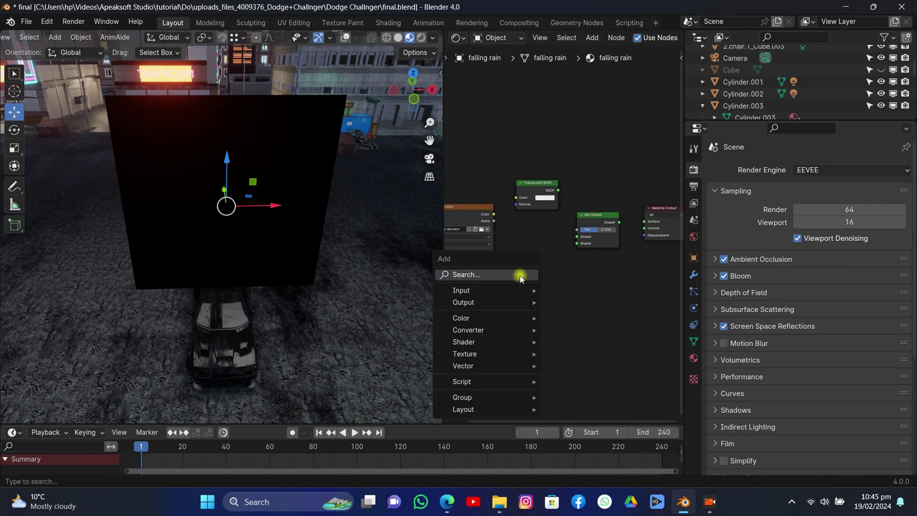
pyautogui.click(521, 275)
pyautogui.write('trans')
pyautogui.click(566, 307)
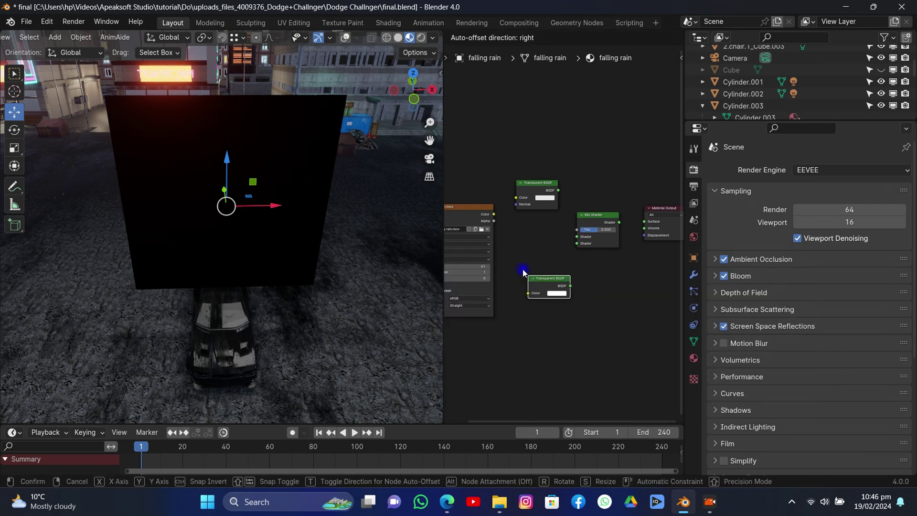
pyautogui.click(566, 281)
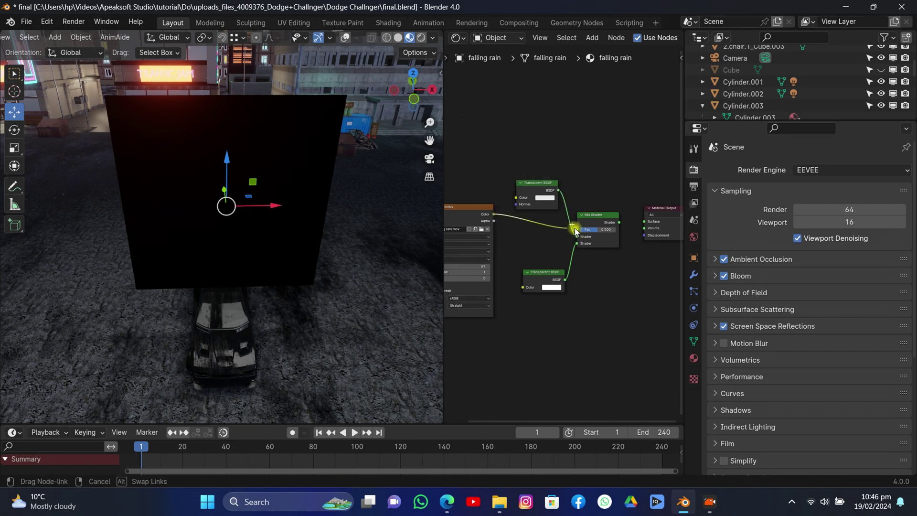
# - Mix Transparent (first input) and Translucent shaders by the rain texture color, and link the Mix Shader to the Material Output surface
pyautogui.moveTo(645, 223); pyautogui.dragTo(645, 222)
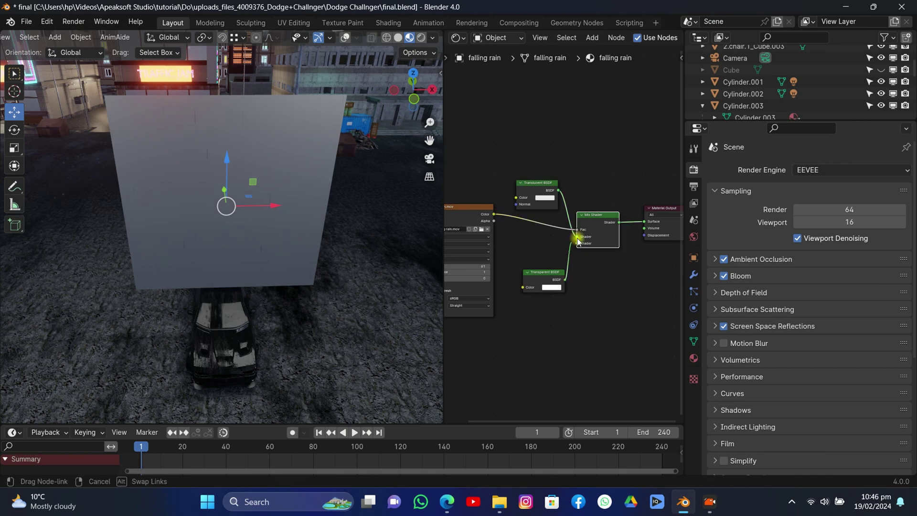
pyautogui.moveTo(578, 239)
pyautogui.mouseDown()
pyautogui.moveTo(577, 230)
pyautogui.moveTo(577, 243)
pyautogui.mouseUp()
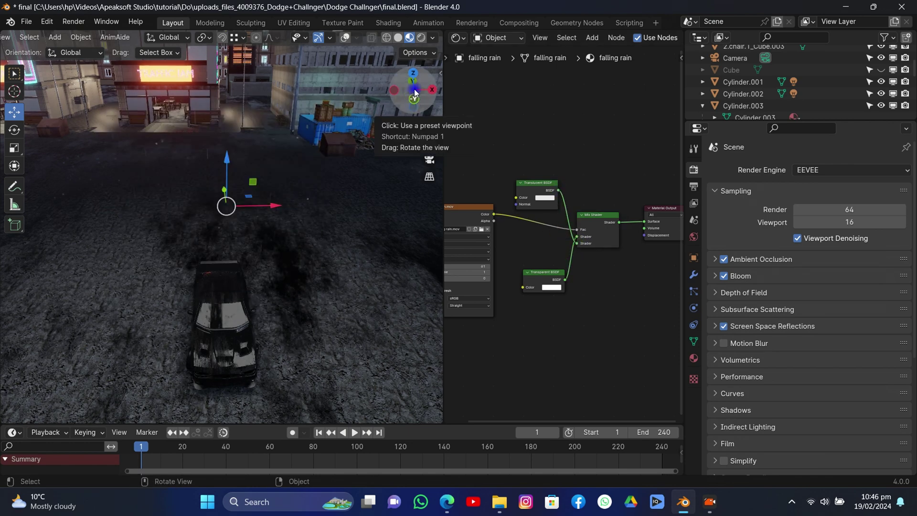
pyautogui.moveTo(414, 94); pyautogui.dragTo(664, 260)
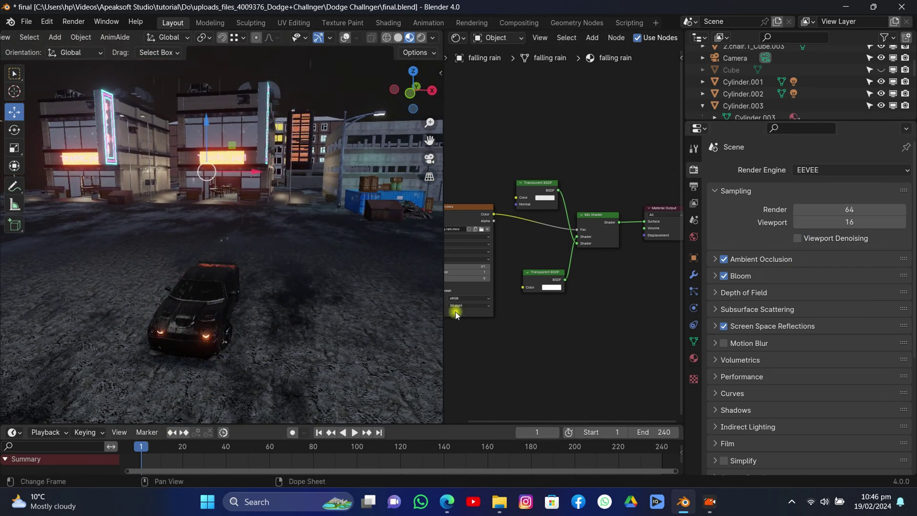
# - Set the falling rain.mov texture to Smart interpolation, Repeat extension and Cyclic playback
pyautogui.moveTo(518, 305); pyautogui.dragTo(651, 293, button='middle')
pyautogui.scroll(7, 592, 293)
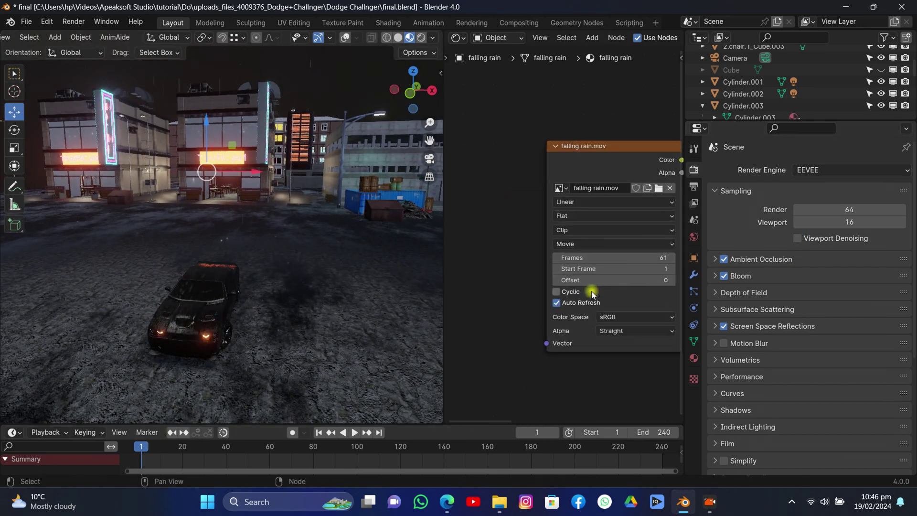
pyautogui.click(576, 206)
pyautogui.click(573, 268)
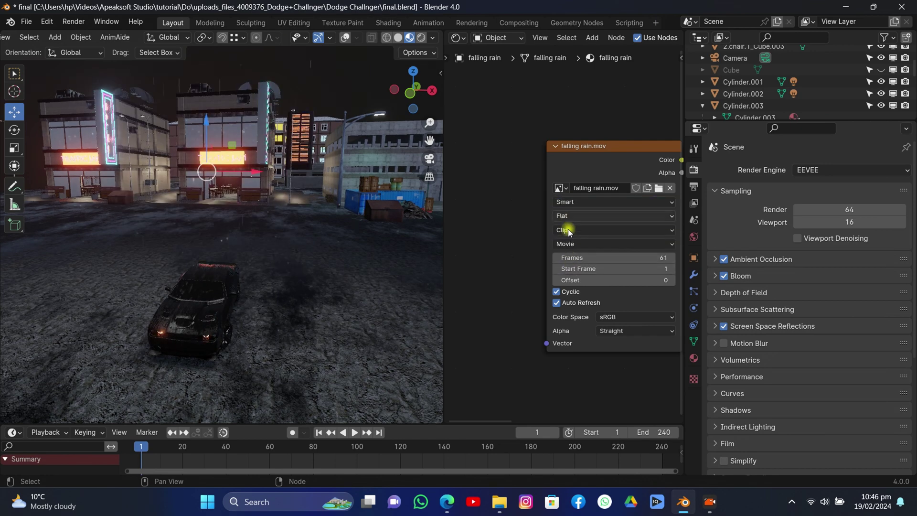
pyautogui.click(569, 231)
pyautogui.click(572, 258)
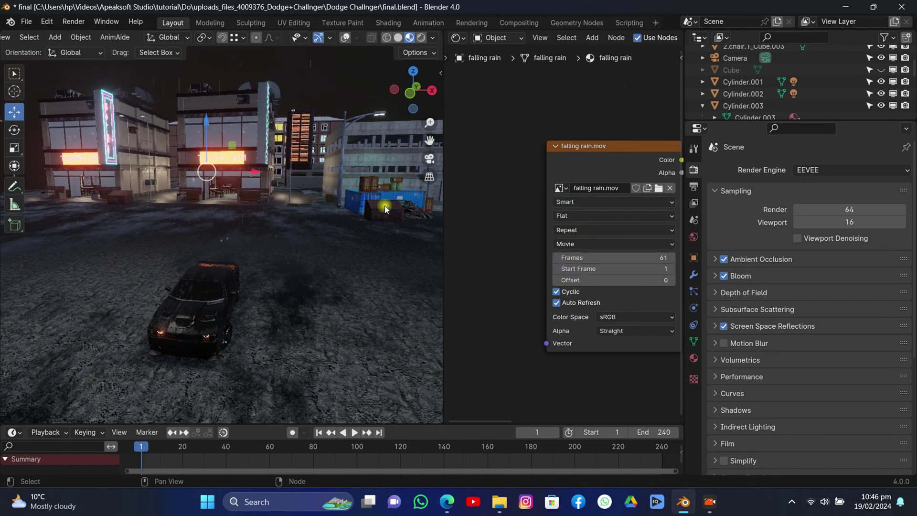
# - Switch the viewport to solid shading and scale the falling rain plane down slightly
pyautogui.click(396, 39)
pyautogui.press('s')
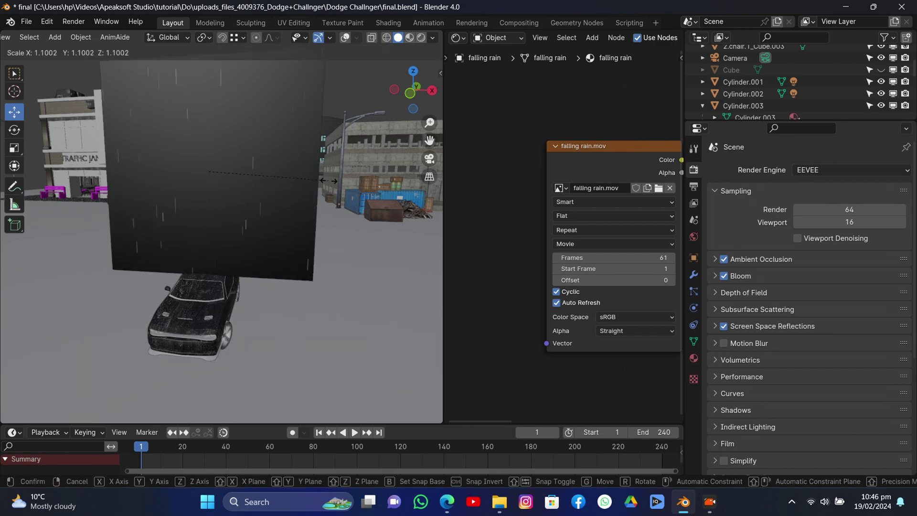
pyautogui.click(279, 127)
# - Enlarge the rain plane's UV face in the UV Editor to about three times the image size
pyautogui.click(458, 37)
pyautogui.click(489, 82)
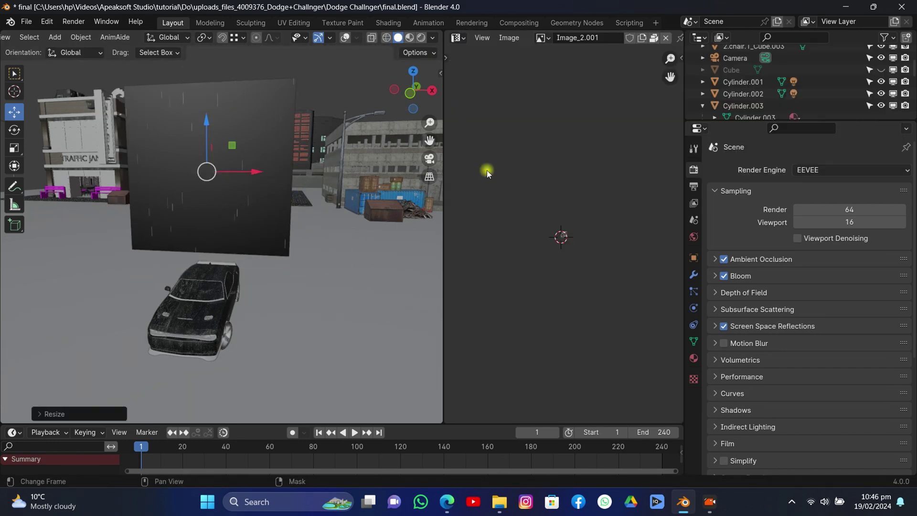
pyautogui.press('Tab')
pyautogui.press('a')
pyautogui.press('s')
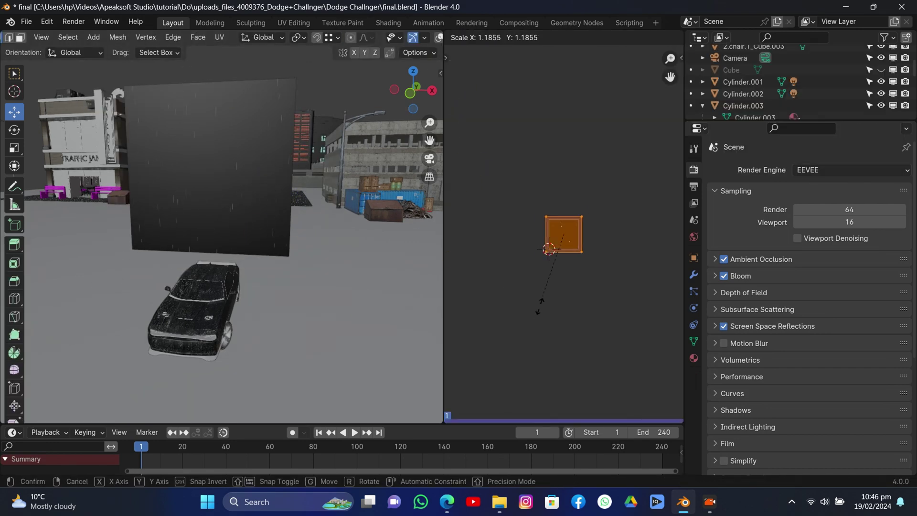
pyautogui.click(490, 54)
pyautogui.press('Tab')
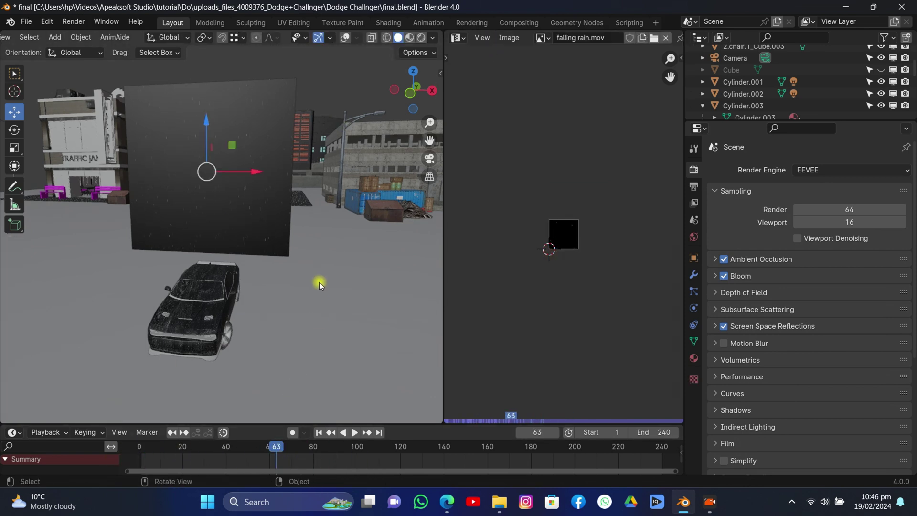
# - Enlarge the falling rain plane behind the car and raise it along Z
pyautogui.press('s')
pyautogui.click(415, 37)
pyautogui.scroll(-5, 245, 183)
pyautogui.press('s')
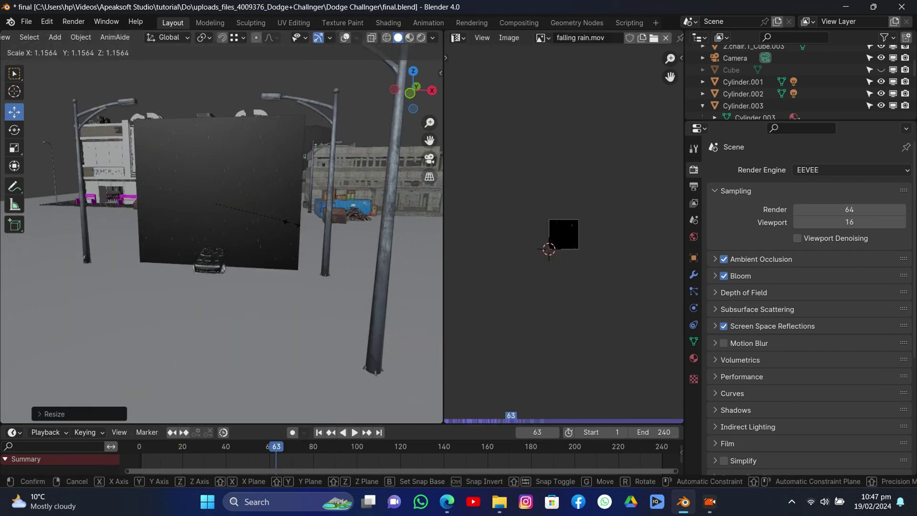
pyautogui.click(307, 242)
pyautogui.moveTo(215, 154); pyautogui.dragTo(229, 123)
pyautogui.moveTo(284, 161); pyautogui.dragTo(262, 184, button='middle')
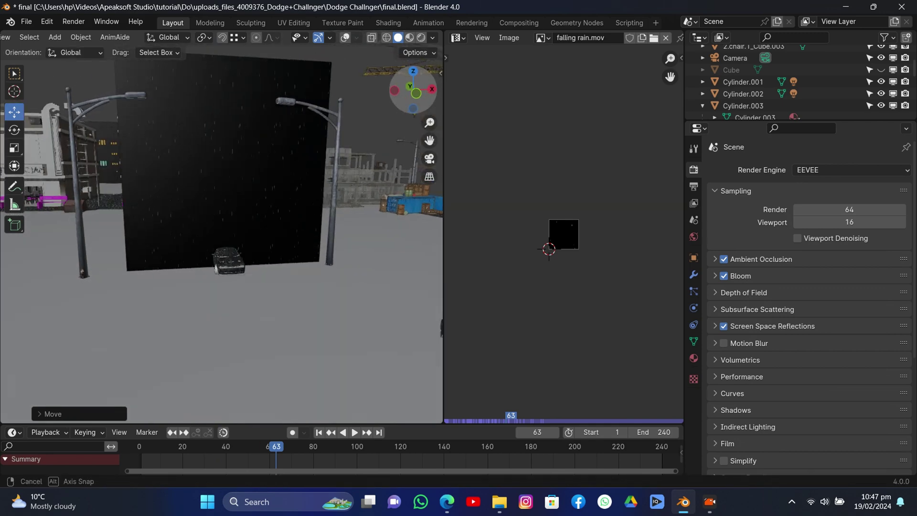
# - Raise the rain plane's mesh along Z in Edit Mode until its lower edge sits at the object origin
pyautogui.press('Tab')
pyautogui.press('g')
pyautogui.press('z')
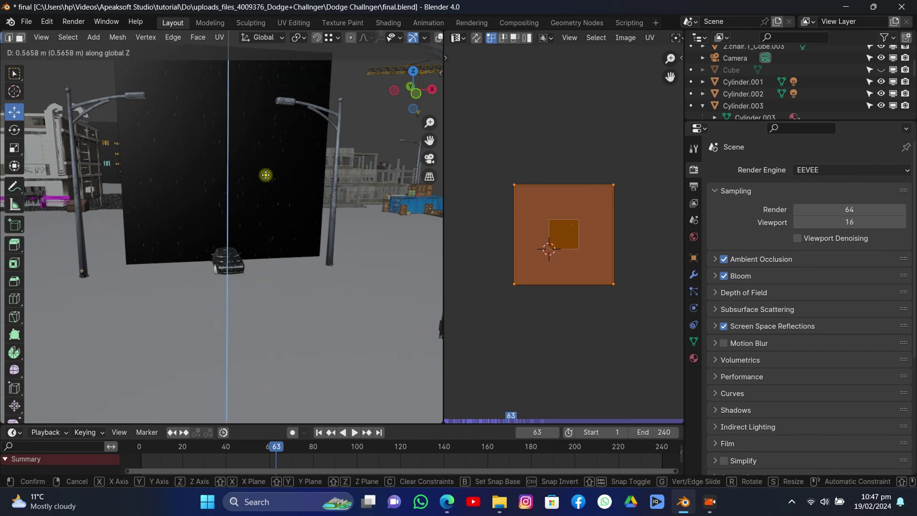
pyautogui.click(302, 62)
pyautogui.scroll(-2, 422, 42)
pyautogui.click(414, 39)
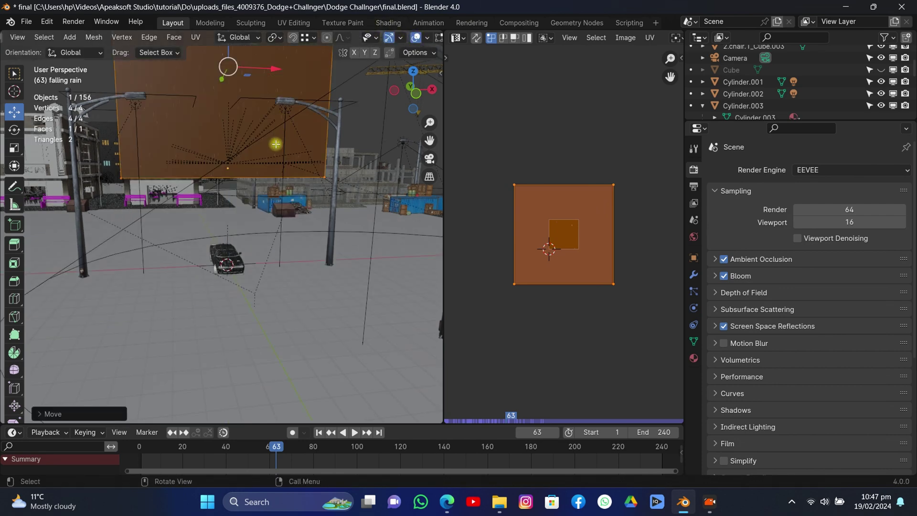
pyautogui.press('g')
pyautogui.press('z')
pyautogui.click(209, 168)
pyautogui.press('Tab')
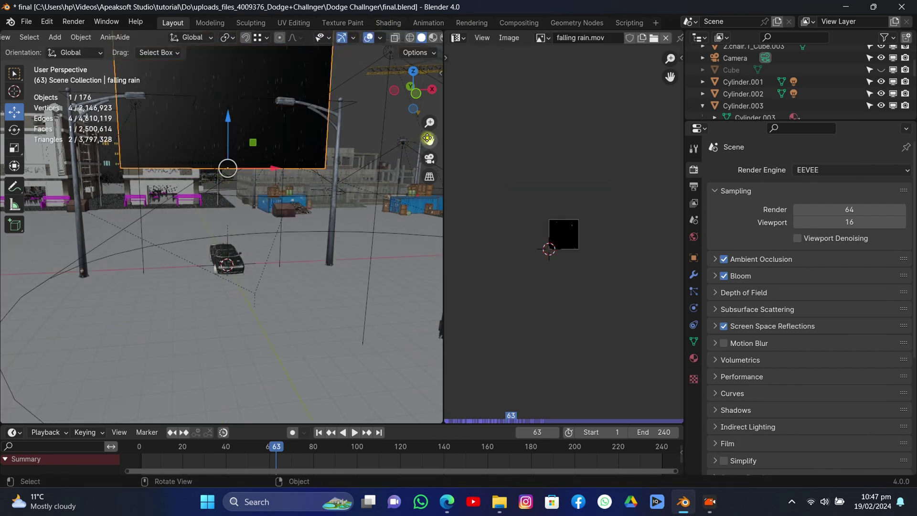
# - Lower the falling rain plane along Z to ground level at the car and scale it up
pyautogui.moveTo(429, 140); pyautogui.dragTo(423, 172)
pyautogui.moveTo(224, 159); pyautogui.dragTo(268, 242)
pyautogui.click(268, 242)
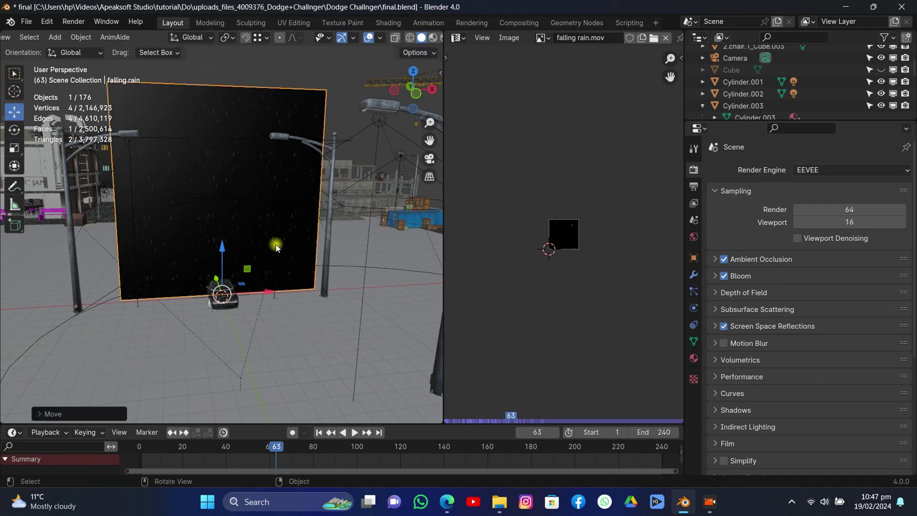
pyautogui.press('s')
pyautogui.click(316, 174)
# - Scale the rain plane's UV face up further in the UV Editor for smaller, denser rain
pyautogui.press('Tab')
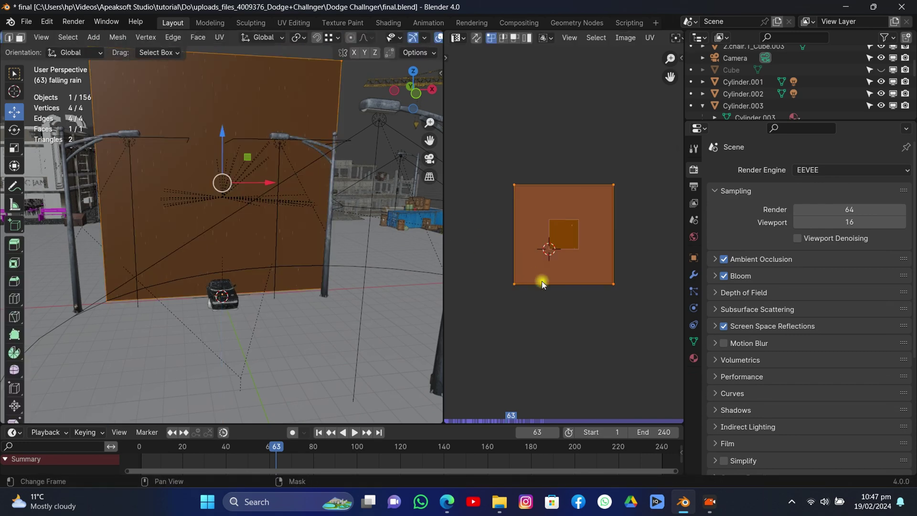
pyautogui.press('s')
pyautogui.click(538, 109)
pyautogui.press('Tab')
# - Save the file and play the rain animation around the car in material preview shading
pyautogui.scroll(3, 320, 198)
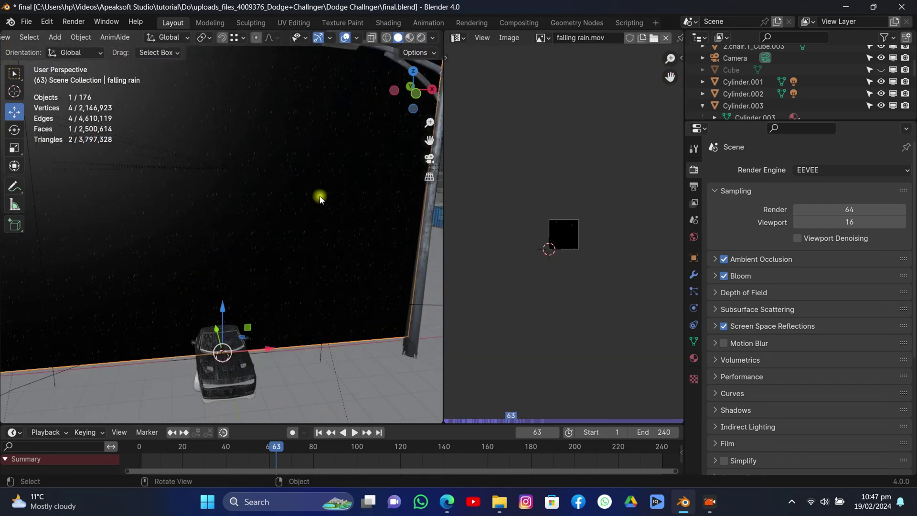
pyautogui.moveTo(404, 103); pyautogui.dragTo(434, 76)
pyautogui.moveTo(368, 109); pyautogui.dragTo(370, 139)
pyautogui.press('space')
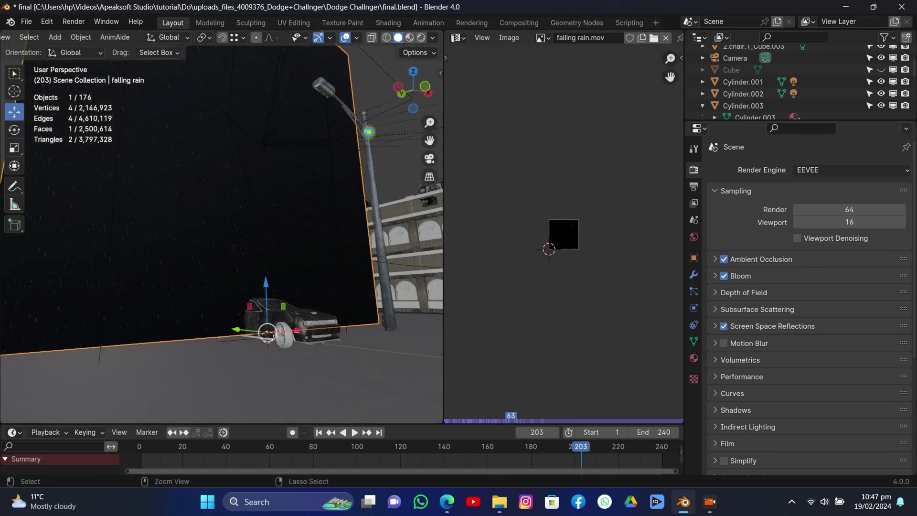
pyautogui.hotkey('ctrl', 's')
pyautogui.click(409, 37)
pyautogui.moveTo(415, 90); pyautogui.dragTo(322, 155)
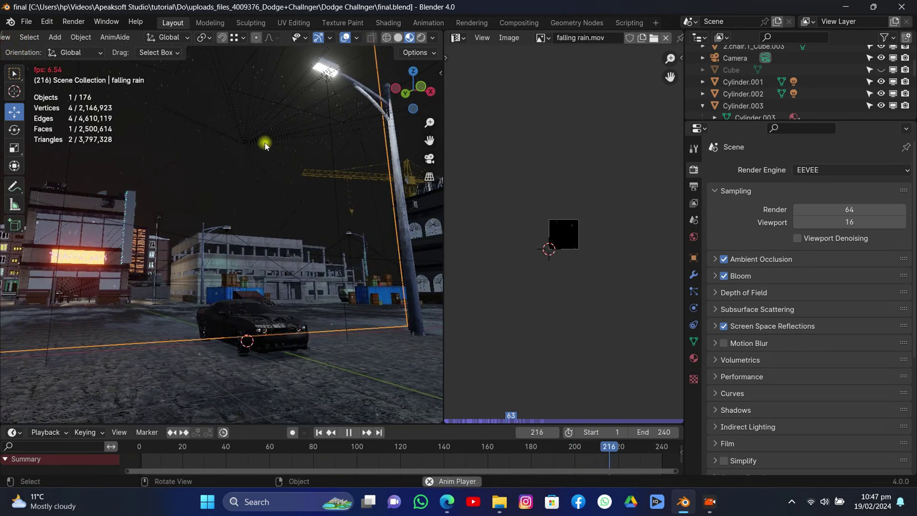
# - Return the viewport to solid shading and move the falling rain plane down along Z below the ground
pyautogui.click(397, 38)
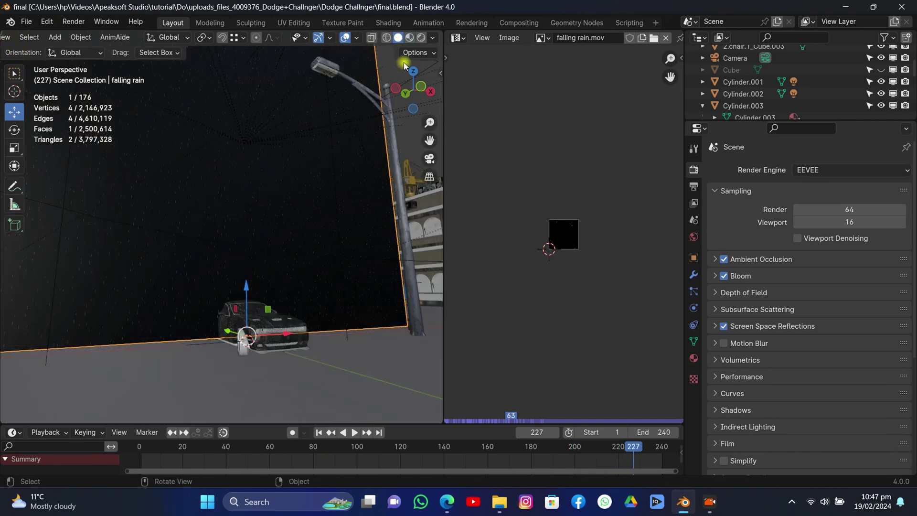
pyautogui.moveTo(406, 73); pyautogui.dragTo(410, 108)
pyautogui.scroll(-5, 256, 157)
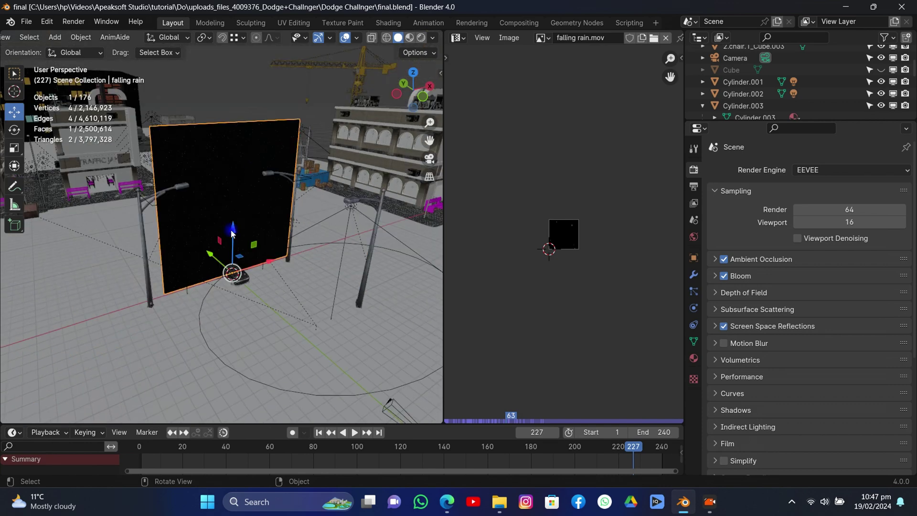
pyautogui.moveTo(231, 230); pyautogui.dragTo(233, 344)
# - Add a new particle system of type Hair to the ground plane
pyautogui.moveTo(415, 104)
pyautogui.mouseDown()
pyautogui.moveTo(412, 57)
pyautogui.moveTo(414, 98)
pyautogui.mouseUp()
pyautogui.click(324, 304)
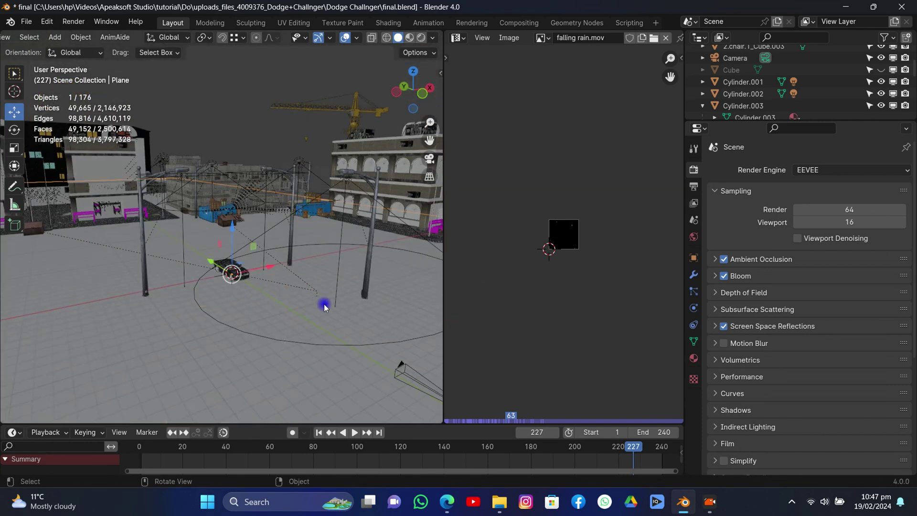
pyautogui.click(693, 293)
pyautogui.click(901, 173)
pyautogui.click(853, 238)
# - Render the ground's new hair particles as Object, with falling rain as the instance object
pyautogui.scroll(-10, 793, 272)
pyautogui.click(812, 337)
pyautogui.click(801, 379)
pyautogui.click(815, 429)
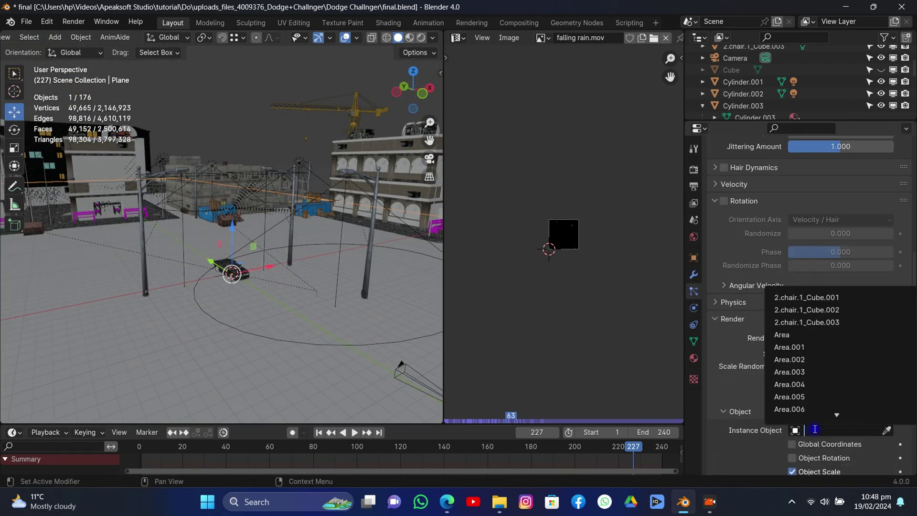
pyautogui.click(804, 300)
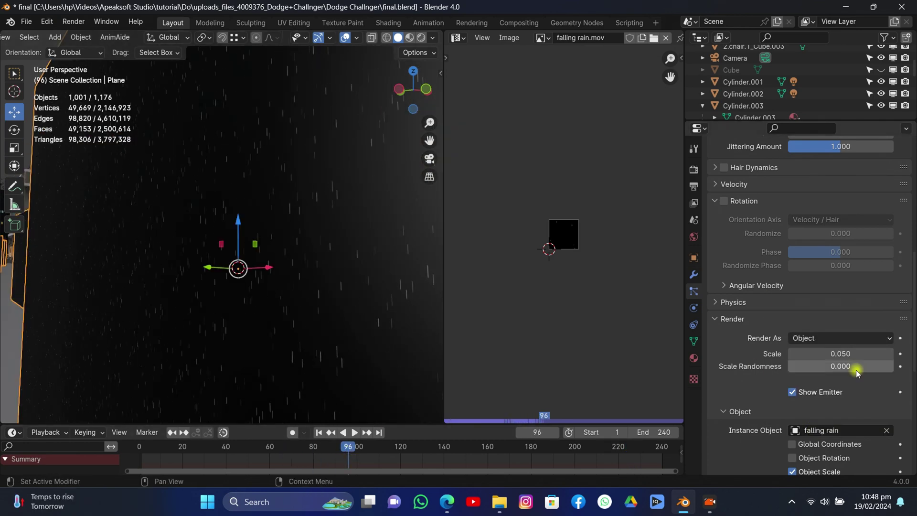
# - Enable Rotation and Object Rotation for the rain particles and play the animation
pyautogui.scroll(-2, 857, 373)
pyautogui.moveTo(414, 90); pyautogui.dragTo(414, 131)
pyautogui.click(724, 153)
pyautogui.click(793, 410)
pyautogui.moveTo(413, 98); pyautogui.dragTo(414, 57)
pyautogui.press('space')
pyautogui.click(355, 114)
pyautogui.press('space')
# - Set the particles' rotation orientation axis to Global Y and play the animation
pyautogui.click(821, 172)
pyautogui.click(812, 253)
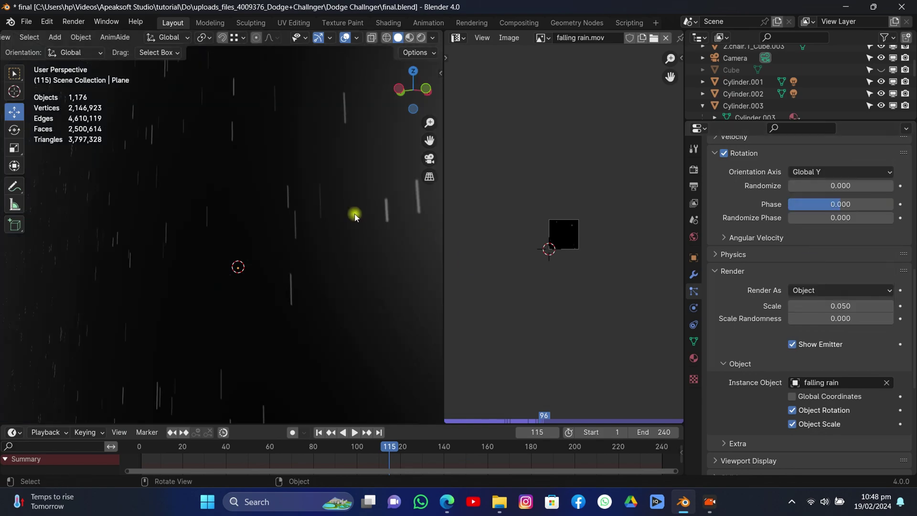
pyautogui.press('space')
pyautogui.press('space')
# - Rotate the falling rain plane's mesh around Z in Edit Mode while looking through the camera
pyautogui.moveTo(413, 90); pyautogui.dragTo(413, 127)
pyautogui.click(320, 172)
pyautogui.press('KP_0')
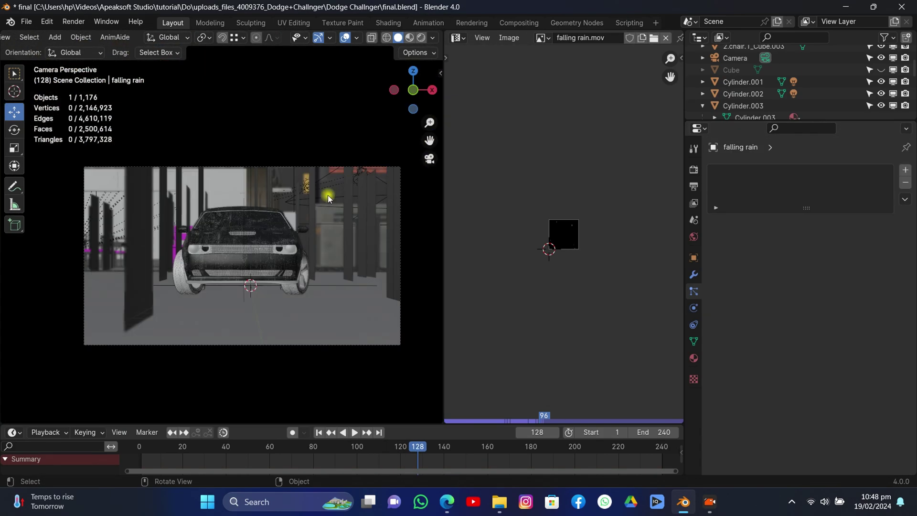
pyautogui.press('Tab')
pyautogui.press('r')
pyautogui.press('z')
pyautogui.click(132, 415)
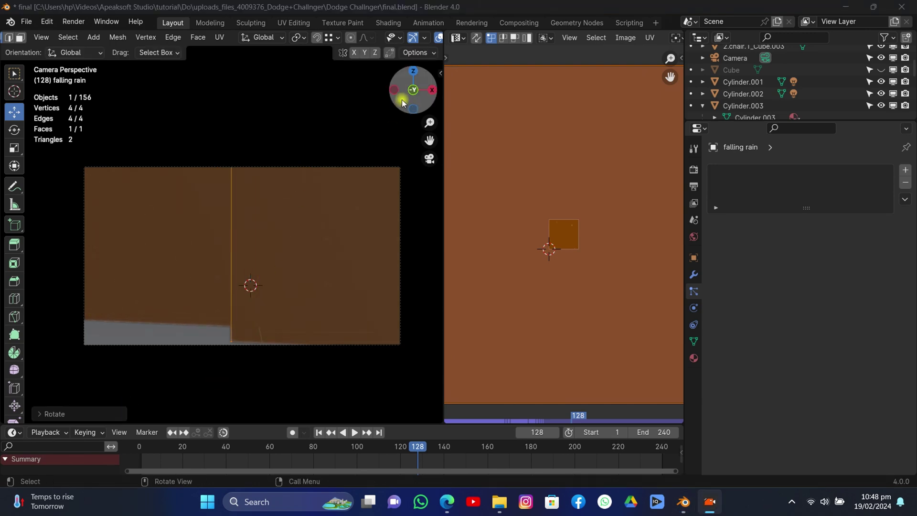
pyautogui.press('Tab')
# - Adjust the rain mesh's Z rotation until the scattered planes face the front of the scene
pyautogui.moveTo(414, 90); pyautogui.dragTo(414, 103)
pyautogui.press('Tab')
pyautogui.press('r')
pyautogui.press('z')
pyautogui.click(199, 195)
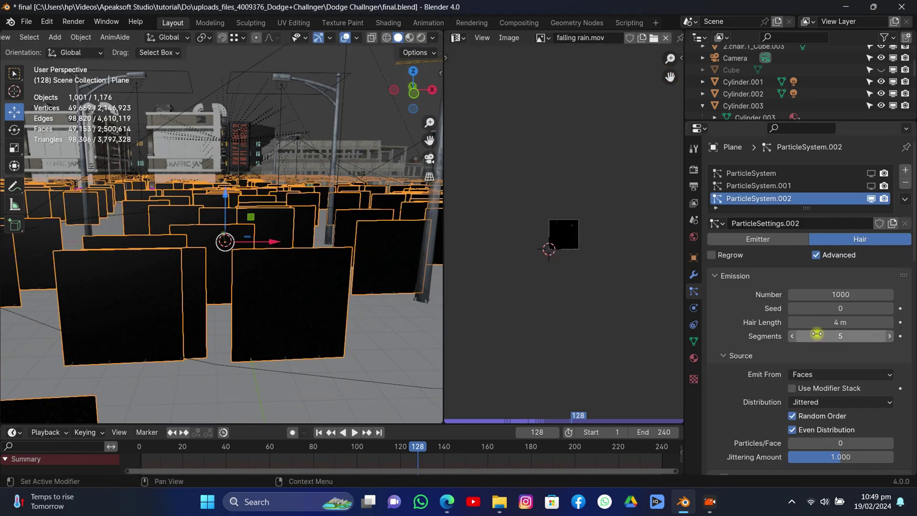
# - Set the rain particles' render scale to 0.210, look through the camera without overlays, and save the file
pyautogui.scroll(-5, 812, 330)
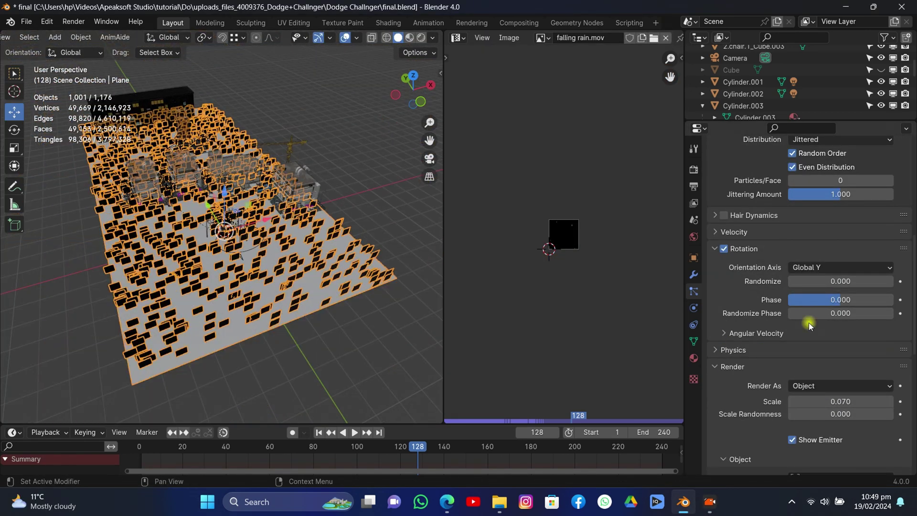
pyautogui.moveTo(840, 401)
pyautogui.mouseDown()
pyautogui.moveTo(855, 401)
pyautogui.moveTo(847, 401)
pyautogui.mouseUp()
pyautogui.click(344, 37)
pyautogui.moveTo(414, 90)
pyautogui.mouseDown()
pyautogui.moveTo(413, 102)
pyautogui.moveTo(409, 81)
pyautogui.mouseUp()
pyautogui.click(429, 158)
pyautogui.hotkey('ctrl', 's')
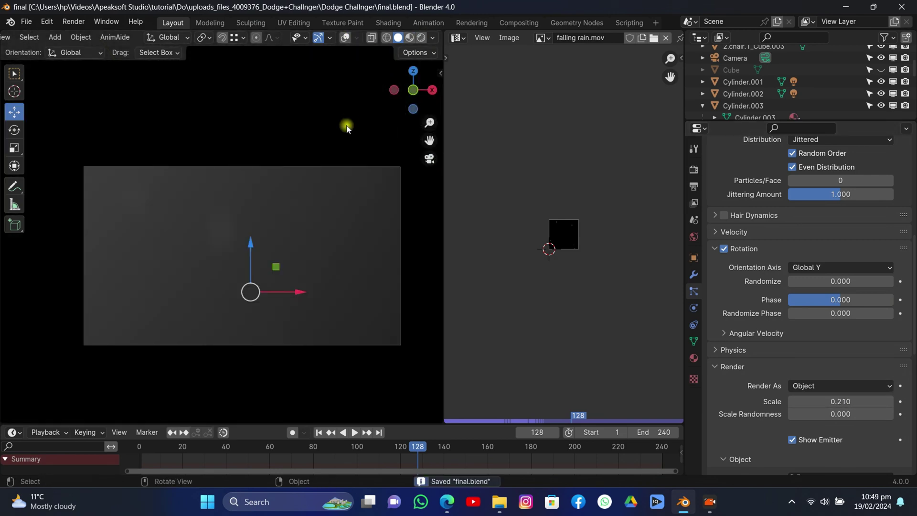
# - Set the rain particles' render scale to 0.100 and play the animation in Material Preview
pyautogui.moveTo(841, 401); pyautogui.dragTo(830, 401)
pyautogui.press('z')
pyautogui.scroll(2, 350, 141)
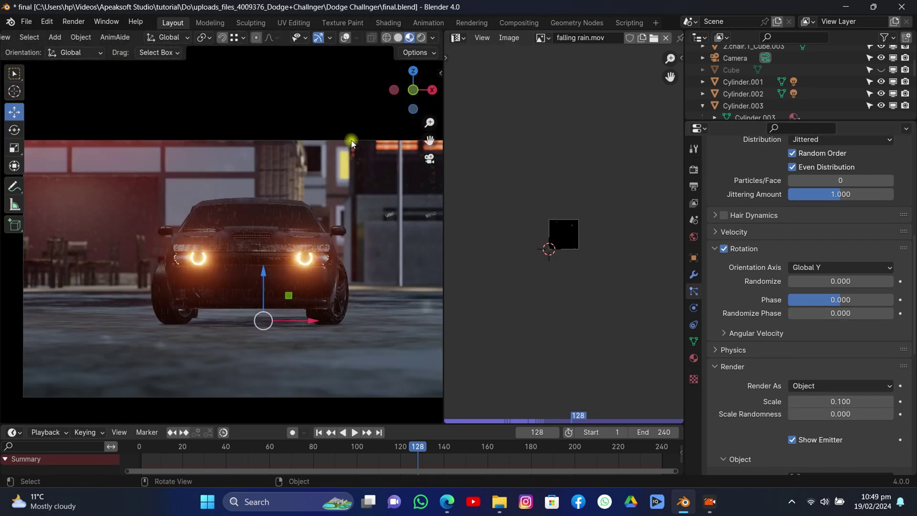
pyautogui.press('space')
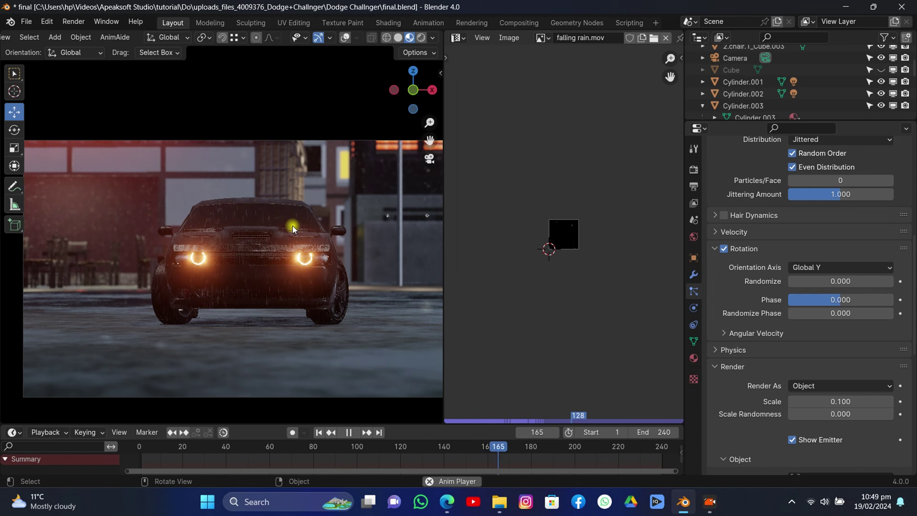
pyautogui.press('space')
pyautogui.press('Tab')
pyautogui.scroll(-6, 534, 241)
pyautogui.press('s')
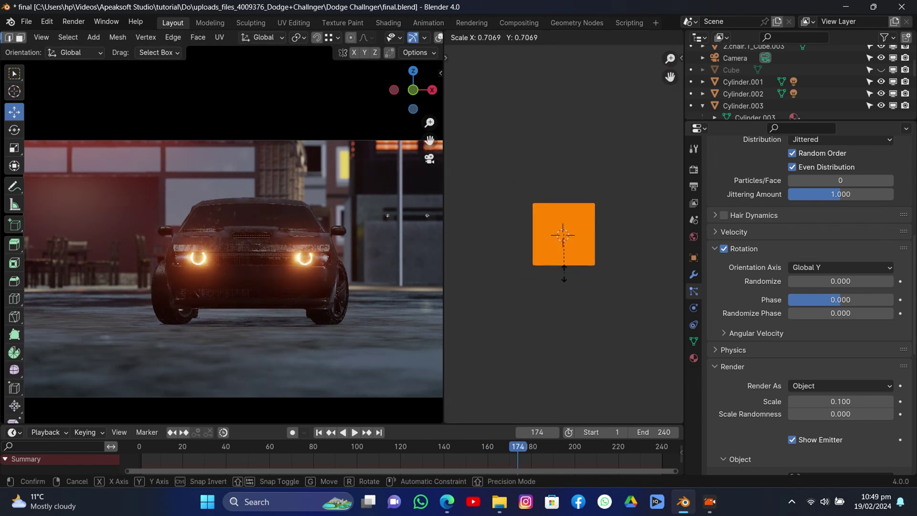
pyautogui.rightClick(564, 274)
pyautogui.press('Tab')
# - Find the falling rain plane in the outliner, try a different UV scale for it, and save the file
pyautogui.click(784, 38)
pyautogui.write('fall')
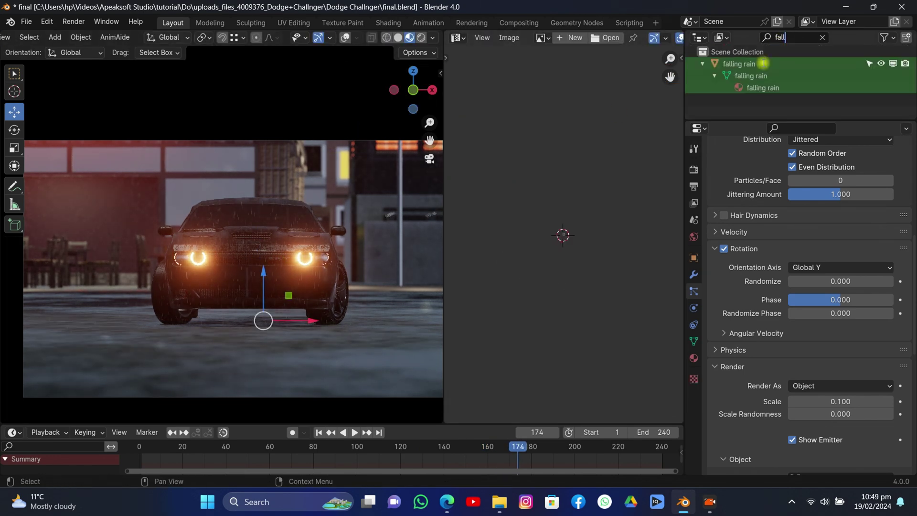
pyautogui.click(763, 63)
pyautogui.press('Tab')
pyautogui.scroll(5, 603, 306)
pyautogui.press('s')
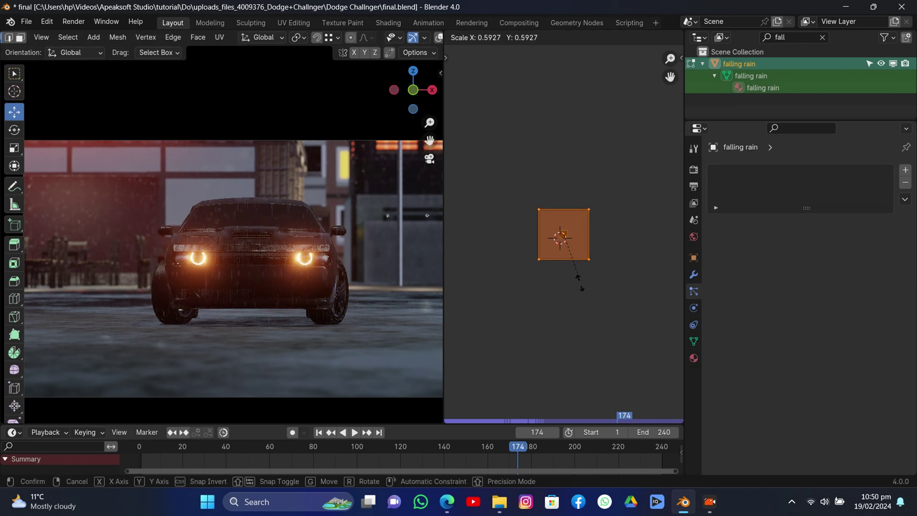
pyautogui.press('Escape')
pyautogui.press('Tab')
pyautogui.hotkey('ctrl', 's')
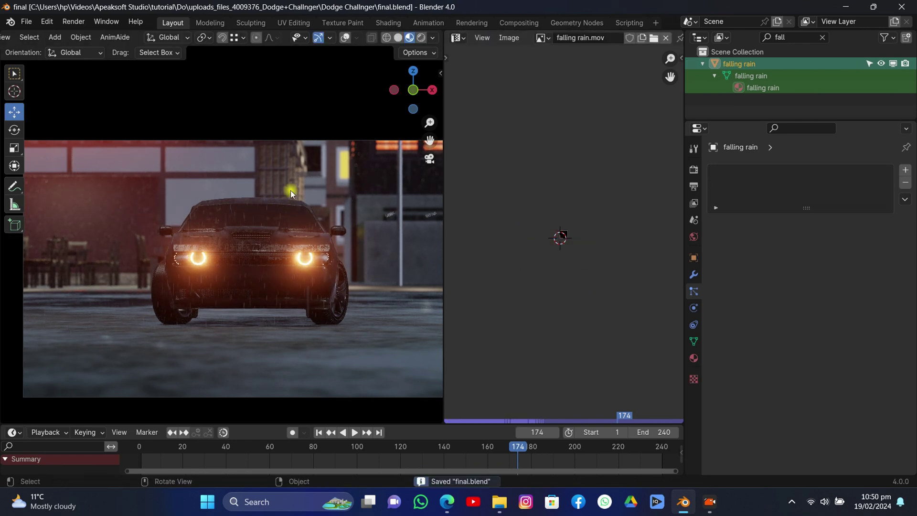
# - Show the scene in Solid shading and import splashes.mov as an image plane
pyautogui.click(397, 37)
pyautogui.moveTo(413, 90)
pyautogui.mouseDown()
pyautogui.moveTo(433, 124)
pyautogui.moveTo(437, 107)
pyautogui.mouseUp()
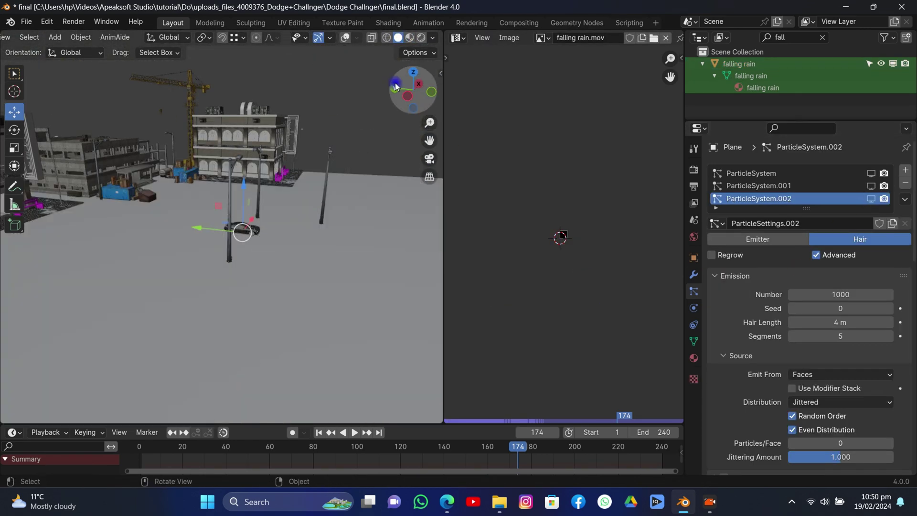
pyautogui.click(26, 21)
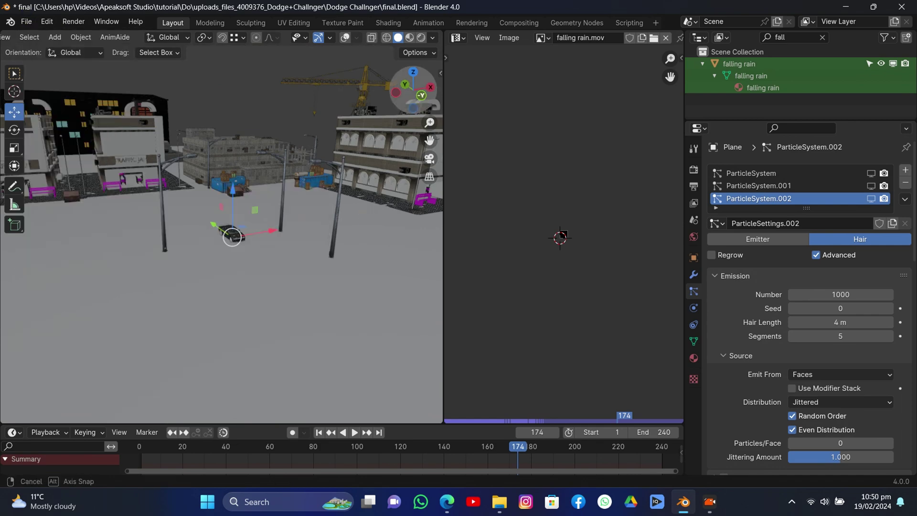
pyautogui.click(27, 22)
pyautogui.moveTo(47, 190)
pyautogui.click(188, 344)
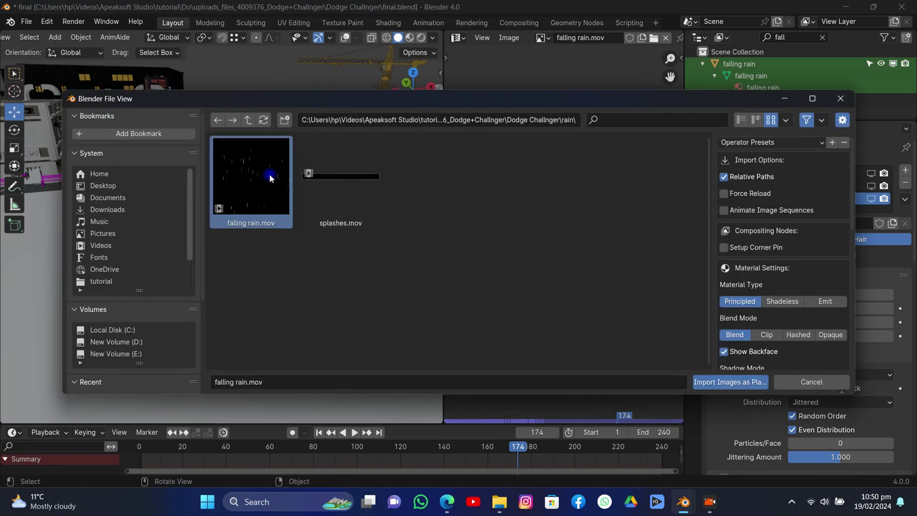
pyautogui.doubleClick(270, 174)
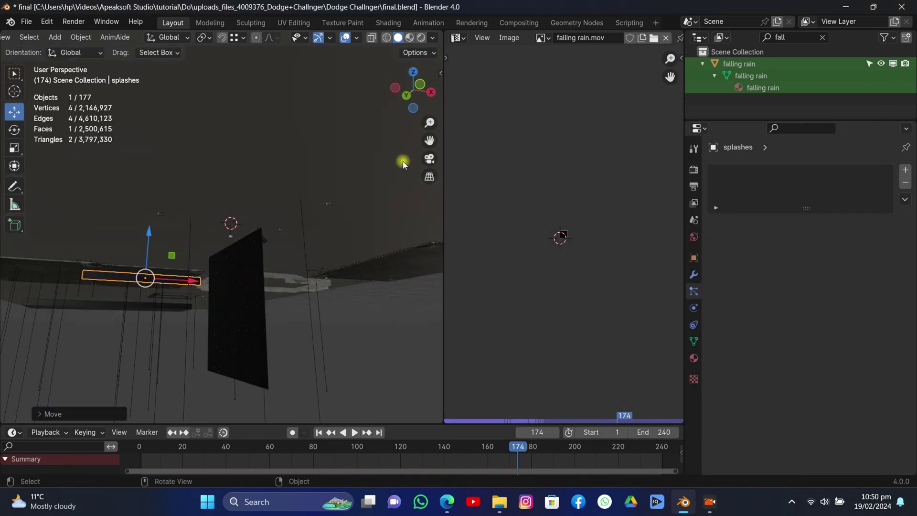
# - Move the splashes mesh up in Edit Mode until its origin sits on the bottom edge, and save the file
pyautogui.keyDown('shift'); pyautogui.moveTo(194, 235); pyautogui.dragTo(274, 225, button='middle'); pyautogui.keyUp('shift')
pyautogui.scroll(5, 274, 224)
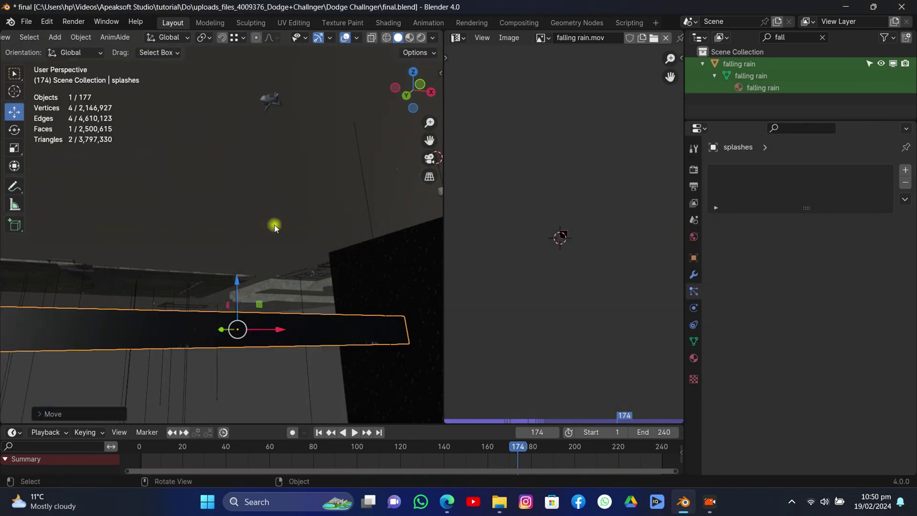
pyautogui.press('Tab')
pyautogui.moveTo(237, 288); pyautogui.dragTo(235, 267)
pyautogui.press('Tab')
pyautogui.hotkey('ctrl', 's')
pyautogui.moveTo(292, 157); pyautogui.dragTo(325, 153, button='middle')
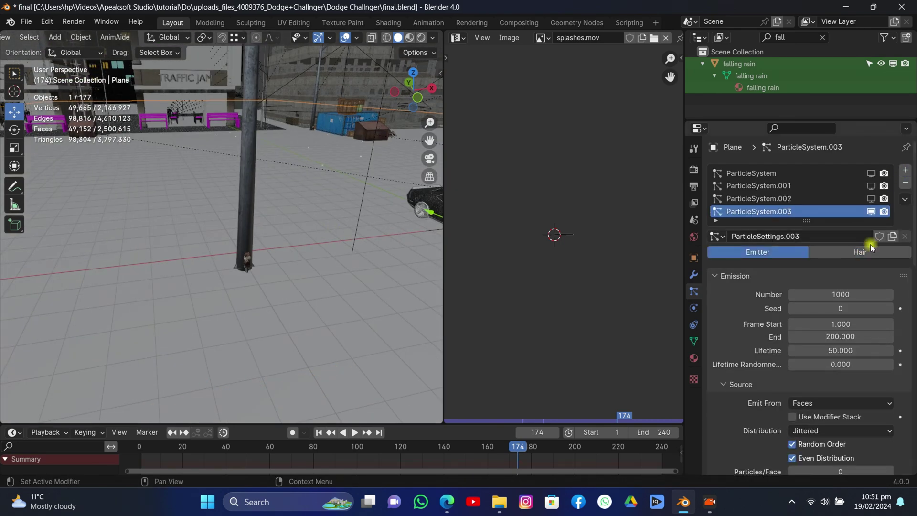
# - Clear the outliner search and open the splashes plane's material in the Shader Editor
pyautogui.click(870, 249)
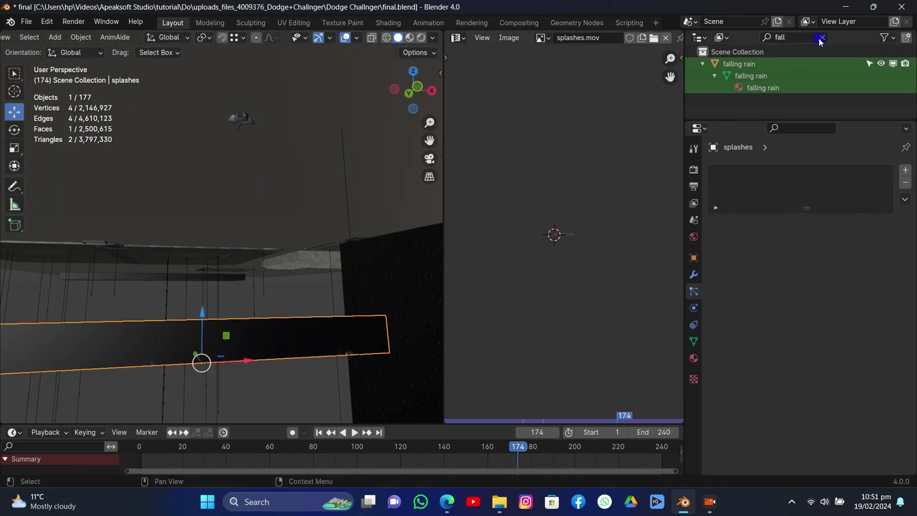
pyautogui.click(821, 38)
pyautogui.click(457, 38)
pyautogui.click(480, 144)
pyautogui.moveTo(543, 235); pyautogui.dragTo(469, 232, button='middle')
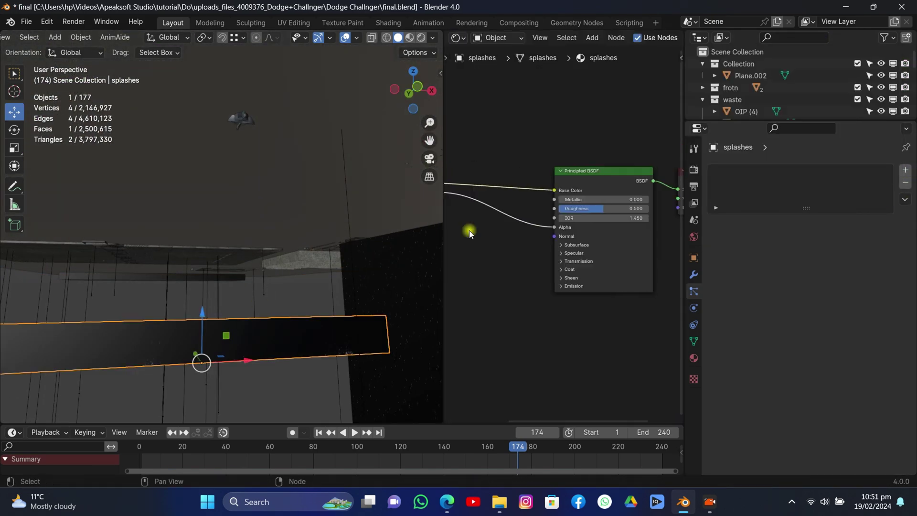
# - Replace the splashes material's Principled BSDF with a Translucent BSDF and a Transparent BSDF
pyautogui.click(601, 201)
pyautogui.press('x')
pyautogui.hotkey('shift', 'a')
pyautogui.click(601, 200)
pyautogui.click(524, 173)
pyautogui.hotkey('shift', 'a')
pyautogui.write('tr')
pyautogui.click(570, 206)
pyautogui.click(524, 265)
# - Combine both shaders with a Mix Shader, using the splashes.mov color as its factor, and save the file
pyautogui.hotkey('shift', 'a')
pyautogui.write('mi')
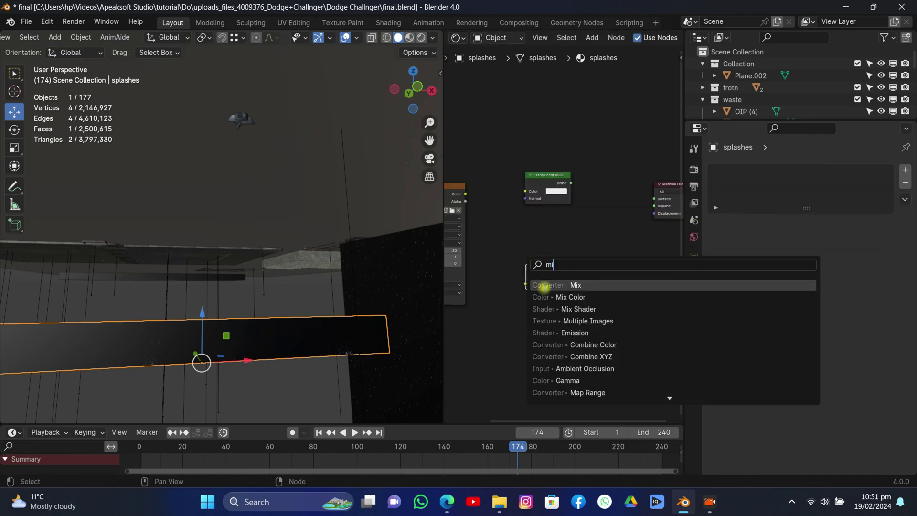
pyautogui.click(550, 308)
pyautogui.moveTo(466, 194); pyautogui.dragTo(586, 228)
pyautogui.moveTo(432, 98); pyautogui.dragTo(417, 89, button='middle')
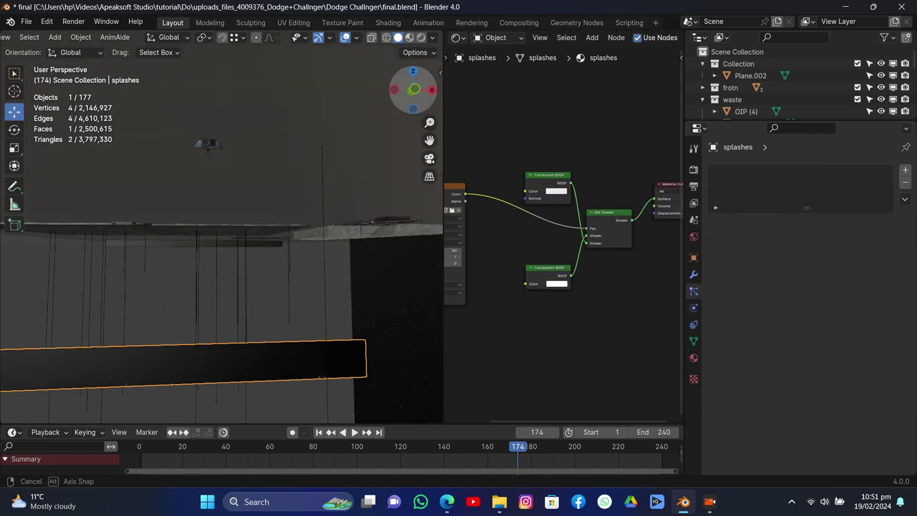
pyautogui.press('z')
pyautogui.press('z')
pyautogui.press('KP_0')
pyautogui.hotkey('ctrl', 's')
# - Add a Hair particle system to the ground plane and render it as the splashes object
pyautogui.click(254, 344)
pyautogui.click(905, 170)
pyautogui.click(853, 253)
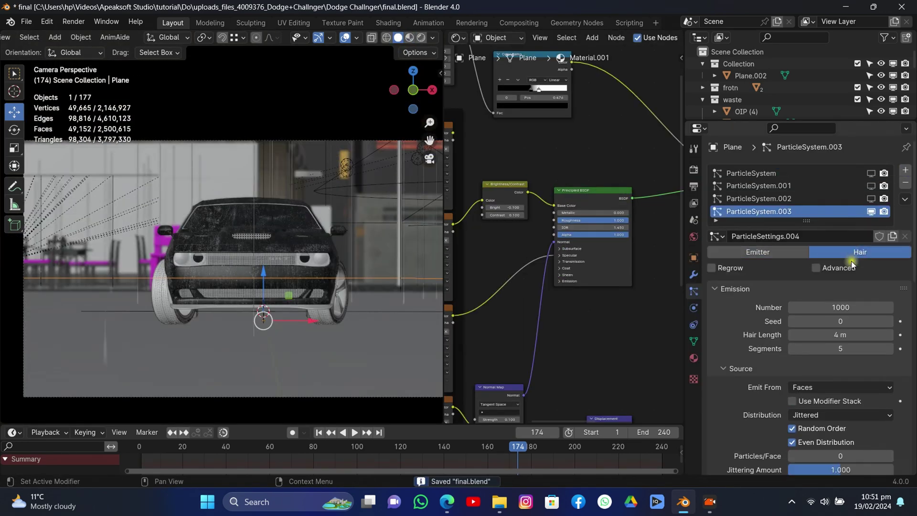
pyautogui.scroll(-12, 840, 282)
pyautogui.click(817, 350)
pyautogui.click(814, 393)
pyautogui.click(818, 348)
pyautogui.click(783, 215)
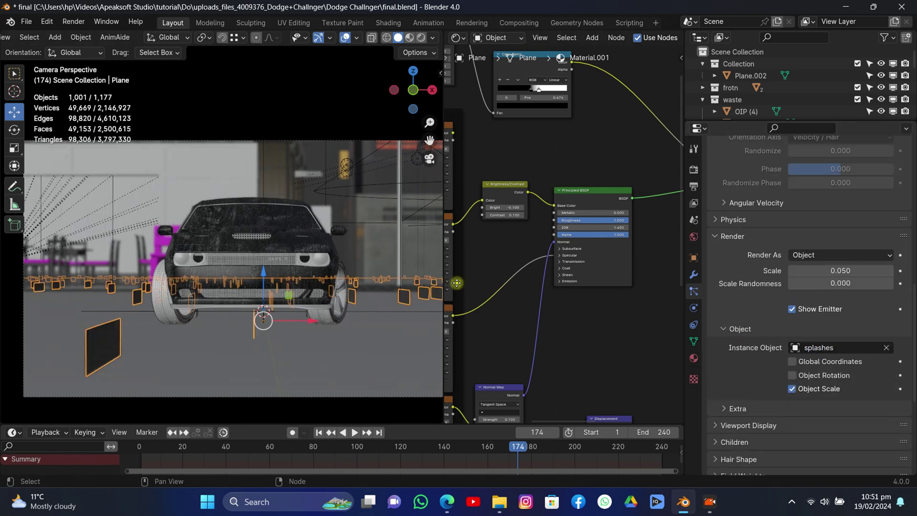
# - Enable Object Rotation and Rotation for the splash particles, with the orientation axis set to Global Y
pyautogui.click(792, 375)
pyautogui.scroll(3, 784, 282)
pyautogui.click(735, 190)
pyautogui.click(724, 190)
pyautogui.click(717, 190)
pyautogui.click(840, 209)
pyautogui.click(812, 297)
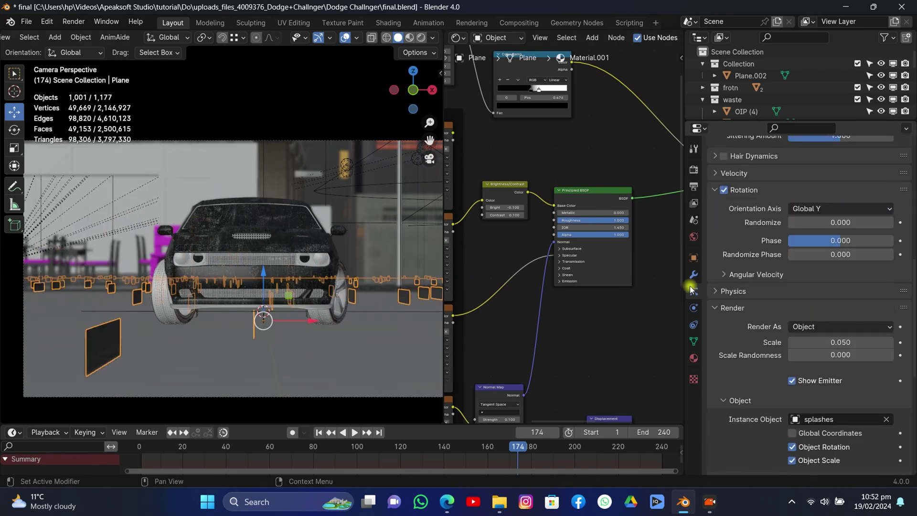
# - Rotate the splashes mesh about 96° around Z in Edit Mode so the scattered planes face the camera
pyautogui.click(781, 41)
pyautogui.write('spl')
pyautogui.click(737, 64)
pyautogui.press('Tab')
pyautogui.press('r')
pyautogui.press('z')
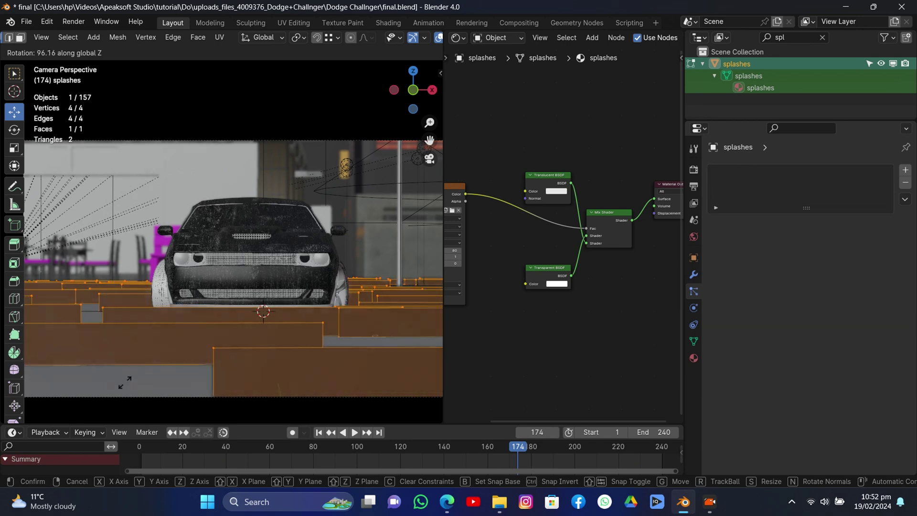
pyautogui.click(124, 383)
pyautogui.moveTo(287, 124); pyautogui.dragTo(323, 186, button='middle')
pyautogui.press('Tab')
pyautogui.press('KP_0')
# - Set the splash particles' render scale to 0.080 and play the animation in Material Preview without overlays
pyautogui.click(277, 289)
pyautogui.scroll(-8, 847, 365)
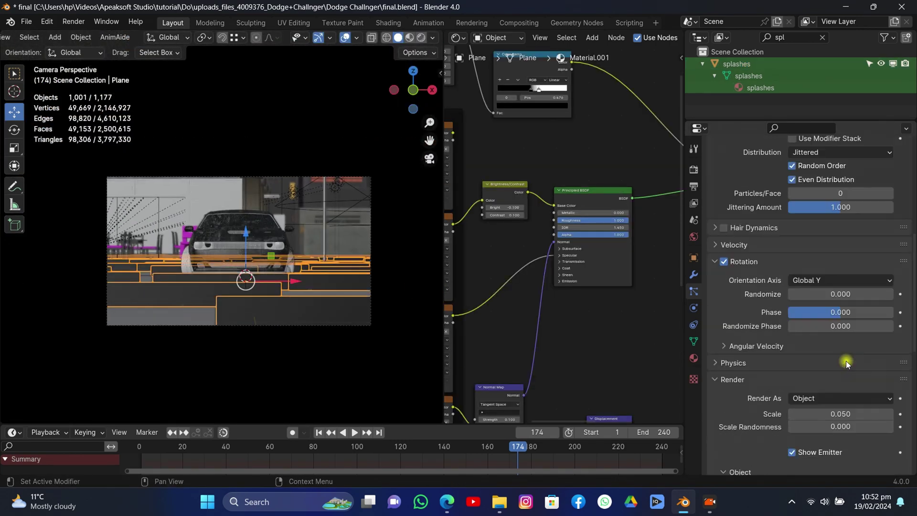
pyautogui.scroll(-3, 847, 364)
pyautogui.moveTo(840, 342)
pyautogui.mouseDown()
pyautogui.moveTo(884, 342)
pyautogui.moveTo(853, 342)
pyautogui.mouseUp()
pyautogui.click(345, 37)
pyautogui.click(409, 37)
pyautogui.scroll(3, 316, 248)
pyautogui.press('space')
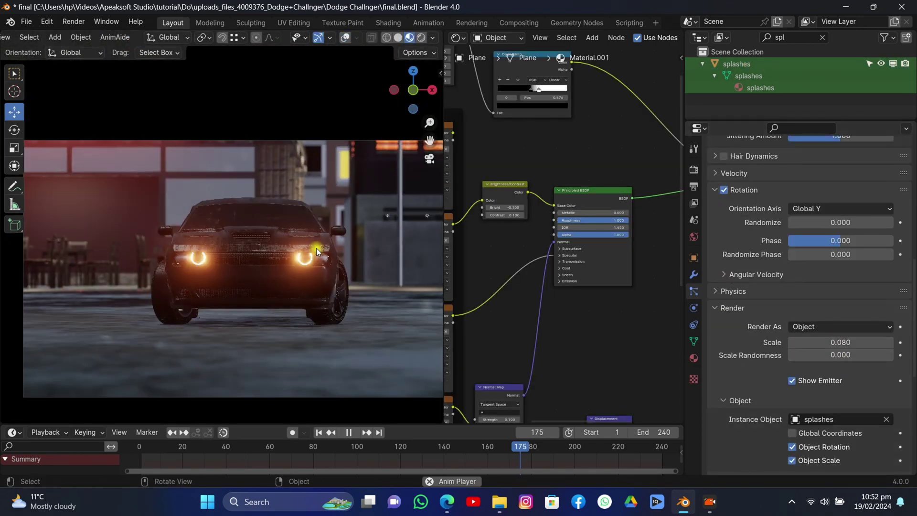
pyautogui.press('space')
# - Examine the splashes.mov texture node's settings and replay the animation from the first frame
pyautogui.scroll(-3, 567, 213)
pyautogui.click(737, 63)
pyautogui.moveTo(500, 258); pyautogui.dragTo(595, 231, button='middle')
pyautogui.scroll(8, 596, 232)
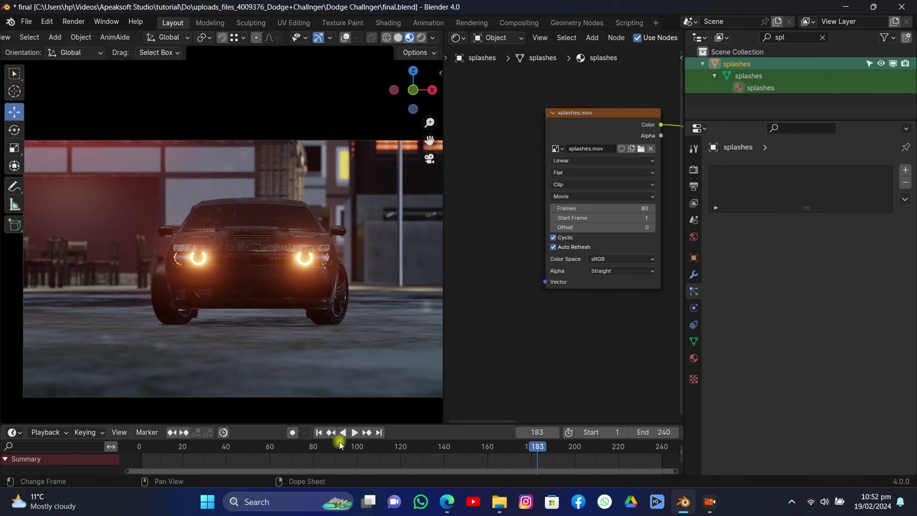
pyautogui.hotkey('shift', 'Left')
pyautogui.press('space')
pyautogui.press('space')
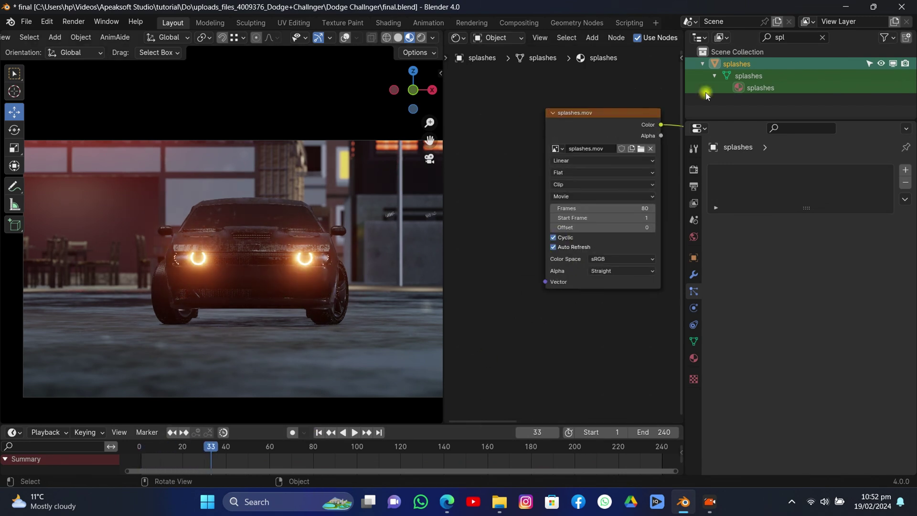
# - Try to scale the splashes mesh in Edit Mode, with the UV Editor open and Solid shading on
pyautogui.press('Tab')
pyautogui.press('s')
pyautogui.click(427, 216)
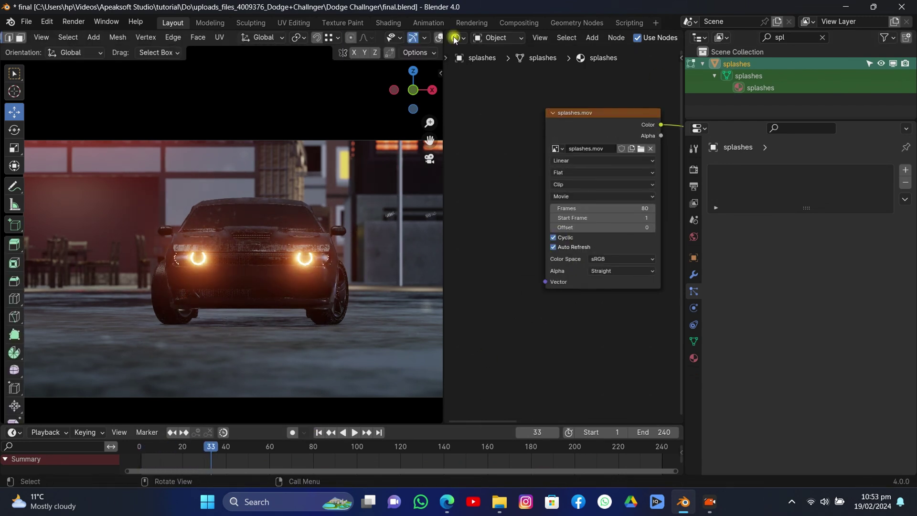
pyautogui.hotkey('shift', 'F10')
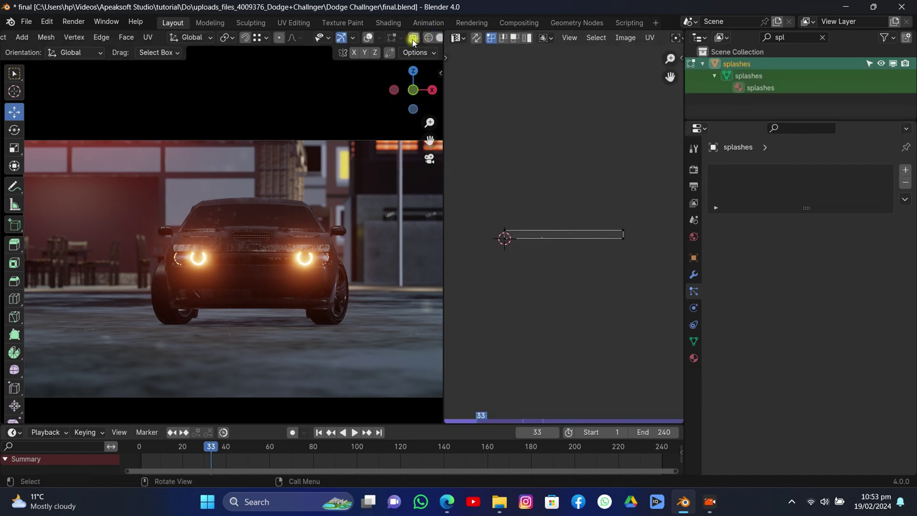
pyautogui.click(439, 38)
pyautogui.press('Tab')
pyautogui.press('Tab')
pyautogui.moveTo(412, 91); pyautogui.dragTo(334, 72)
pyautogui.press('s')
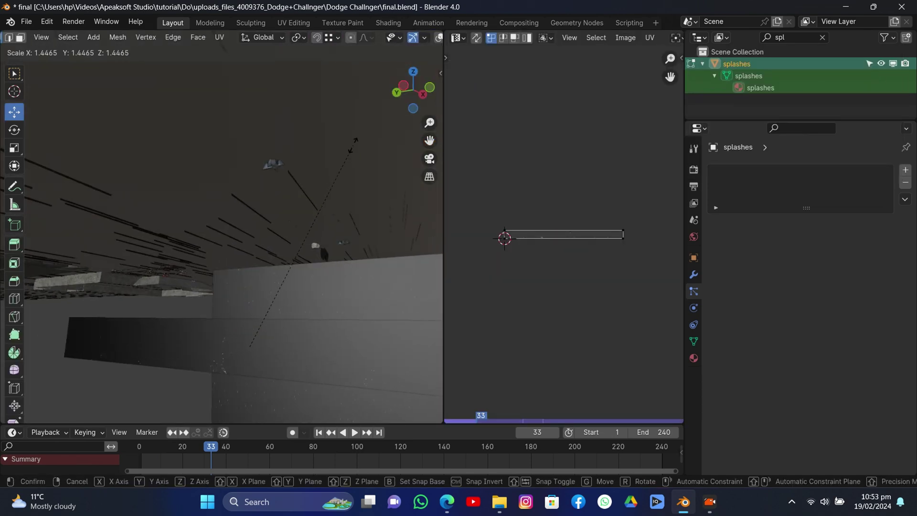
pyautogui.rightClick(353, 145)
# - Turn the overlays on, return to Object Mode, and snap the 3D cursor to the splashes plane's origin
pyautogui.scroll(-2, 390, 39)
pyautogui.click(391, 38)
pyautogui.moveTo(291, 173); pyautogui.dragTo(291, 181, button='middle')
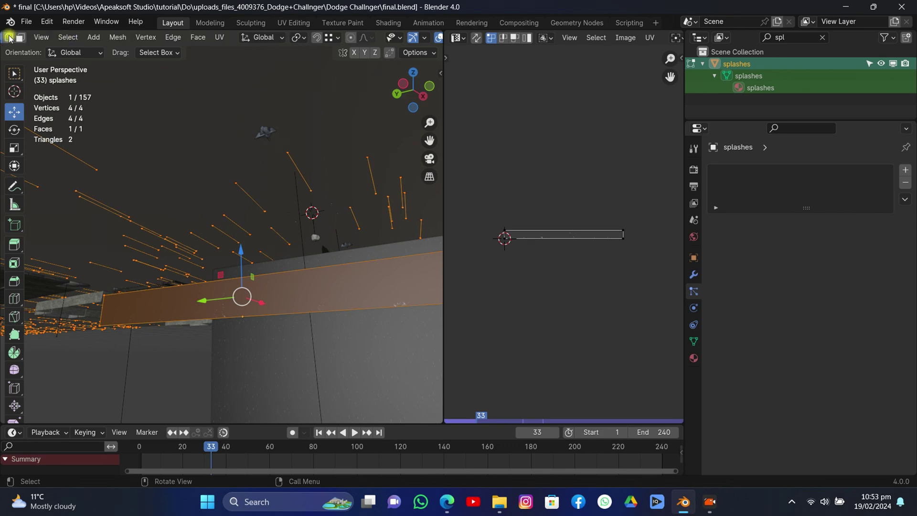
pyautogui.click(51, 38)
pyautogui.click(50, 50)
pyautogui.hotkey('shift', 's')
pyautogui.click(213, 232)
# - Set the pivot point to 3D Cursor and scale the splashes mesh up in Edit Mode
pyautogui.press('Tab')
pyautogui.click(394, 37)
pyautogui.click(416, 79)
pyautogui.press('s')
pyautogui.click(372, 96)
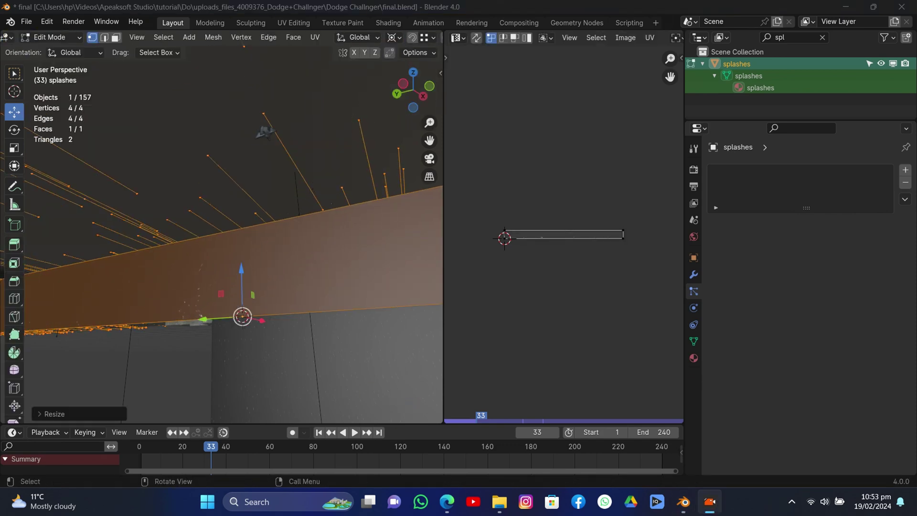
# - Check the enlarged splashes through the camera in Material Preview, moving along the timeline to frame 62
pyautogui.hotkey('alt', 'a')
pyautogui.press('Tab')
pyautogui.press('KP_0')
pyautogui.scroll(-2, 382, 81)
pyautogui.scroll(-3, 410, 38)
pyautogui.click(432, 38)
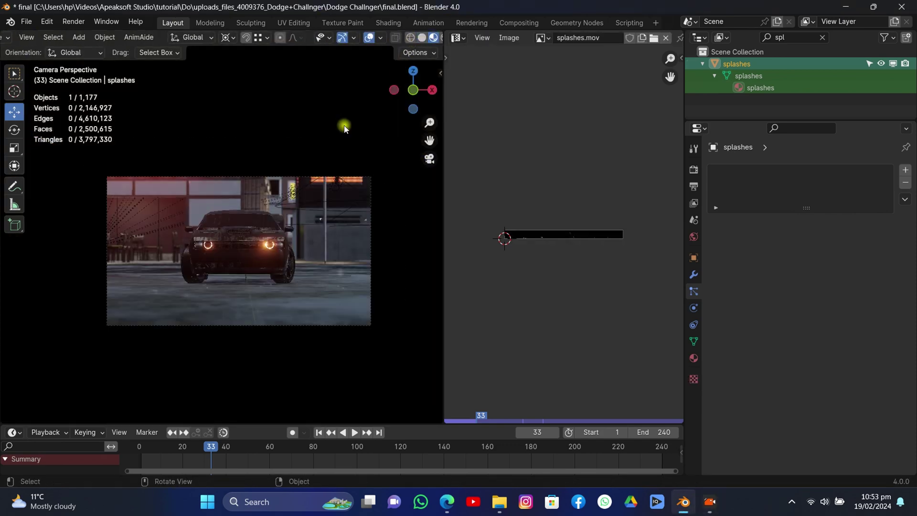
pyautogui.scroll(2, 342, 134)
pyautogui.moveTo(213, 452); pyautogui.dragTo(283, 460)
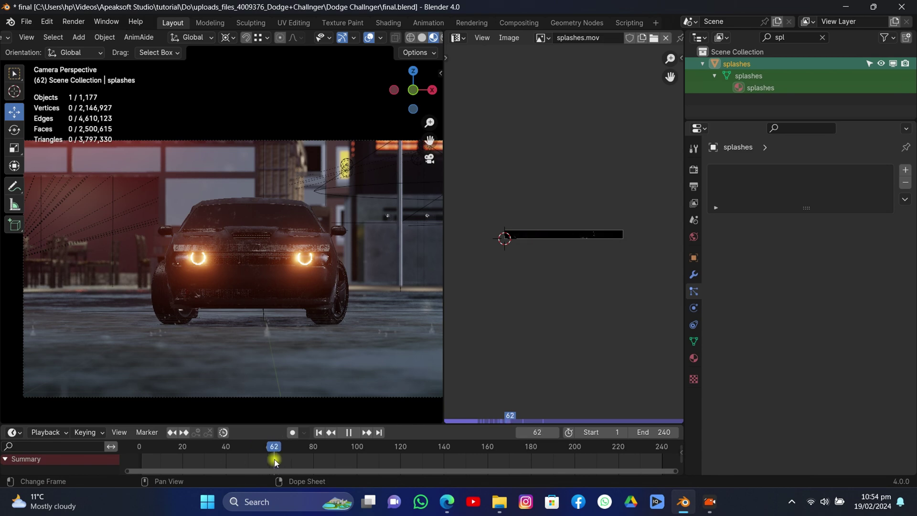
pyautogui.press('space')
# - Scale the whole splashes mesh down to about 0.87 around the 3D cursor in Edit Mode
pyautogui.press('Tab')
pyautogui.press('a')
pyautogui.press('s')
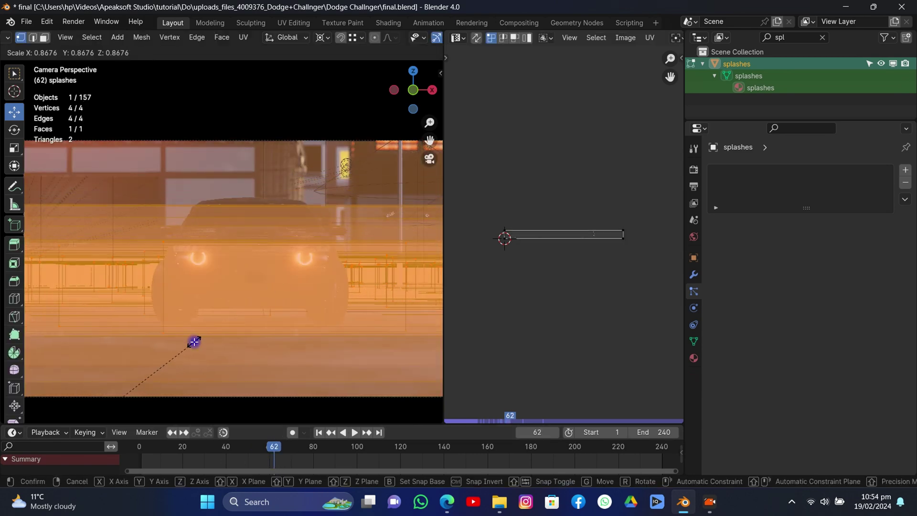
pyautogui.click(194, 342)
pyautogui.press('Tab')
# - Switch to Solid shading and duplicate the splashes plane
pyautogui.click(422, 38)
pyautogui.moveTo(277, 206)
pyautogui.mouseDown(button='middle')
pyautogui.moveTo(133, 359)
pyautogui.moveTo(335, 412)
pyautogui.moveTo(325, 406)
pyautogui.mouseUp(button='middle')
pyautogui.hotkey('shift', 'd')
pyautogui.click(242, 236)
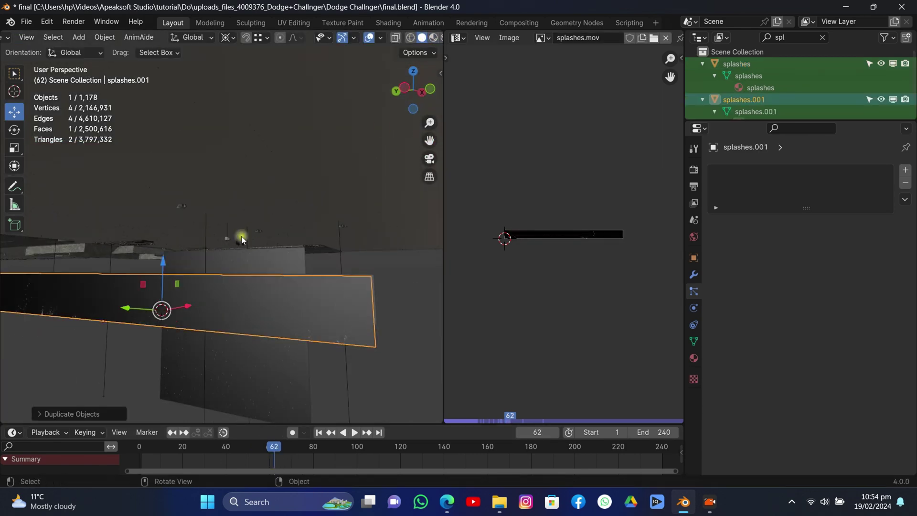
# - Show the splash material's nodes in the Shader Editor and move both splash planes into a new collection named splash
pyautogui.moveTo(241, 236); pyautogui.dragTo(287, 234, button='middle')
pyautogui.click(457, 37)
pyautogui.click(469, 146)
pyautogui.click(693, 358)
pyautogui.moveTo(414, 90)
pyautogui.mouseDown()
pyautogui.moveTo(413, 103)
pyautogui.moveTo(420, 91)
pyautogui.mouseUp()
pyautogui.keyDown('ctrl'); pyautogui.click(741, 64); pyautogui.keyUp('ctrl')
pyautogui.press('m')
pyautogui.click(208, 200)
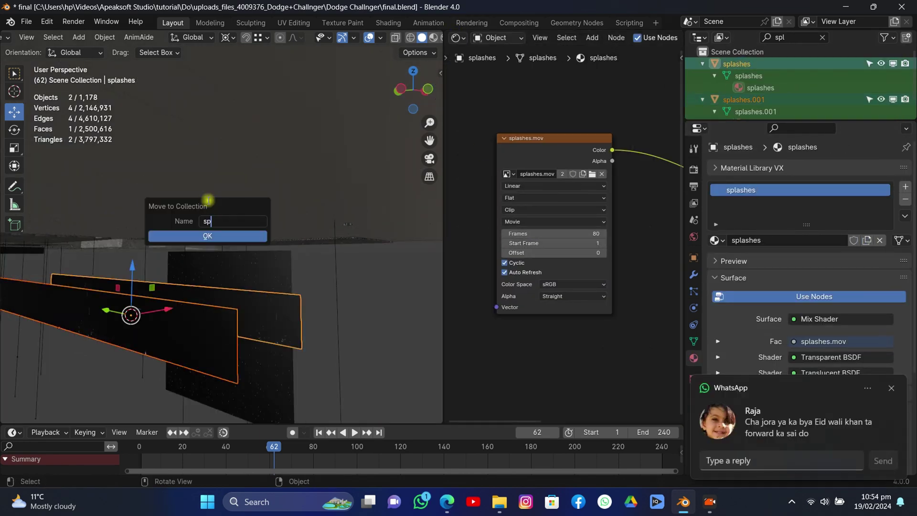
pyautogui.press('Return')
# - Set the ground plane's splash particle system to render as Collection, with splash as the instance collection
pyautogui.click(694, 291)
pyautogui.scroll(-3, 803, 305)
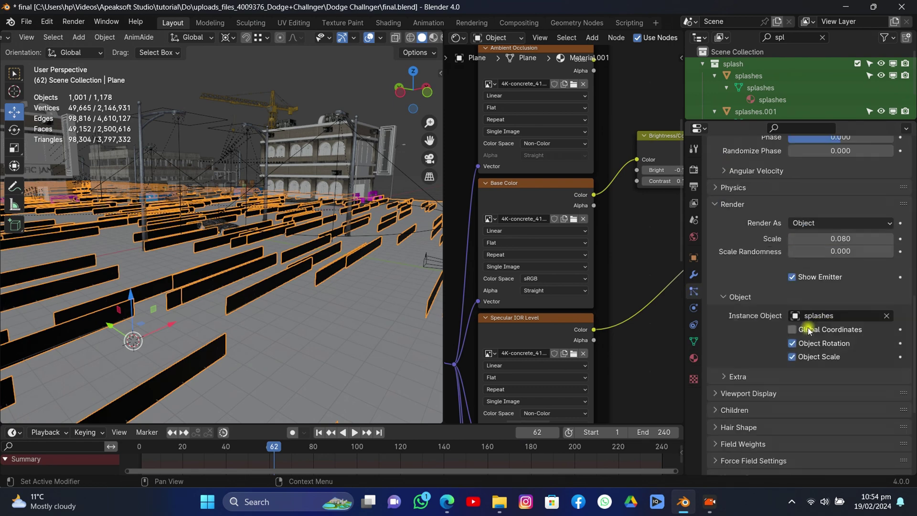
pyautogui.click(840, 223)
pyautogui.click(817, 281)
pyautogui.click(818, 316)
pyautogui.click(818, 382)
# - Save the file, then display ParticleSystem.002 in the viewport and play the animation through the camera in Material Preview
pyautogui.press('KP_0')
pyautogui.click(433, 37)
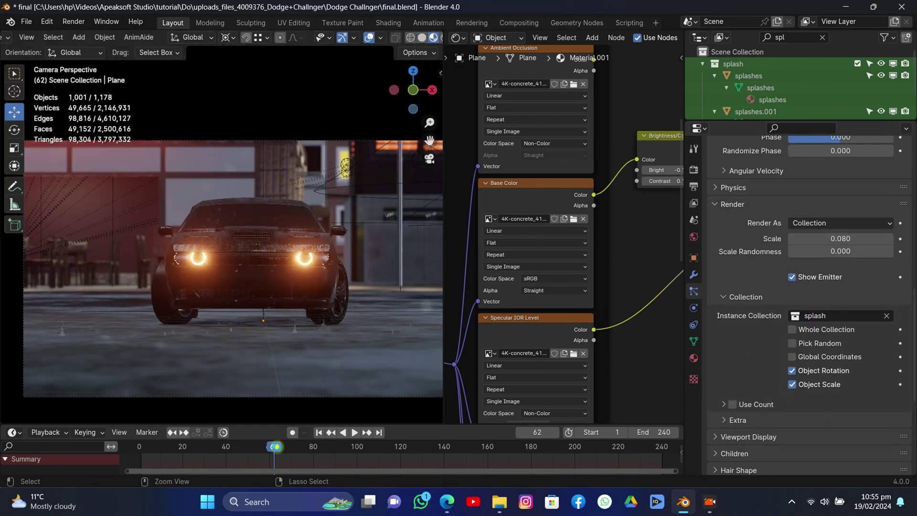
pyautogui.hotkey('ctrl', 's')
pyautogui.moveTo(277, 447); pyautogui.dragTo(406, 453)
pyautogui.scroll(10, 831, 296)
pyautogui.click(870, 199)
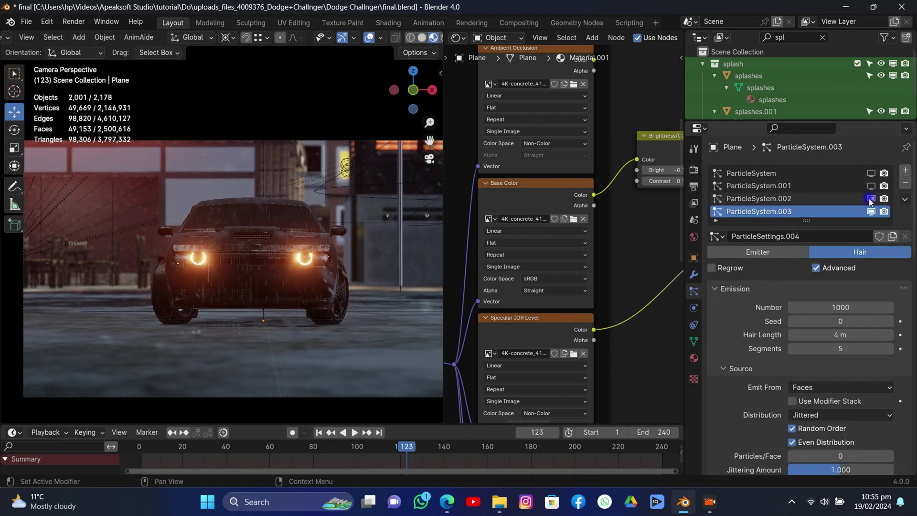
pyautogui.press('space')
# - Switch the render engine to Cycles with 300 Transparent max bounces, preview in Rendered shading and move to frame 71
pyautogui.click(694, 170)
pyautogui.click(823, 170)
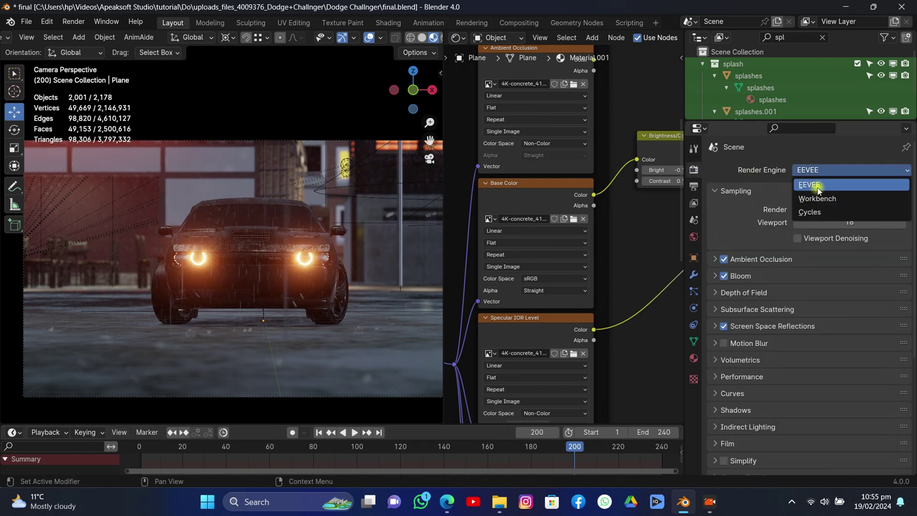
pyautogui.click(812, 211)
pyautogui.click(439, 37)
pyautogui.scroll(-2, 426, 38)
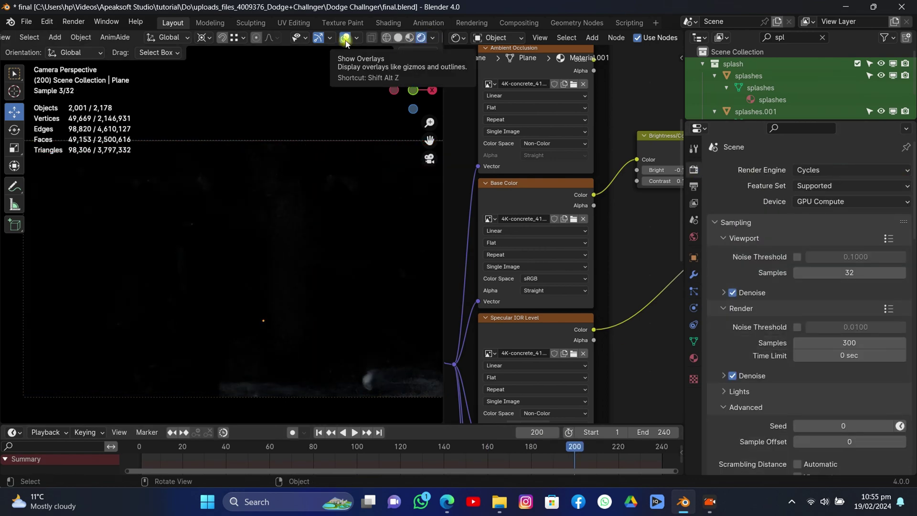
pyautogui.scroll(-12, 807, 306)
pyautogui.press('Return')
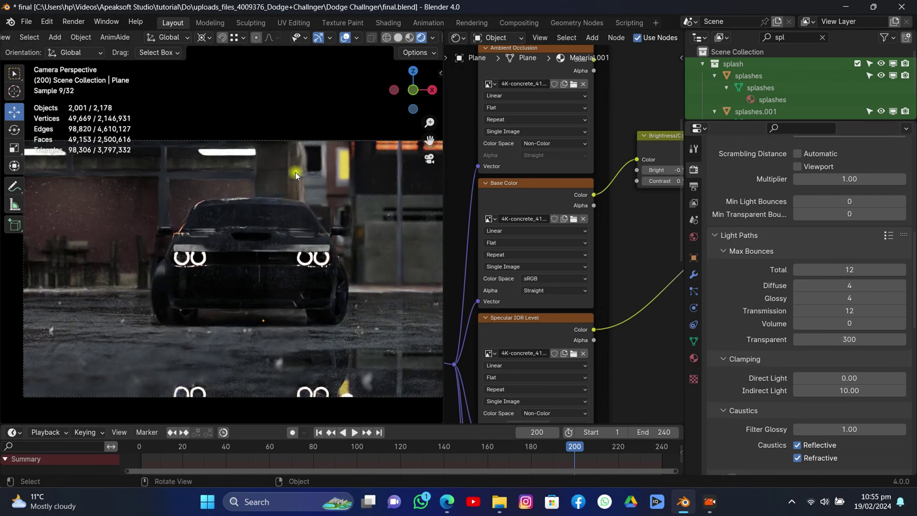
pyautogui.click(293, 449)
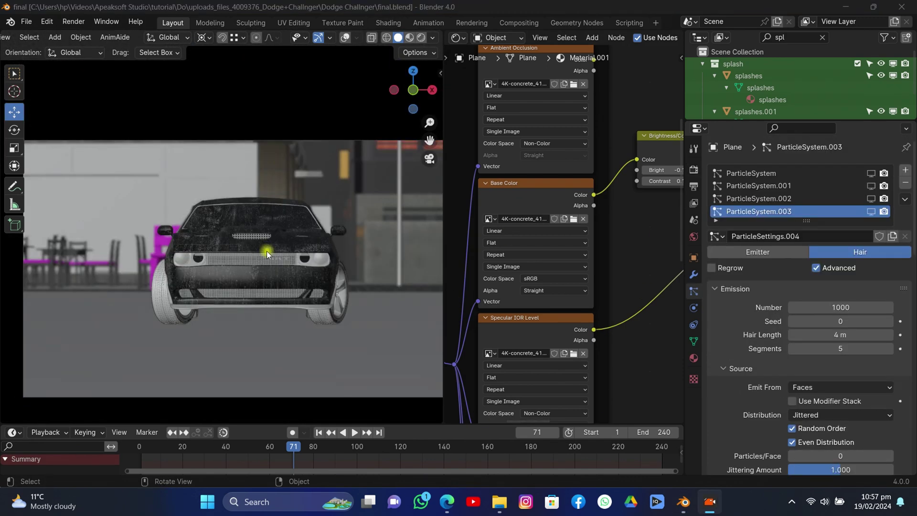
# - Select the car body and, from the top view, add a vertex group to its mesh in Edit Mode
pyautogui.click(353, 223)
pyautogui.click(413, 70)
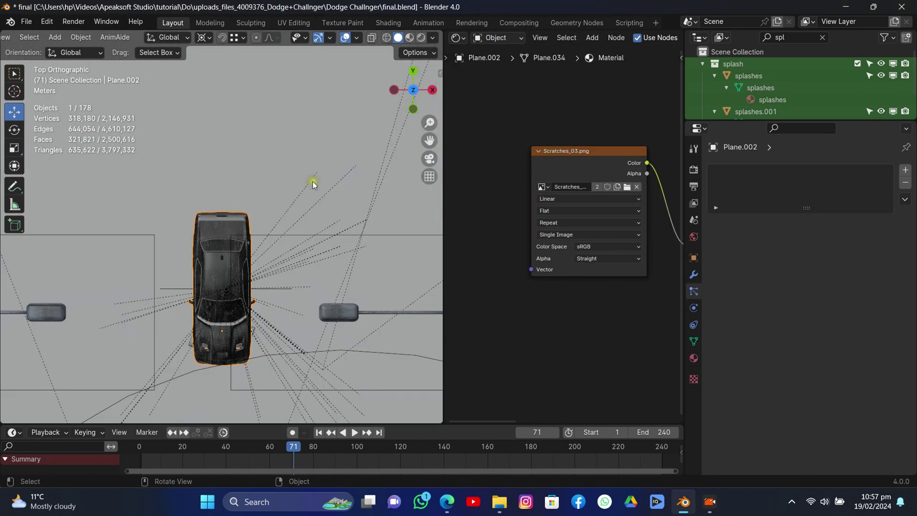
pyautogui.keyDown('shift'); pyautogui.moveTo(268, 287); pyautogui.dragTo(254, 234, button='middle'); pyautogui.keyUp('shift')
pyautogui.scroll(1, 253, 234)
pyautogui.press('Tab')
pyautogui.click(693, 341)
pyautogui.click(901, 208)
pyautogui.press('Tab')
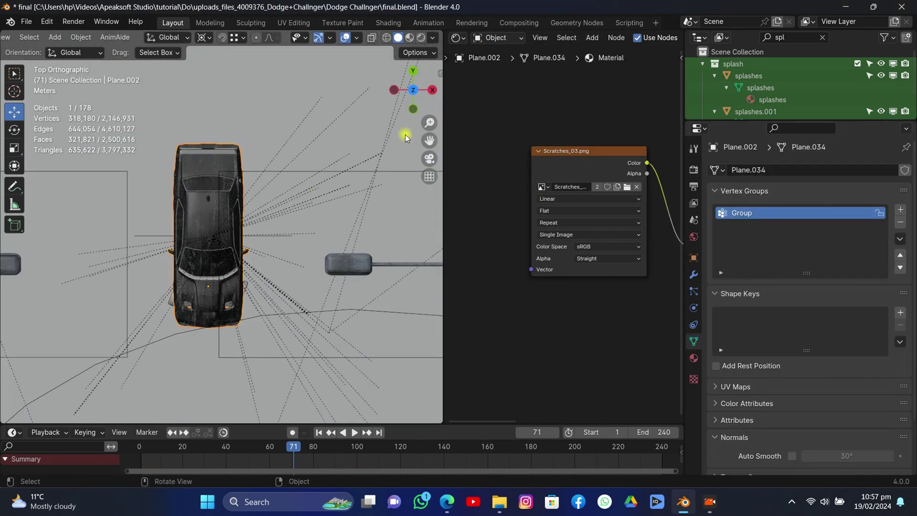
# - Add a particle system of type Hair with Advanced enabled to the car body
pyautogui.click(693, 291)
pyautogui.click(900, 171)
pyautogui.click(858, 238)
pyautogui.click(834, 259)
pyautogui.scroll(-10, 821, 277)
pyautogui.click(800, 333)
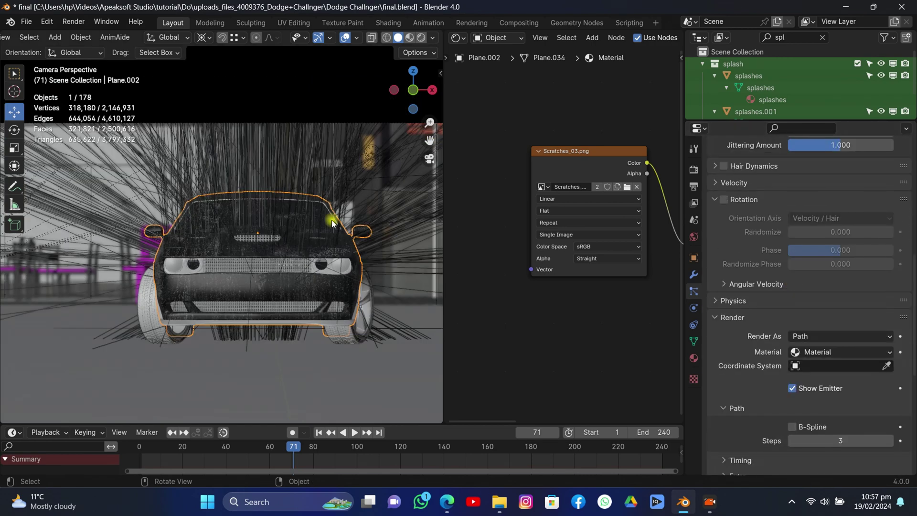
# - Recalculate the car body's normals in Edit Mode and check the vertices of its vertex group from above
pyautogui.press('Tab')
pyautogui.click(693, 341)
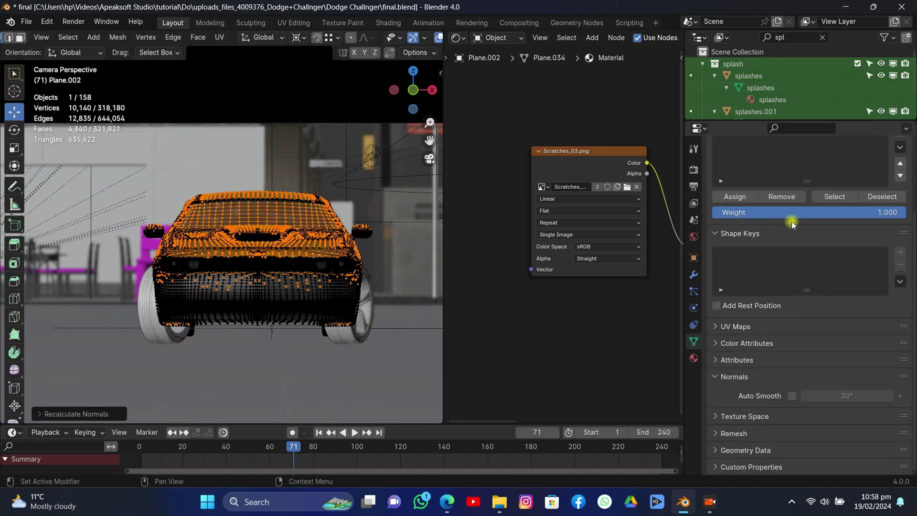
pyautogui.click(834, 196)
pyautogui.press('KP_7')
pyautogui.scroll(2, 275, 234)
pyautogui.press('b')
pyautogui.press('Escape')
pyautogui.moveTo(401, 282); pyautogui.dragTo(409, 115, button='middle')
pyautogui.press('Tab')
pyautogui.click(429, 159)
# - Render the car's particles as Collection, using splash as the instance collection with Pick Random enabled
pyautogui.click(694, 291)
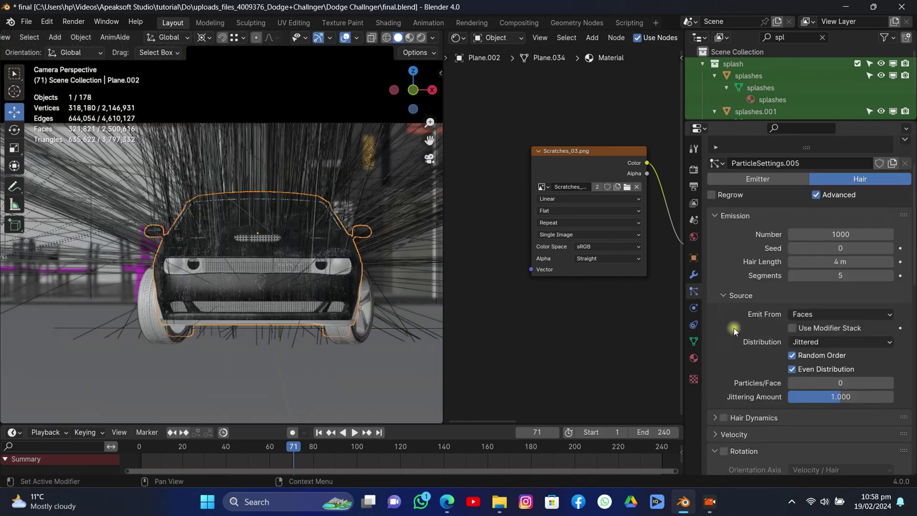
pyautogui.scroll(-8, 764, 334)
pyautogui.click(840, 369)
pyautogui.click(814, 449)
pyautogui.scroll(-4, 825, 358)
pyautogui.click(831, 298)
pyautogui.click(807, 342)
pyautogui.click(802, 326)
pyautogui.scroll(5, 764, 249)
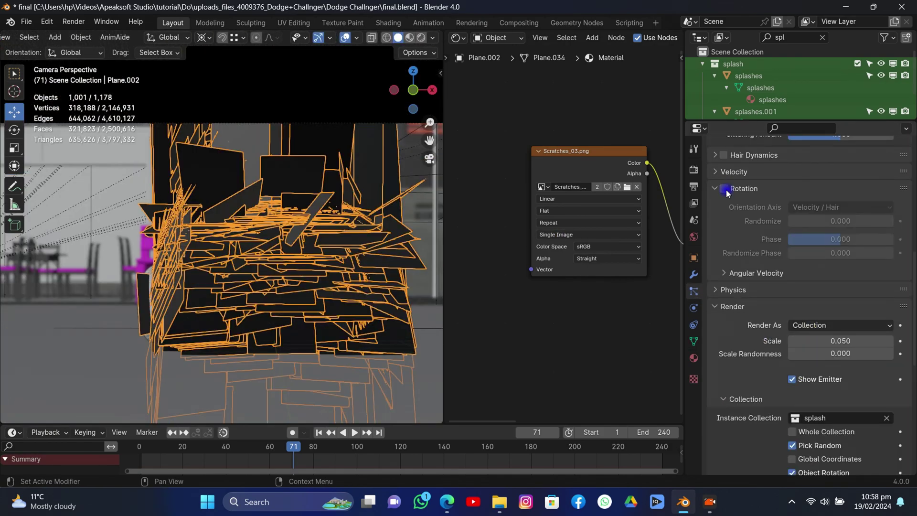
# - Enable Rotation for the car's particles with the Global Y orientation axis and view them through the camera in Material Preview
pyautogui.click(725, 189)
pyautogui.click(838, 207)
pyautogui.click(812, 292)
pyautogui.moveTo(382, 191); pyautogui.dragTo(417, 55, button='middle')
pyautogui.press('KP_0')
pyautogui.click(409, 38)
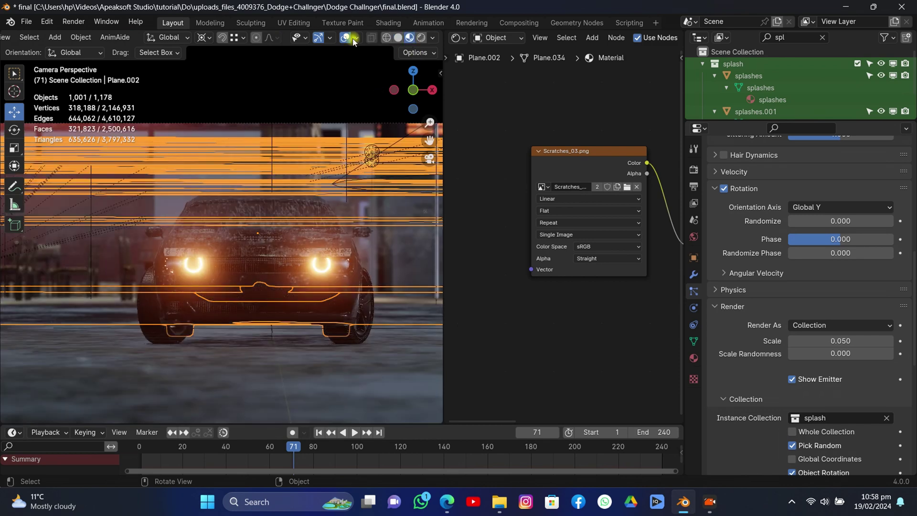
# - Hide the viewport overlays and set the car splash particles' render scale to 0.01
pyautogui.click(345, 37)
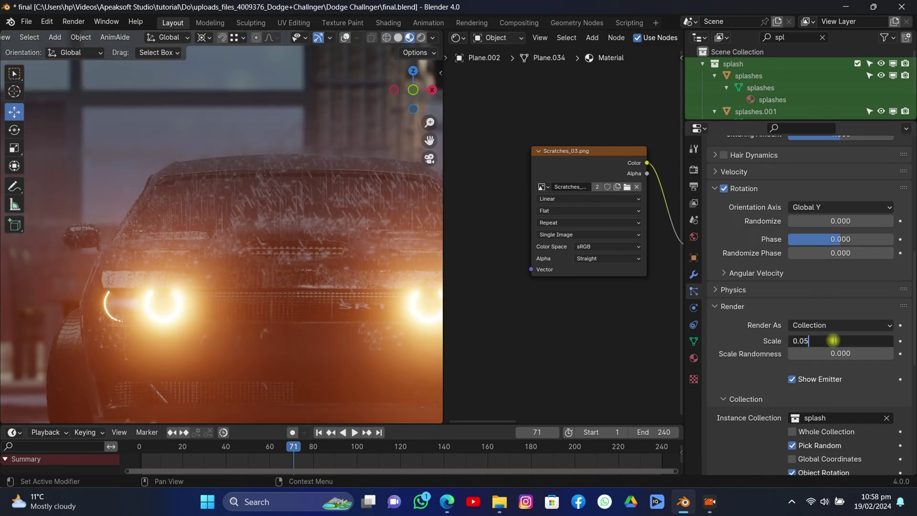
pyautogui.press('BackSpace')
pyautogui.write('1')
pyautogui.press('Return')
# - Switch to Solid shading with overlays, open both splash planes' UVs in the UV Editor and scale them along X
pyautogui.click(398, 37)
pyautogui.moveTo(387, 96)
pyautogui.mouseDown(button='middle')
pyautogui.moveTo(360, 166)
pyautogui.moveTo(421, 103)
pyautogui.moveTo(413, 90)
pyautogui.moveTo(375, 198)
pyautogui.mouseUp(button='middle')
pyautogui.hotkey('shift', 'alt', 'z')
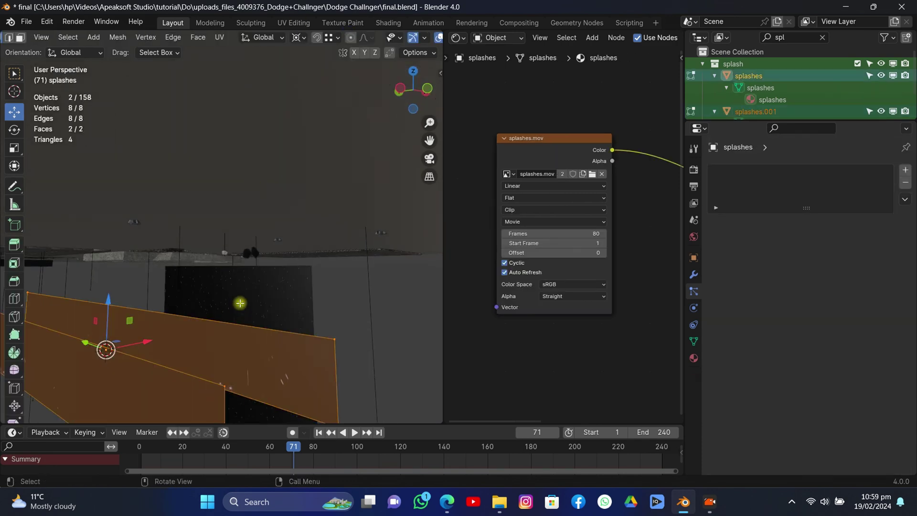
pyautogui.click(456, 38)
pyautogui.click(482, 94)
pyautogui.press('s')
pyautogui.press('x')
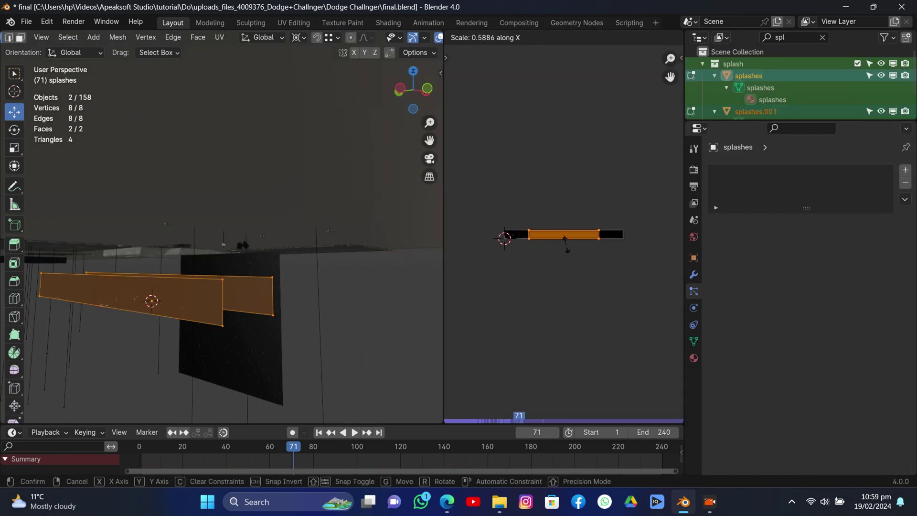
pyautogui.rightClick(567, 250)
pyautogui.press('s')
pyautogui.press('x')
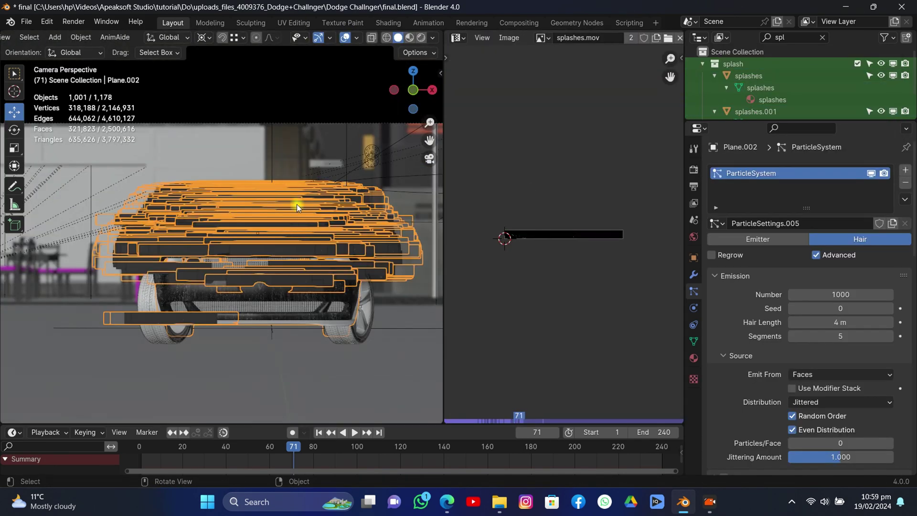
# - Save the file and inspect the splashes on the car's hood and roof up close through the camera
pyautogui.hotkey('ctrl', 's')
pyautogui.scroll(6, 276, 178)
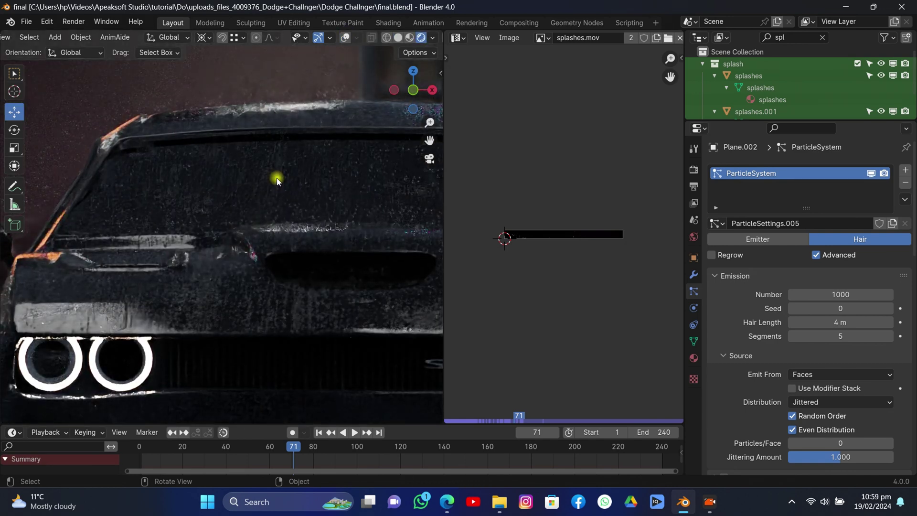
pyautogui.click(409, 38)
pyautogui.scroll(-2, 344, 114)
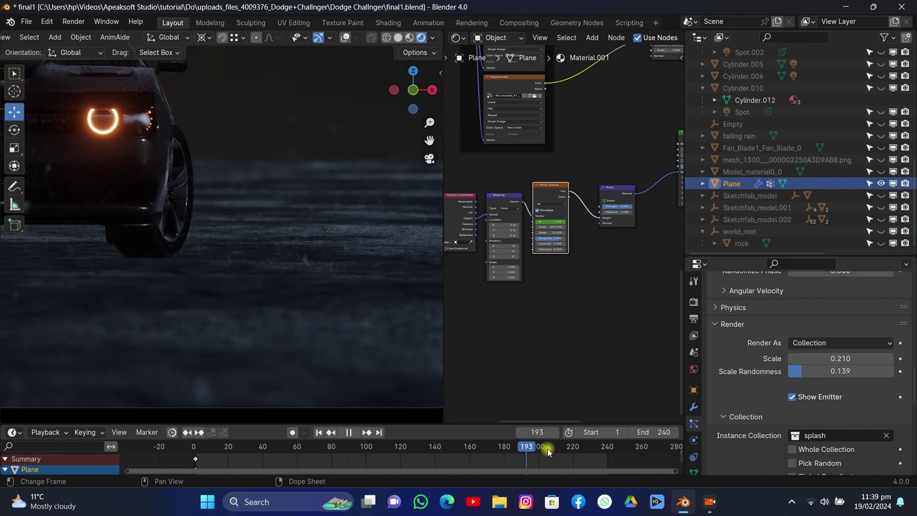
# - Scrub the timeline back to frame 46 to review the rain and ground splashes, first near the wheel and then around the whole car
pyautogui.moveTo(482, 447); pyautogui.dragTo(339, 447)
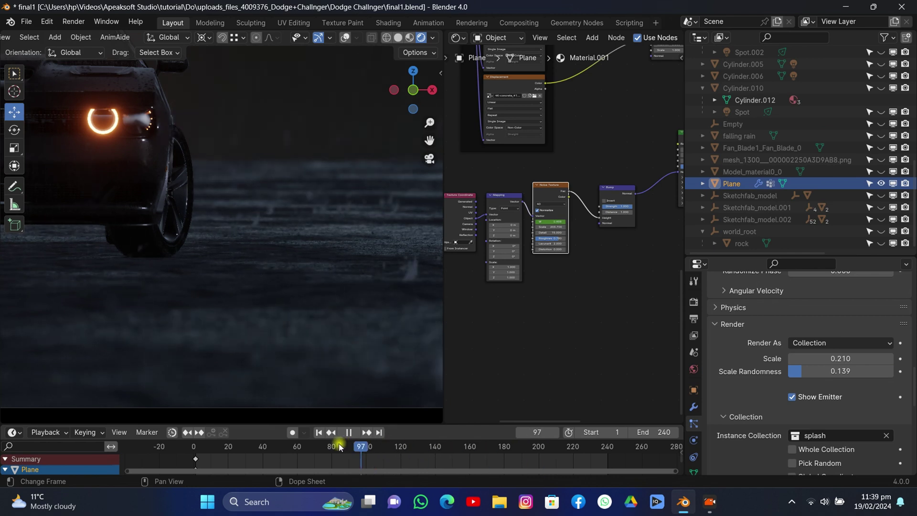
pyautogui.scroll(15, 759, 401)
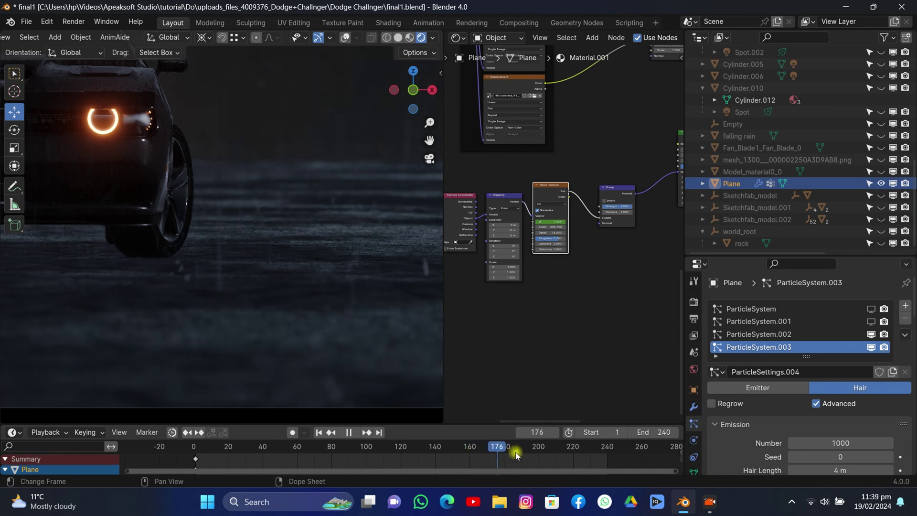
pyautogui.moveTo(555, 448); pyautogui.dragTo(274, 442)
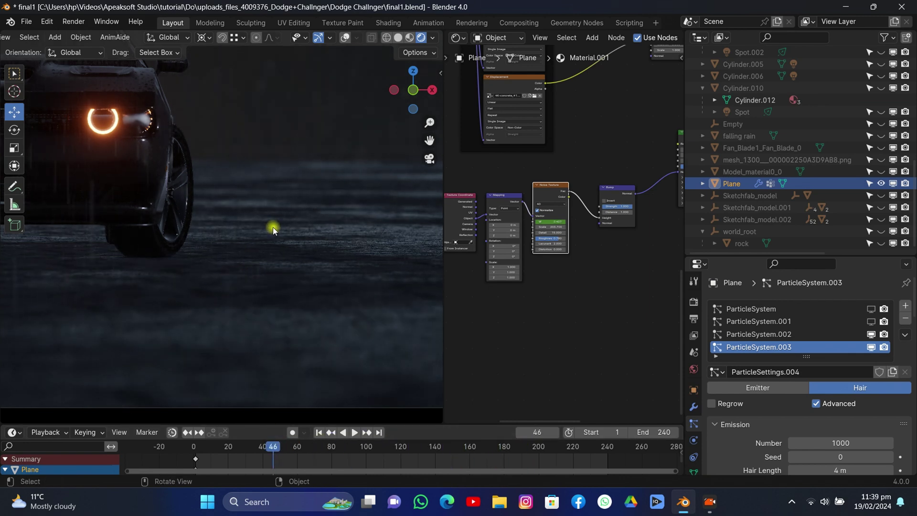
pyautogui.scroll(-2, 273, 228)
pyautogui.scroll(-1, 273, 227)
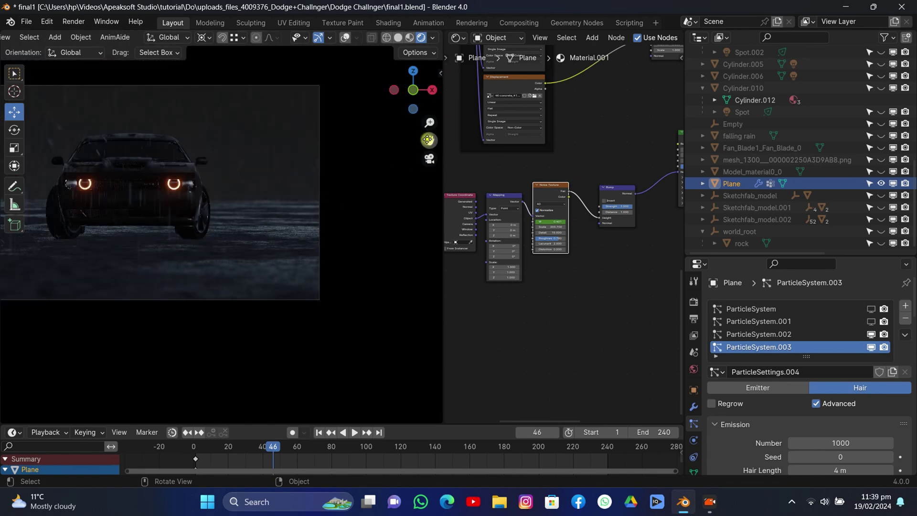